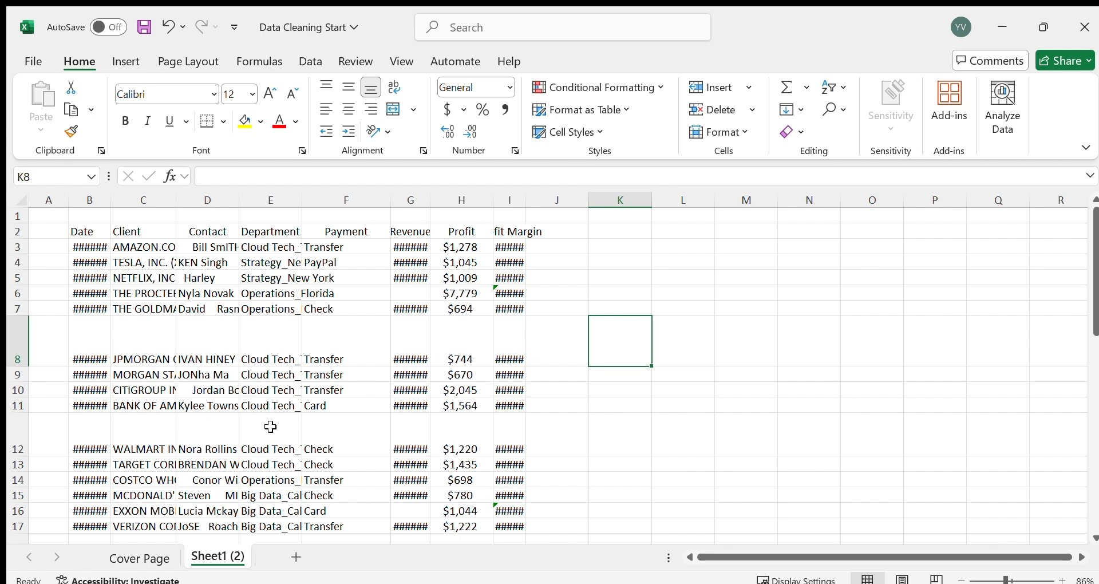
Examine the raw sales table from the header row to its last record for formatting problems.
scroll(271, 426, down, 2)
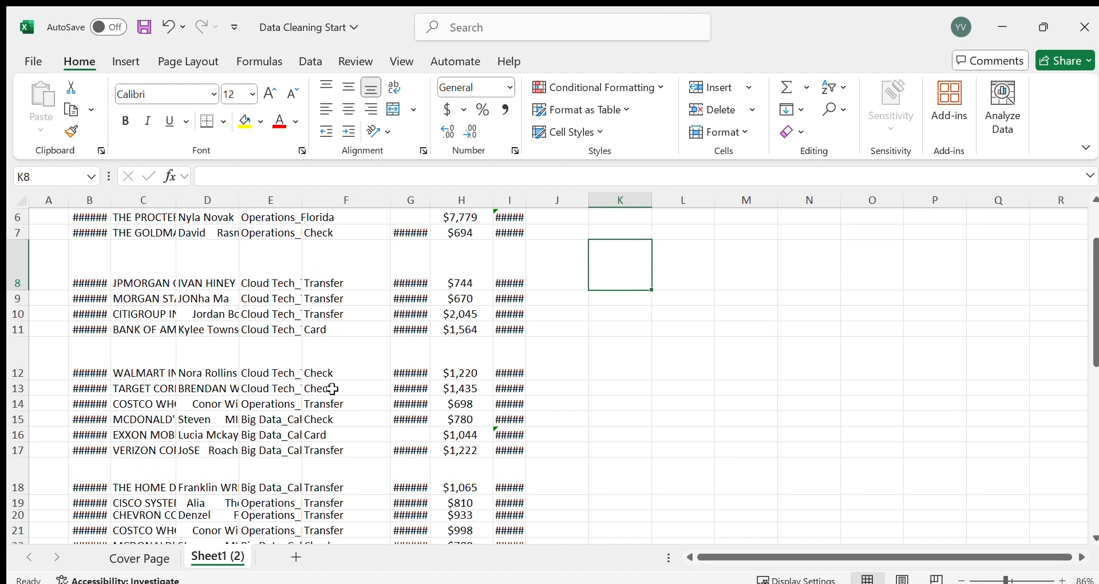
scroll(389, 348, up, 1)
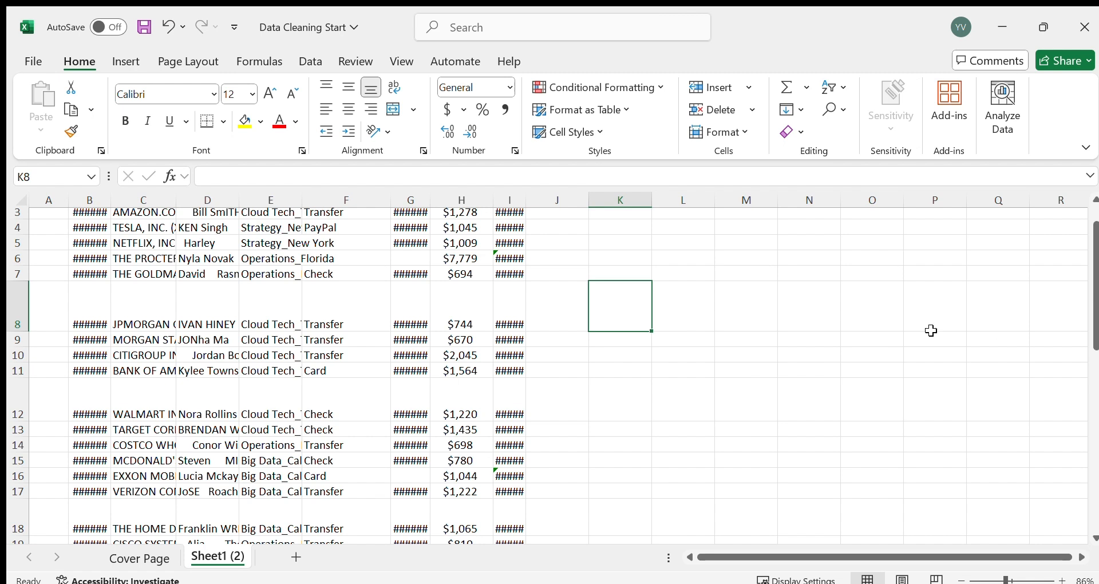
scroll(569, 285, up, 2)
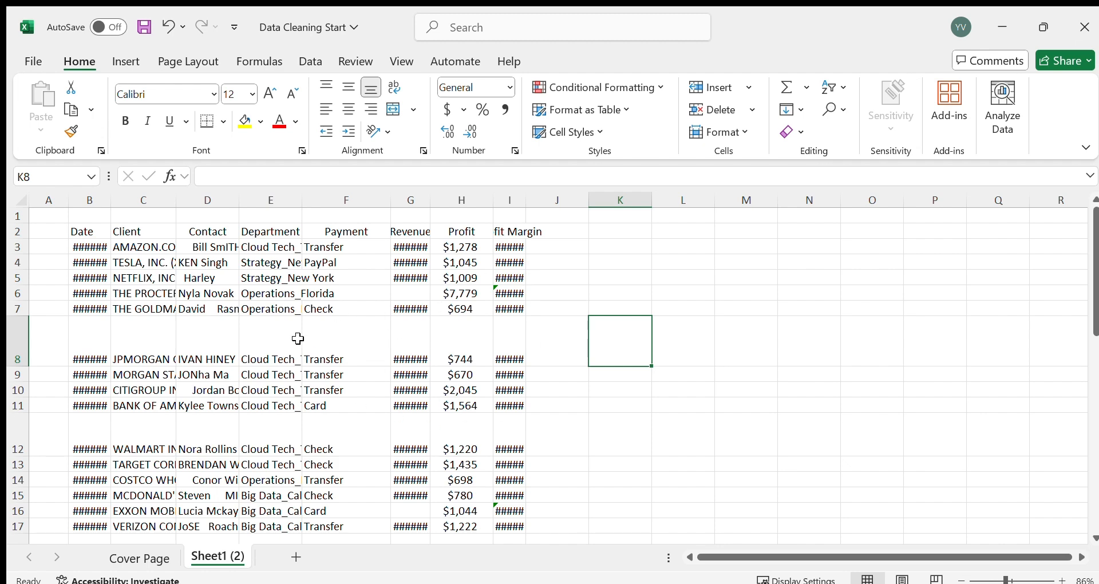
scroll(298, 339, down, 3)
scroll(298, 338, up, 1)
scroll(297, 339, down, 3)
scroll(297, 338, up, 2)
scroll(297, 339, up, 1)
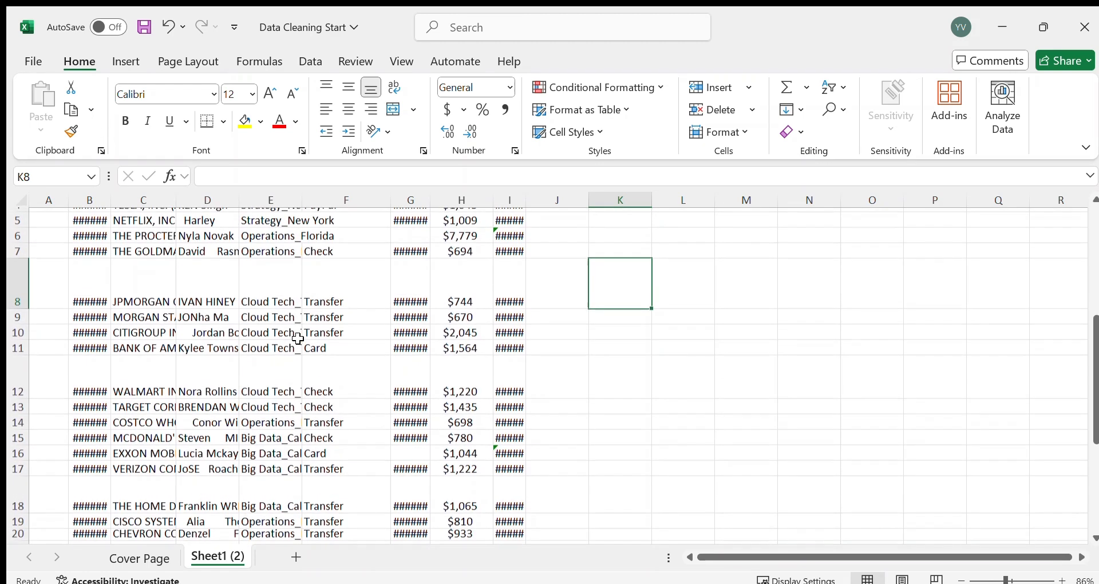
scroll(298, 338, down, 4)
scroll(298, 338, down, 2)
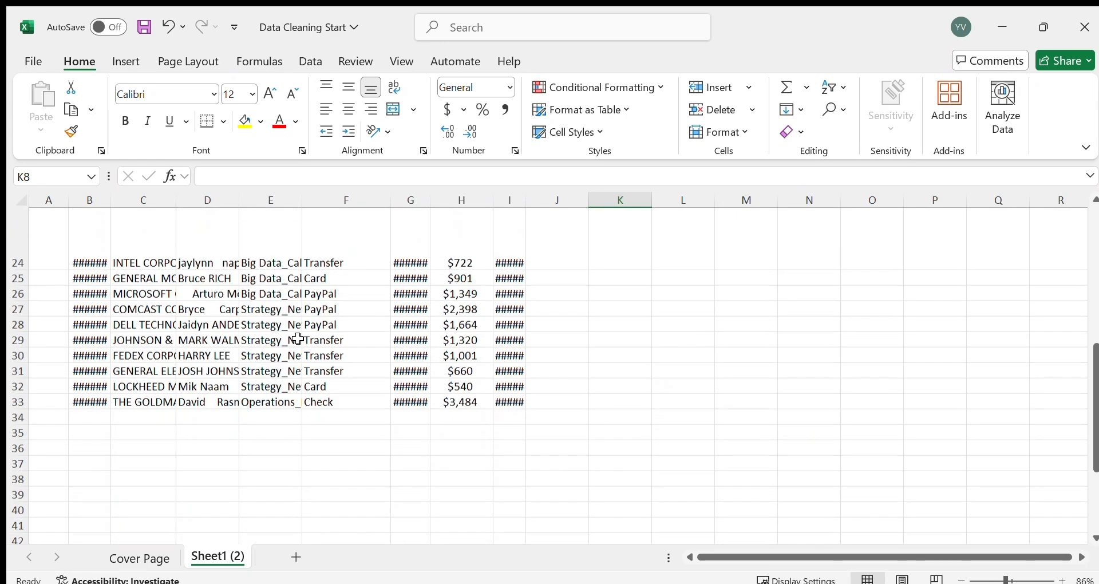
scroll(298, 338, up, 3)
scroll(297, 338, up, 5)
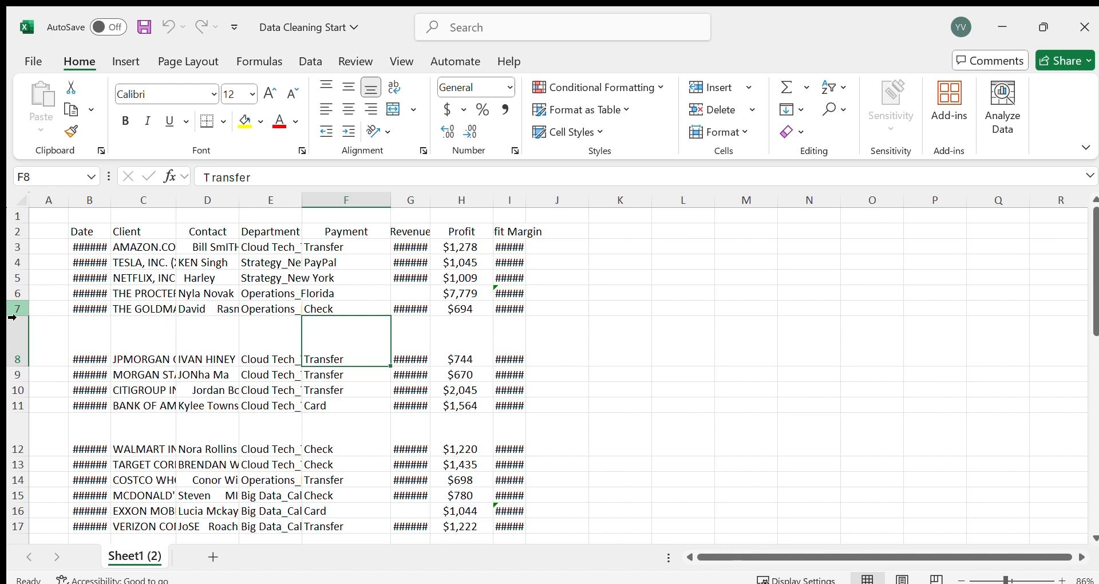
Widen the Date, Revenue and Profit Margin columns individually so their values fit.
click(147, 323)
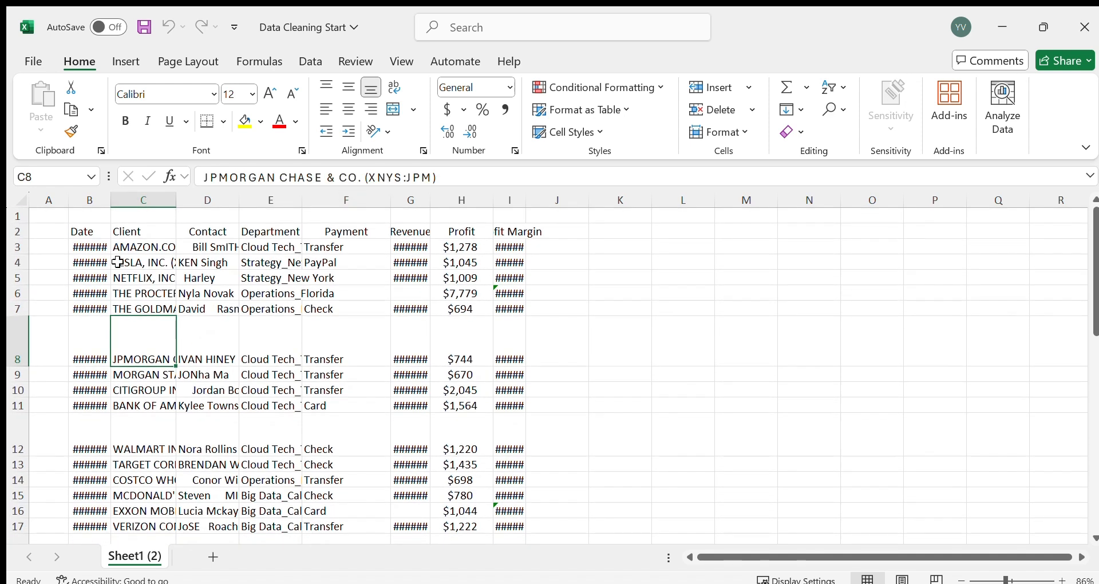
click(87, 204)
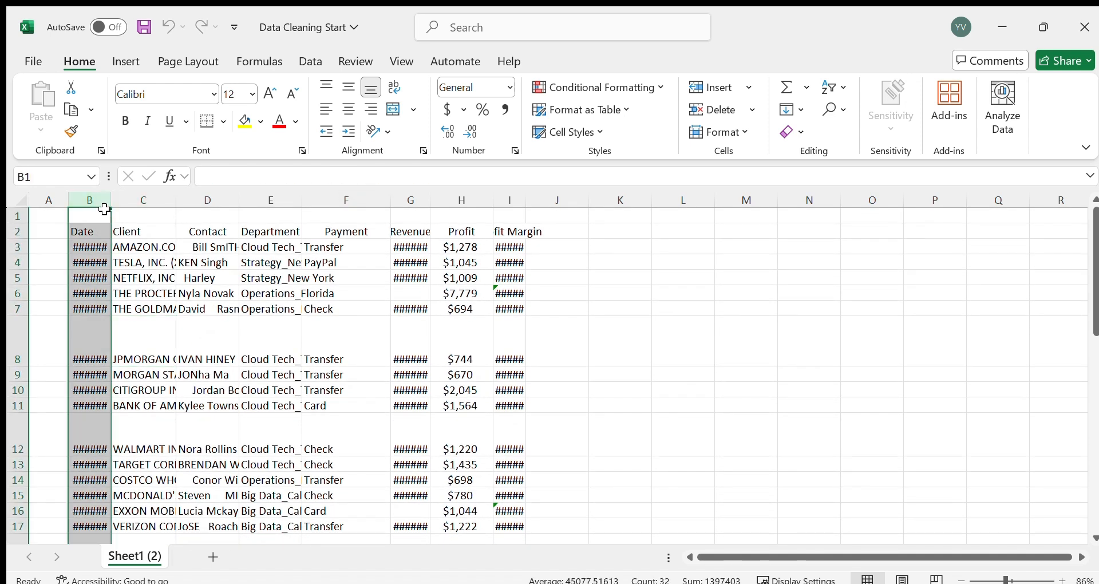
drag(111, 203, 133, 203)
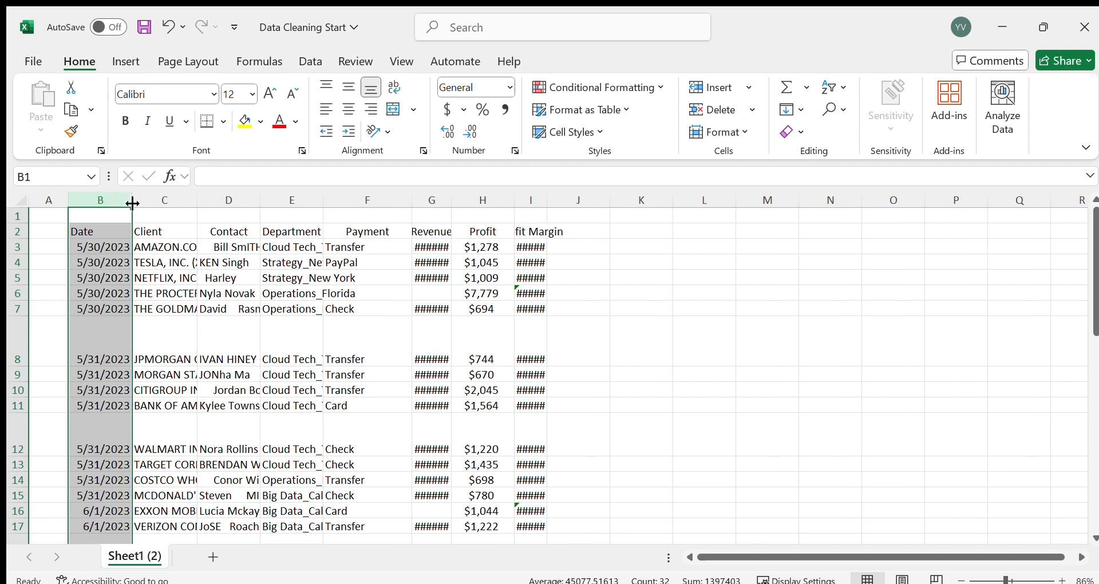
click(435, 202)
drag(450, 208, 479, 208)
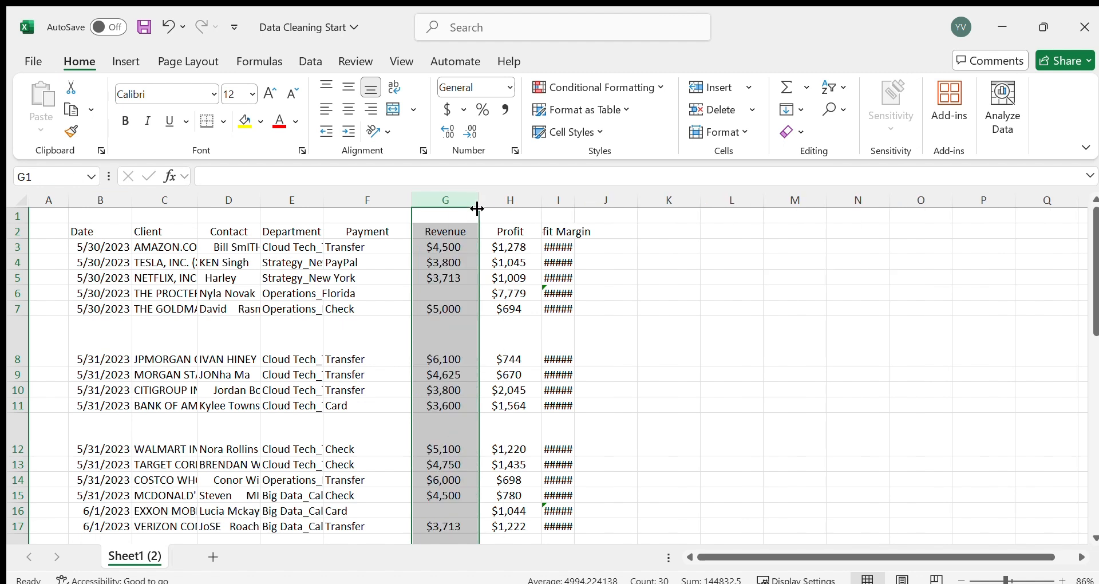
click(568, 205)
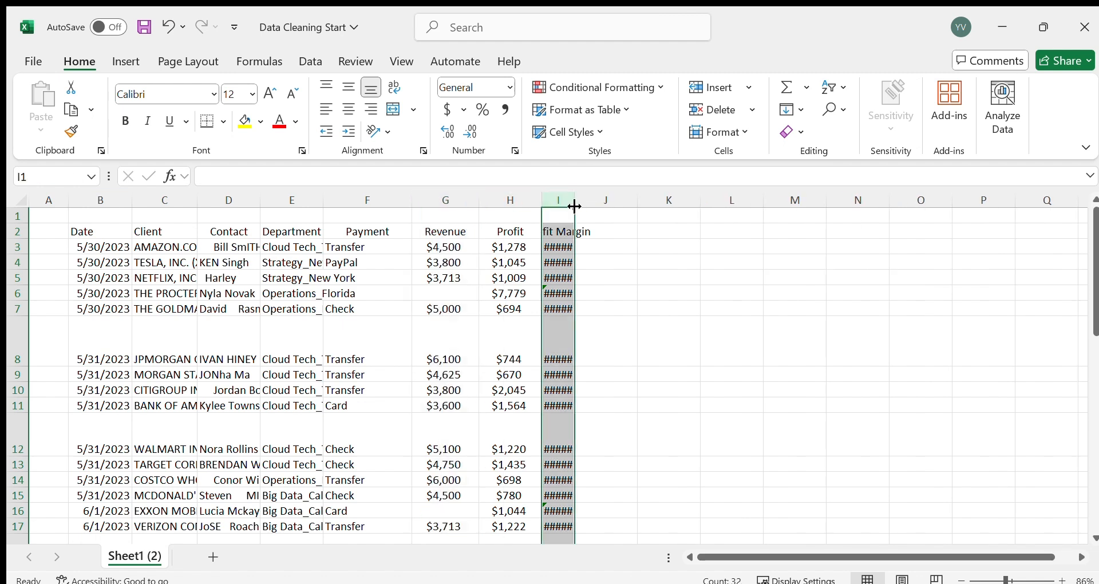
double_click(575, 201)
click(642, 309)
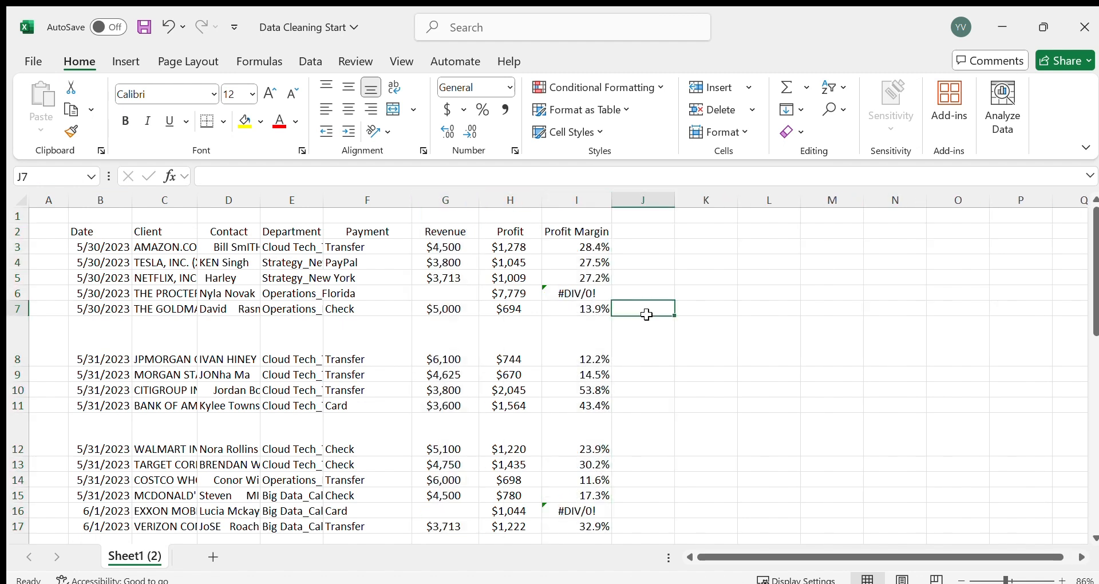
Examine the whole table for remaining cut-off columns and uneven row heights.
scroll(430, 338, down, 1)
scroll(217, 360, up, 1)
scroll(216, 359, down, 4)
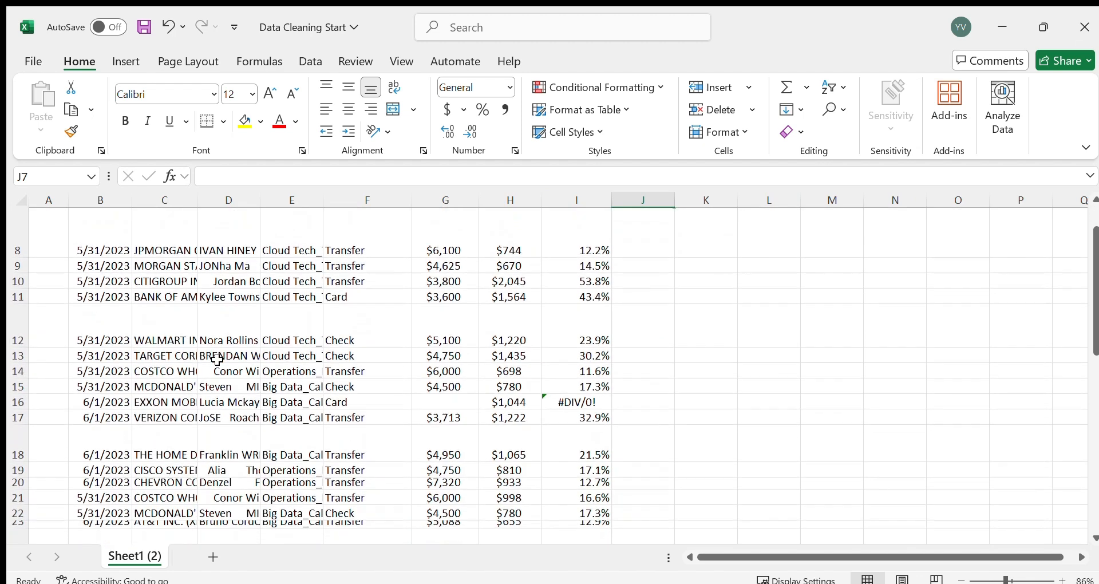
scroll(217, 359, down, 2)
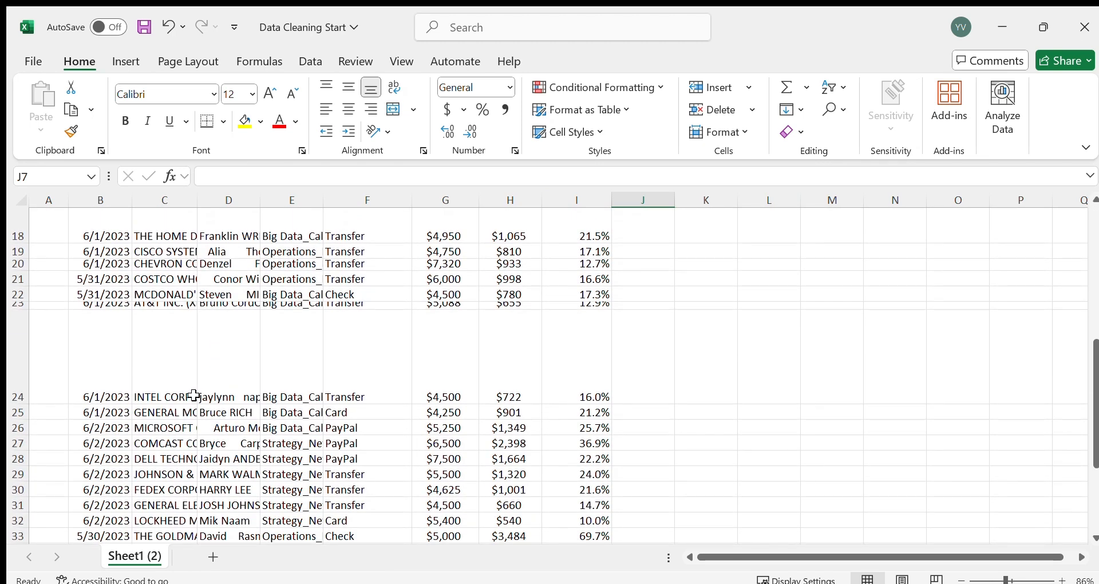
scroll(194, 363, down, 2)
scroll(194, 363, up, 1)
scroll(194, 364, up, 7)
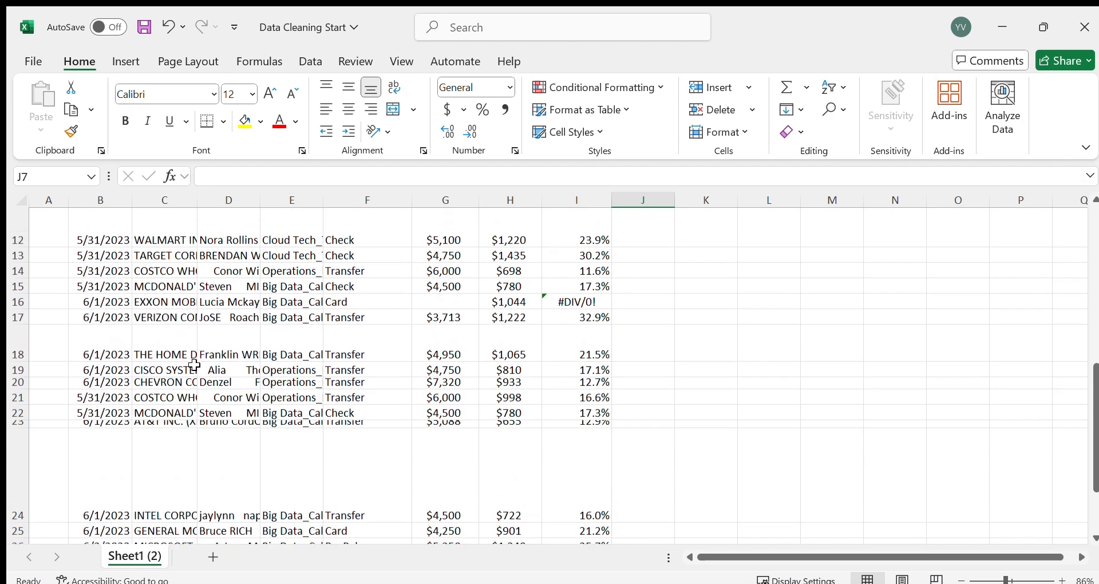
scroll(194, 364, down, 1)
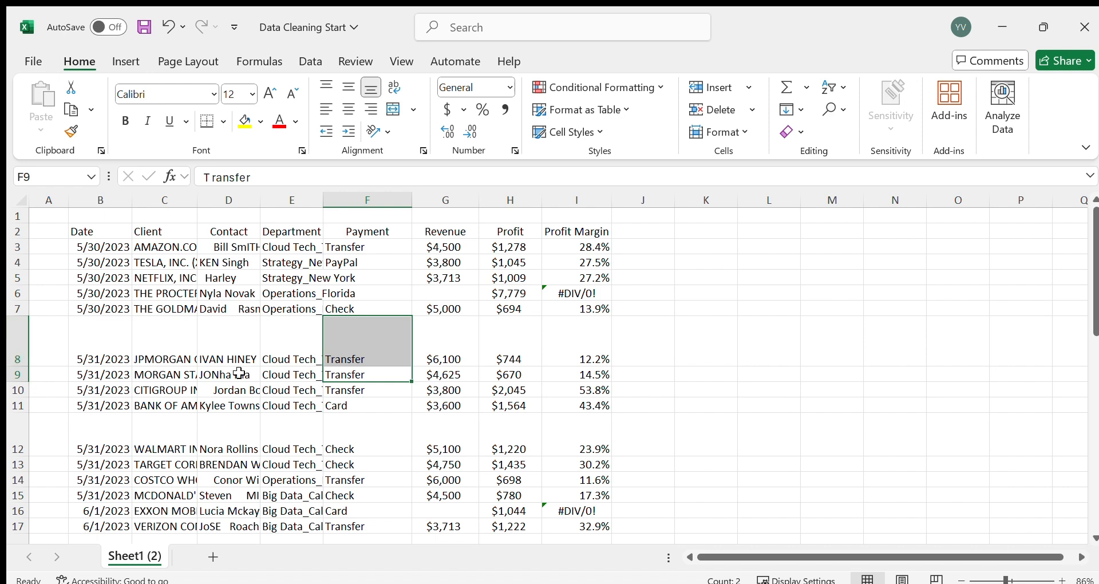
scroll(294, 388, down, 2)
scroll(293, 388, down, 3)
scroll(293, 388, up, 2)
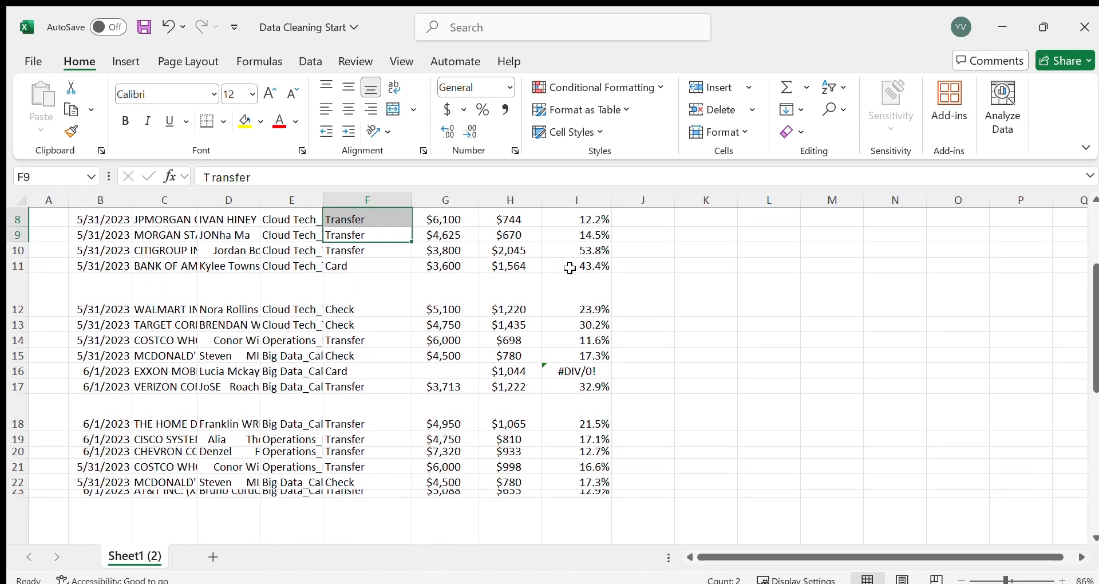
Select the entire data table and AutoFit the width of all its columns.
click(531, 342)
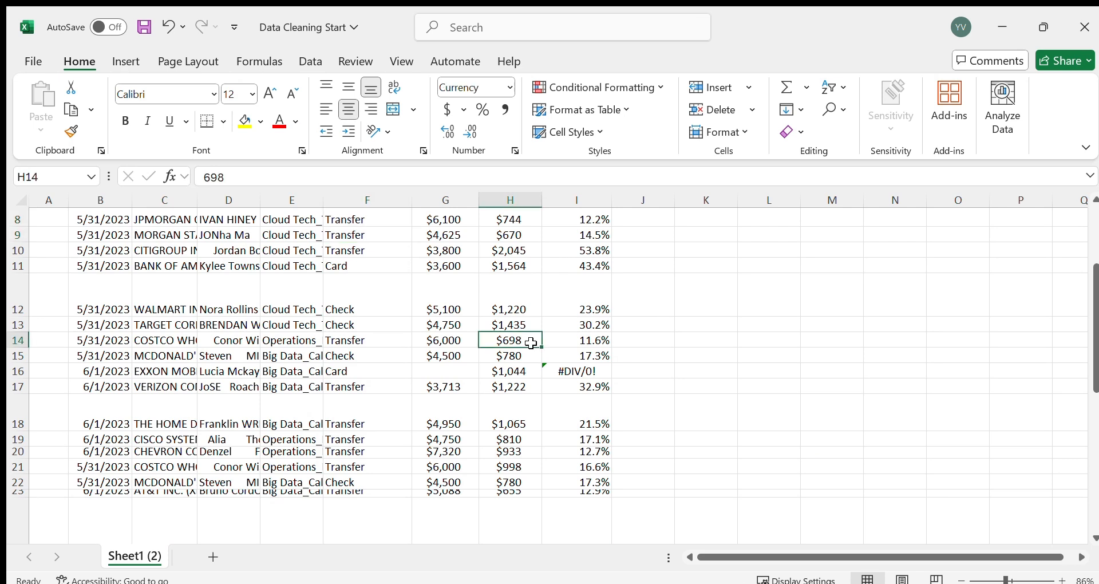
key(ctrl+a)
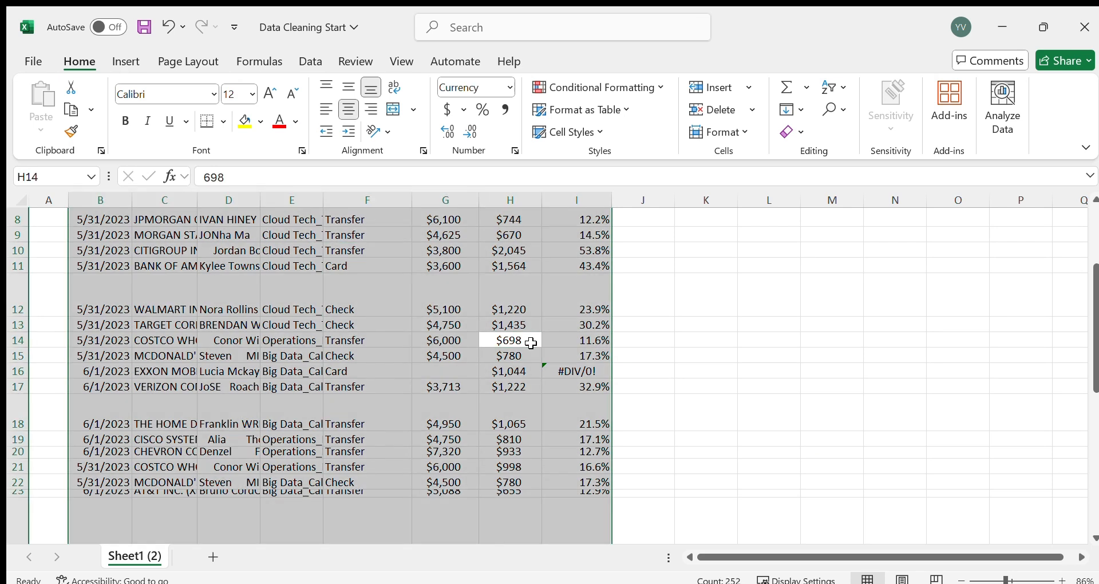
scroll(529, 343, up, 3)
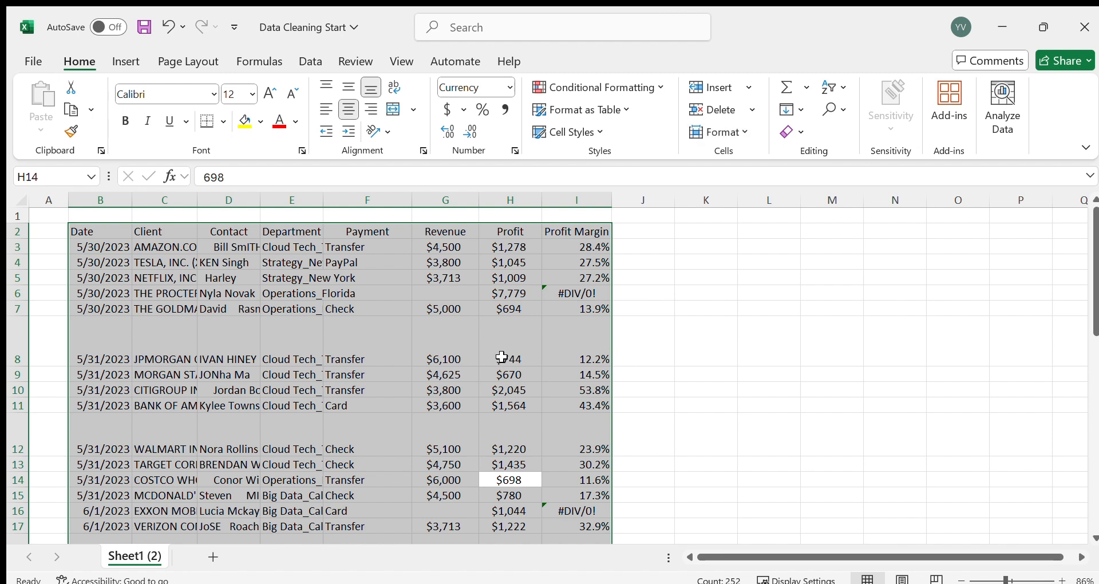
key(alt)
key(h)
key(o)
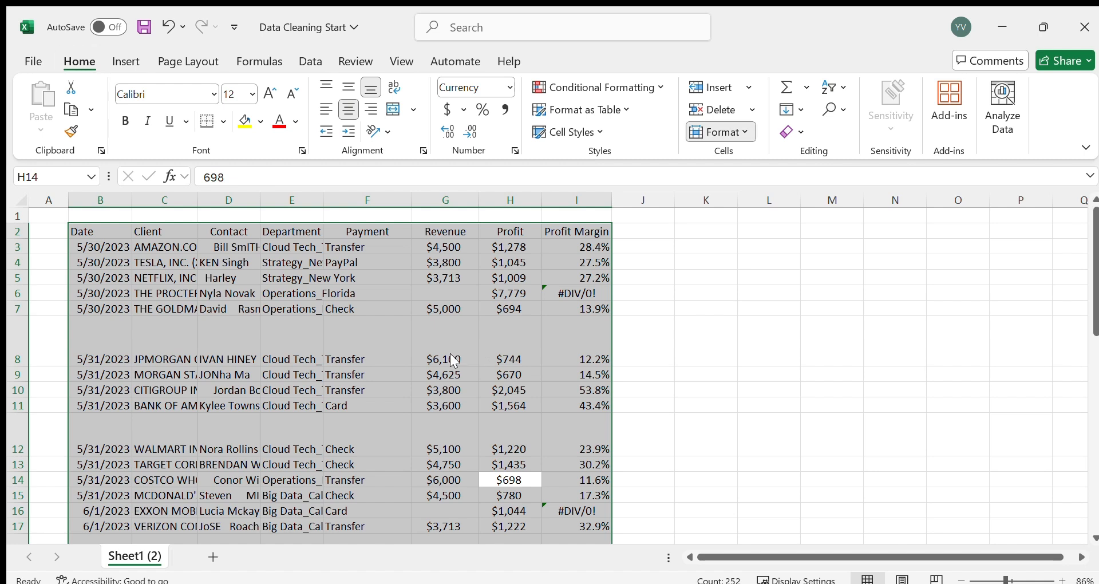
key(i)
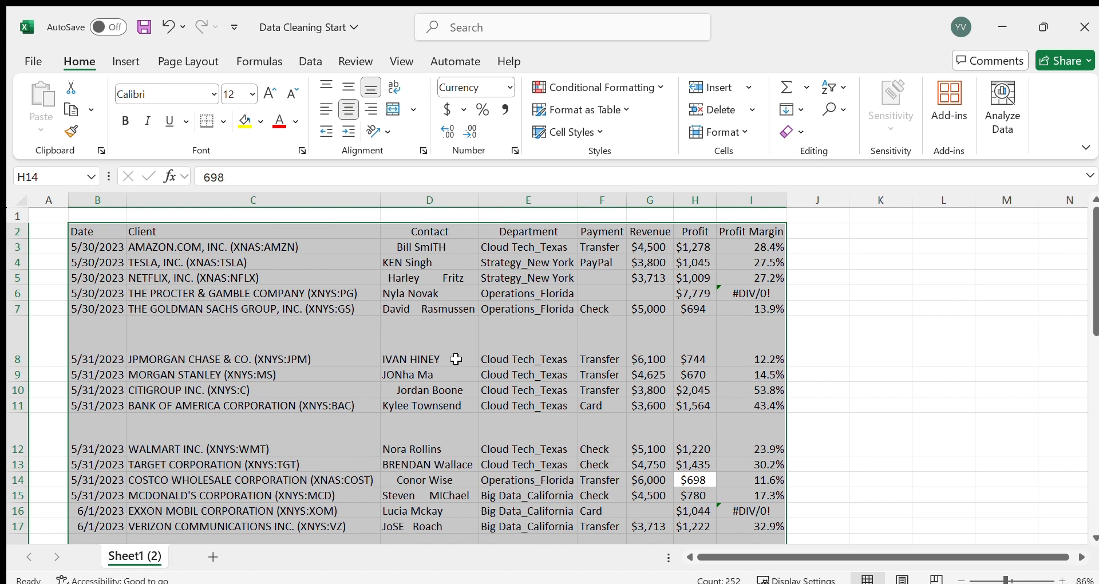
Check the resized columns throughout the table and look for rows of uneven height.
scroll(456, 359, down, 3)
scroll(456, 359, up, 2)
scroll(456, 359, down, 1)
scroll(456, 359, up, 2)
scroll(457, 359, down, 1)
scroll(456, 359, up, 1)
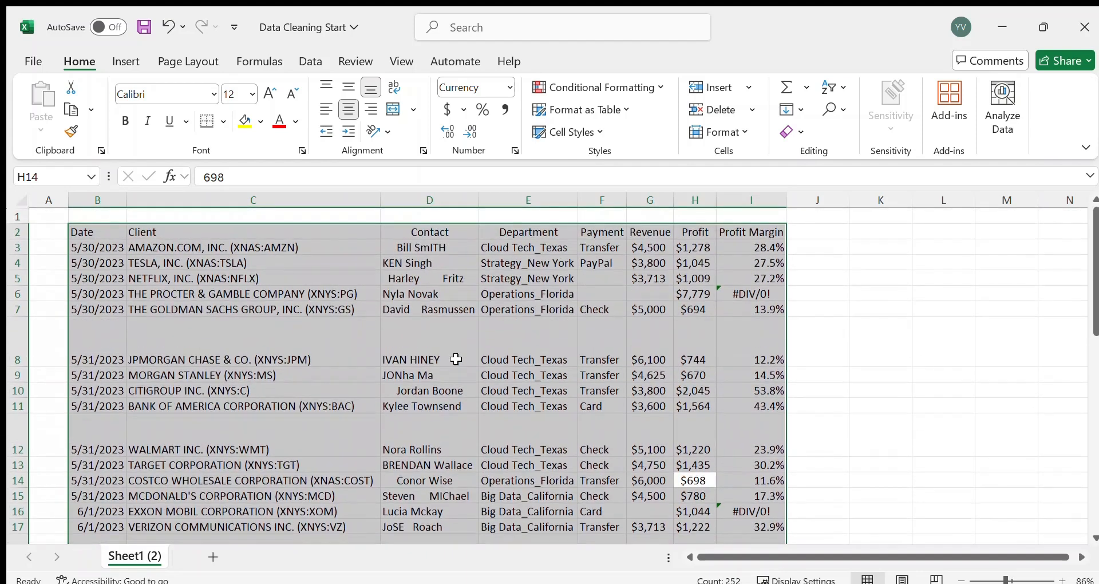
scroll(456, 359, down, 1)
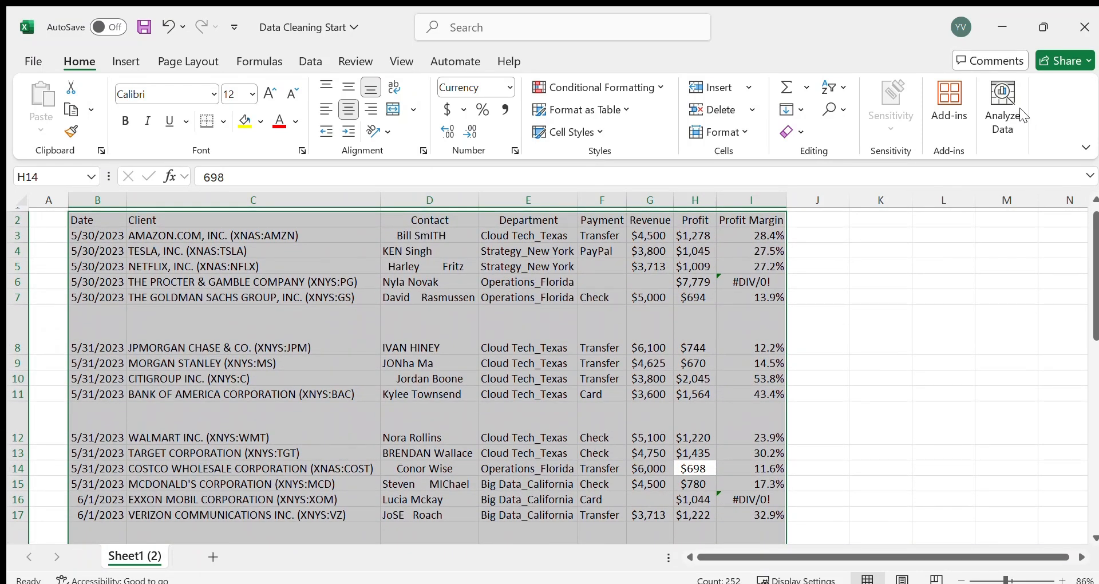
scroll(851, 322, down, 1)
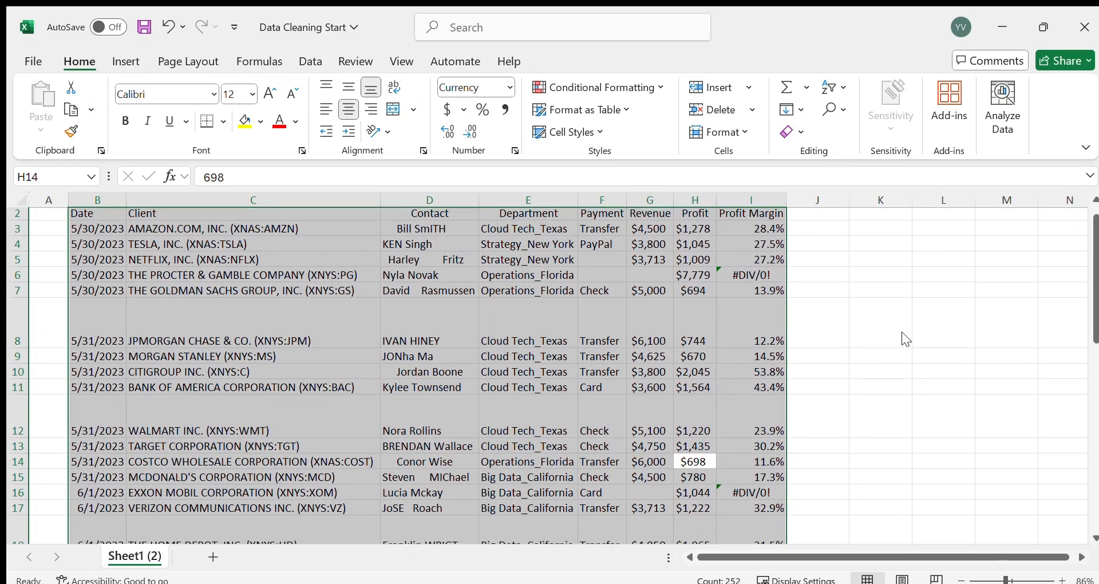
scroll(115, 358, up, 2)
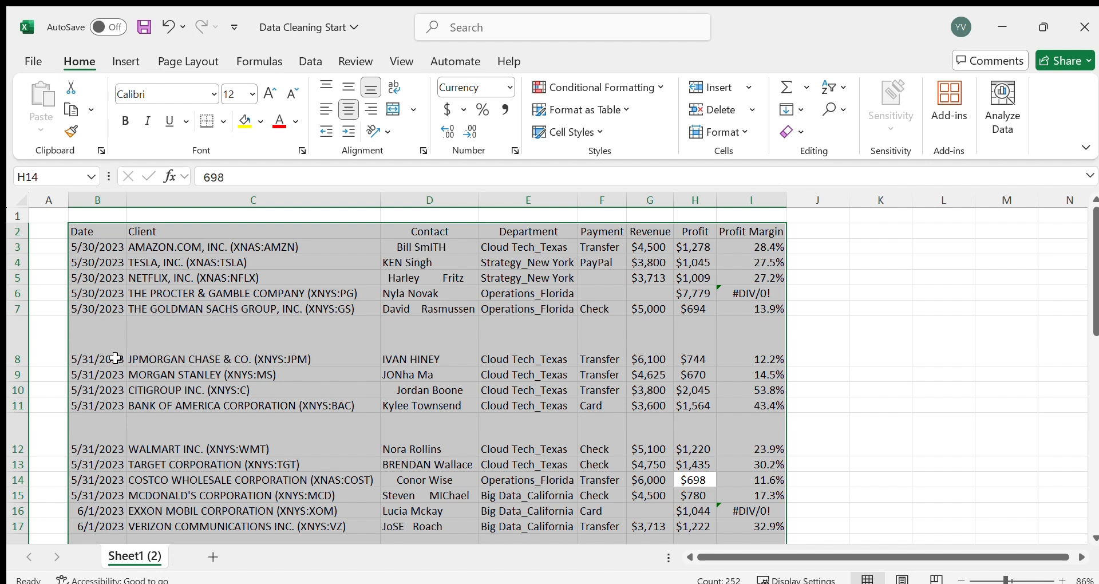
key(alt)
key(h)
key(h)
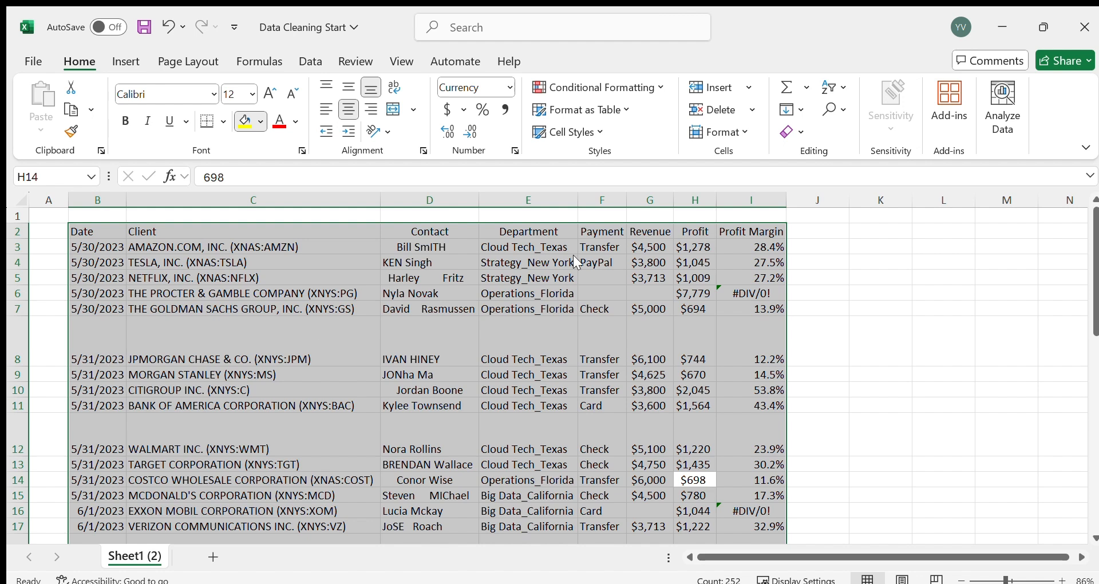
key(Escape)
key(Escape)
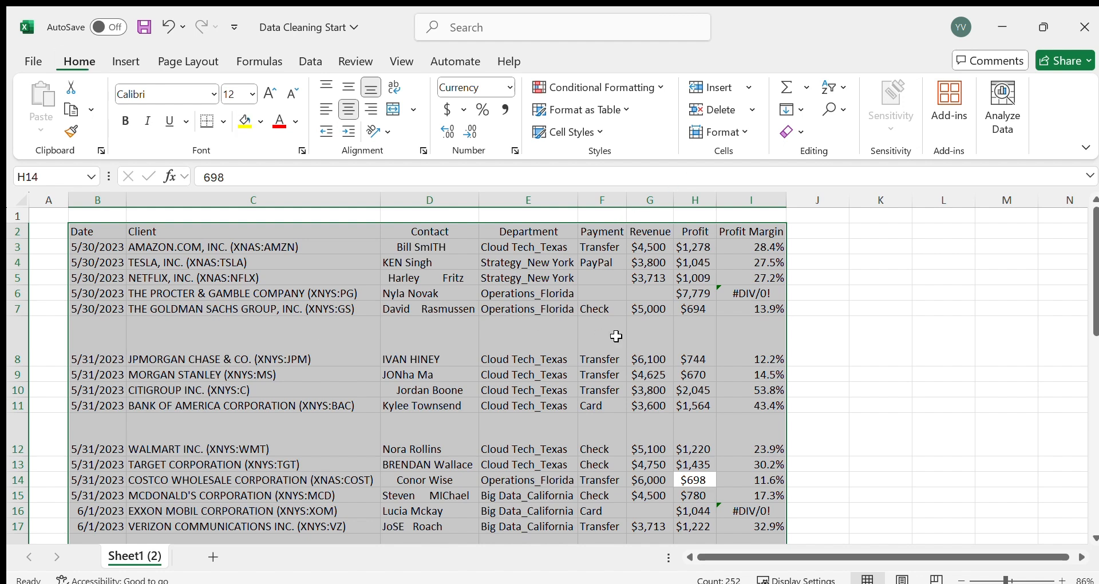
AutoFit the row height of all rows in the selected data table.
key(alt)
key(h)
key(h)
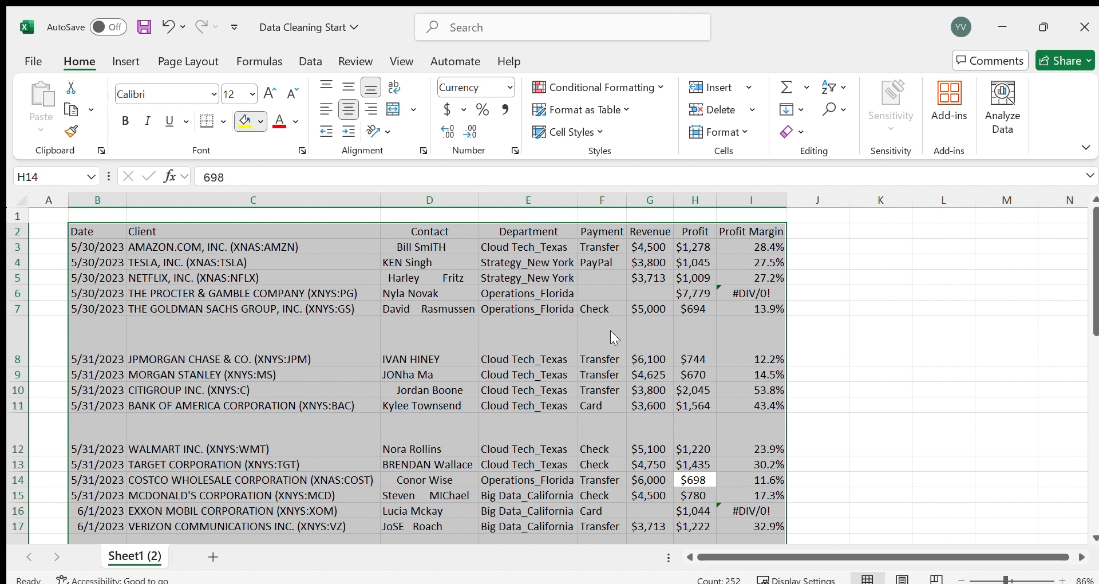
key(Escape)
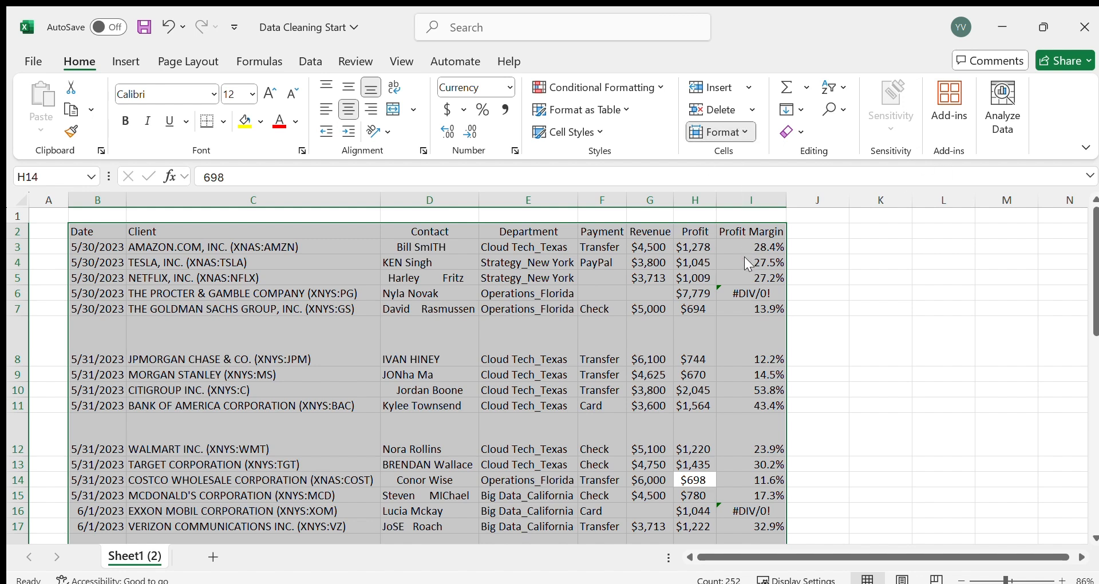
click(747, 204)
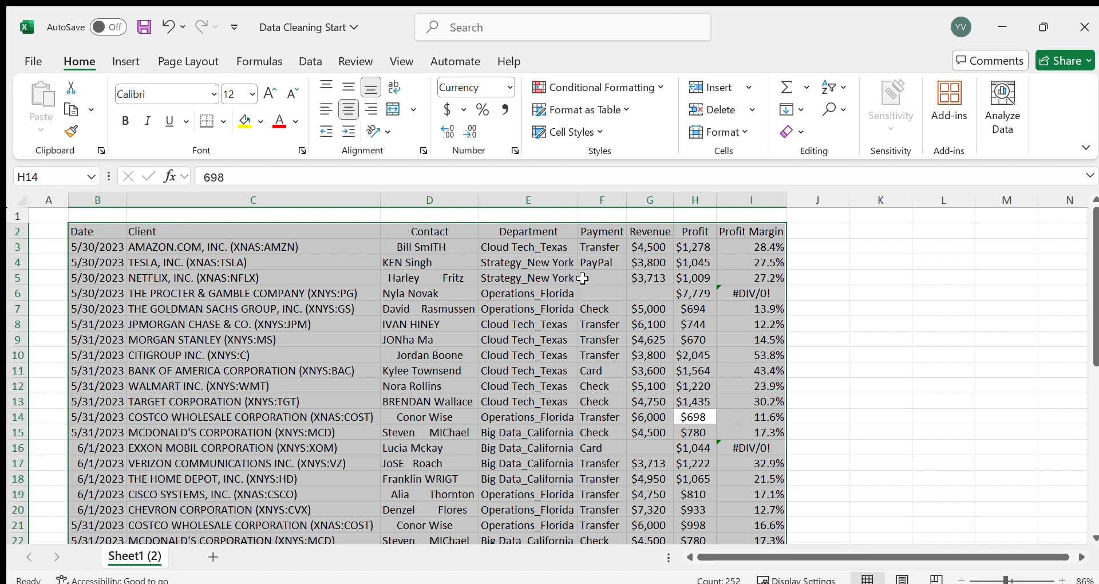
click(653, 292)
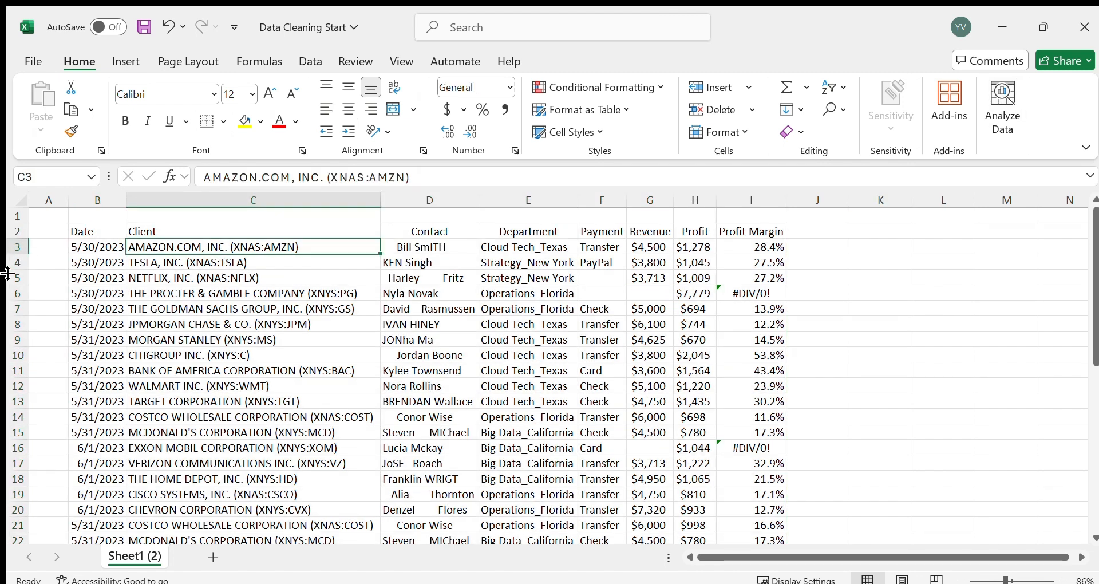
Examine the entries in the Client column of the resized table.
scroll(310, 312, down, 3)
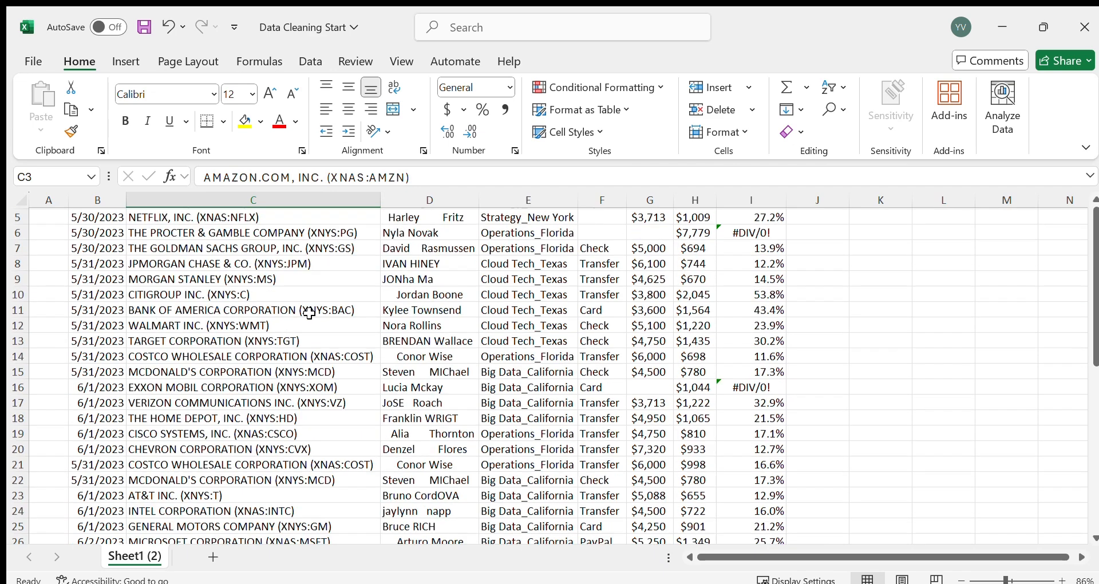
scroll(315, 312, up, 3)
scroll(215, 271, down, 1)
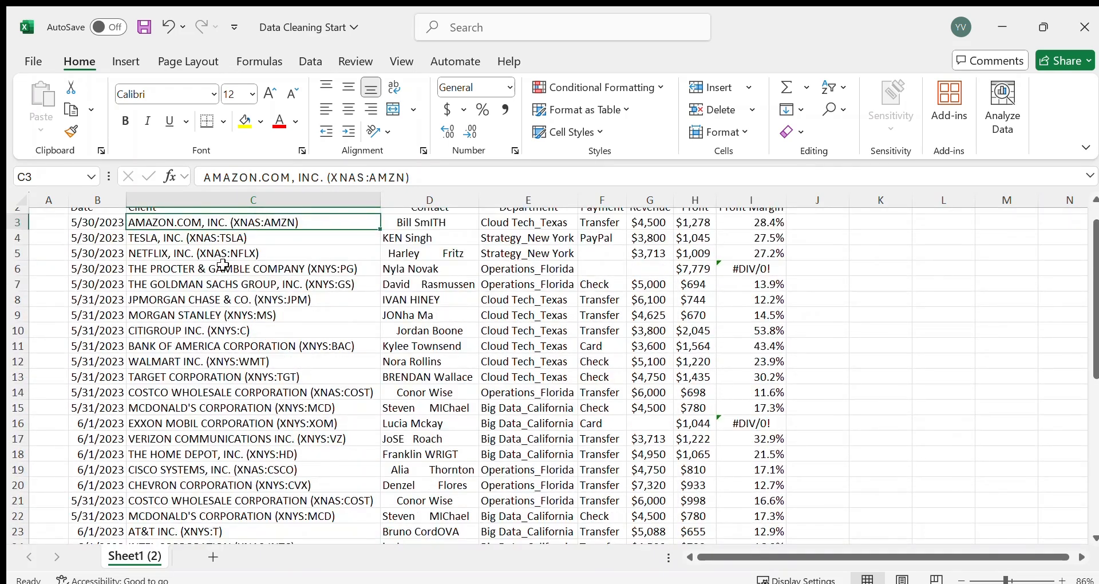
click(219, 361)
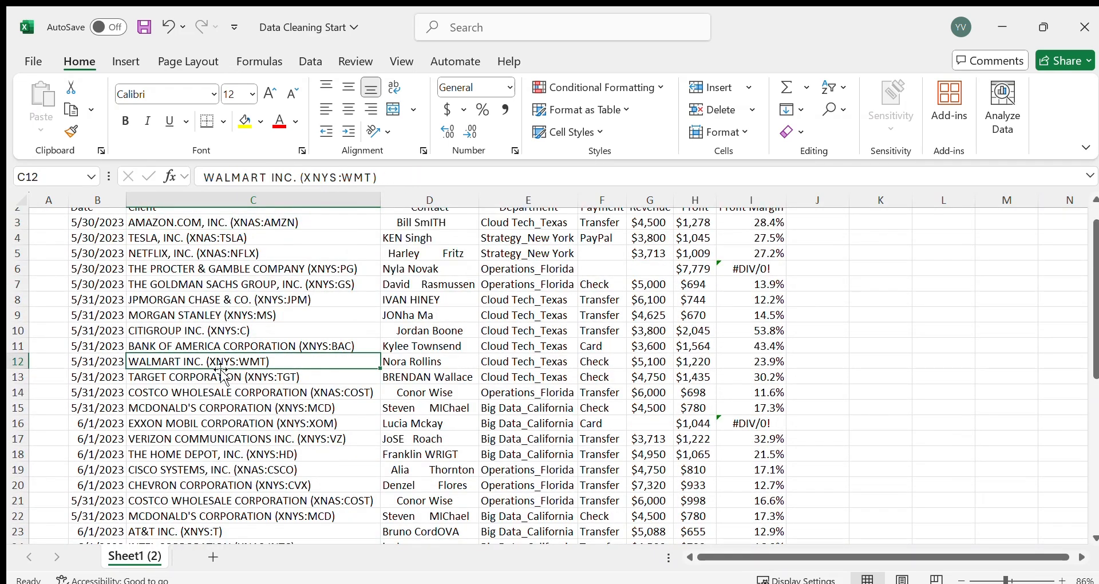
Use Find and Replace on the Client column to remove the parenthesised ticker codes, such as (XNAS:AMZN), from all client names.
click(261, 236)
scroll(263, 234, up, 1)
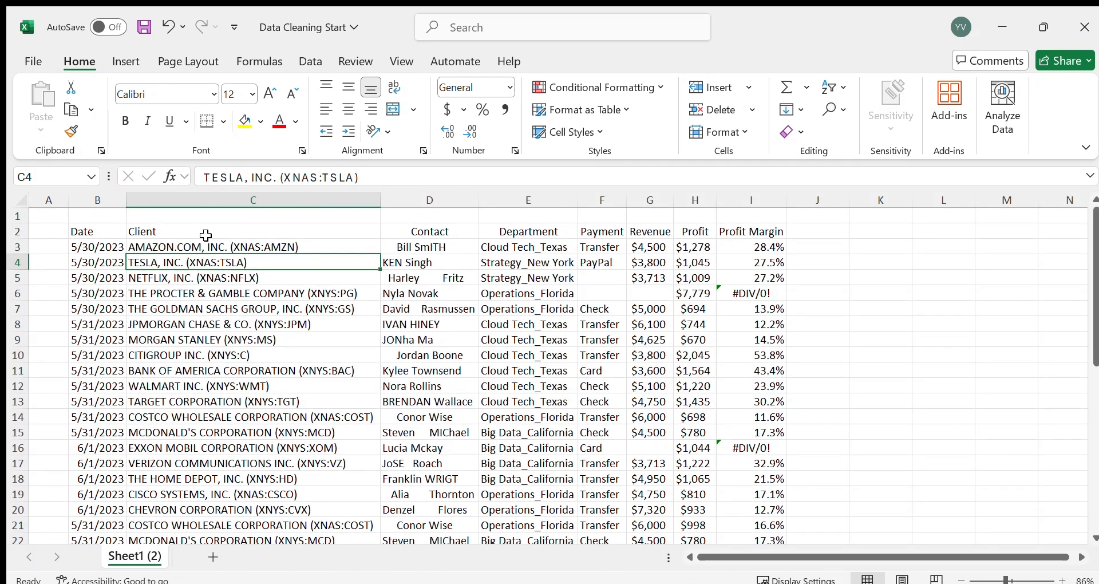
click(195, 236)
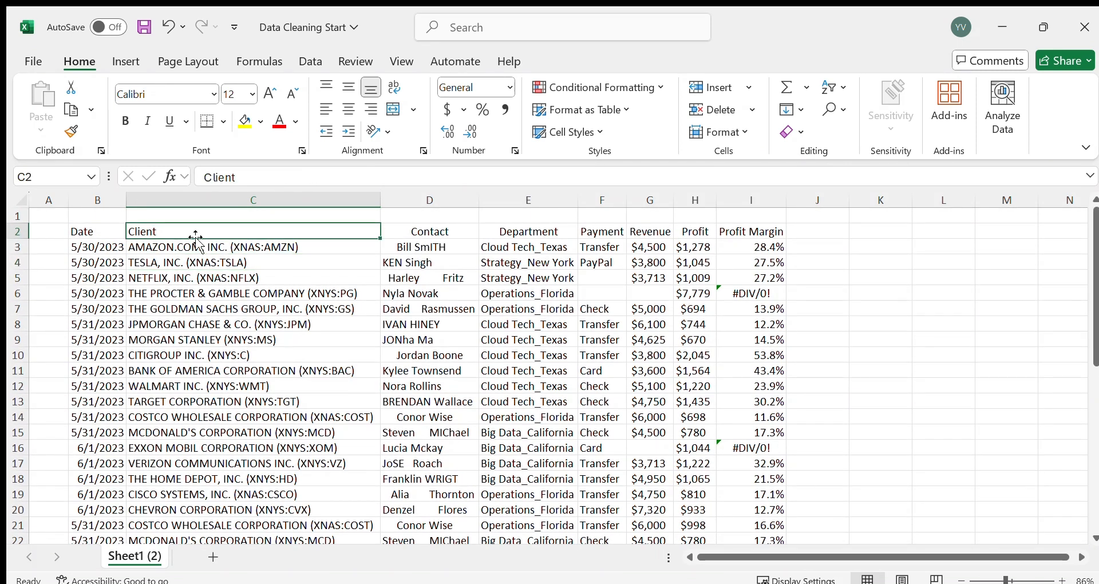
click(238, 248)
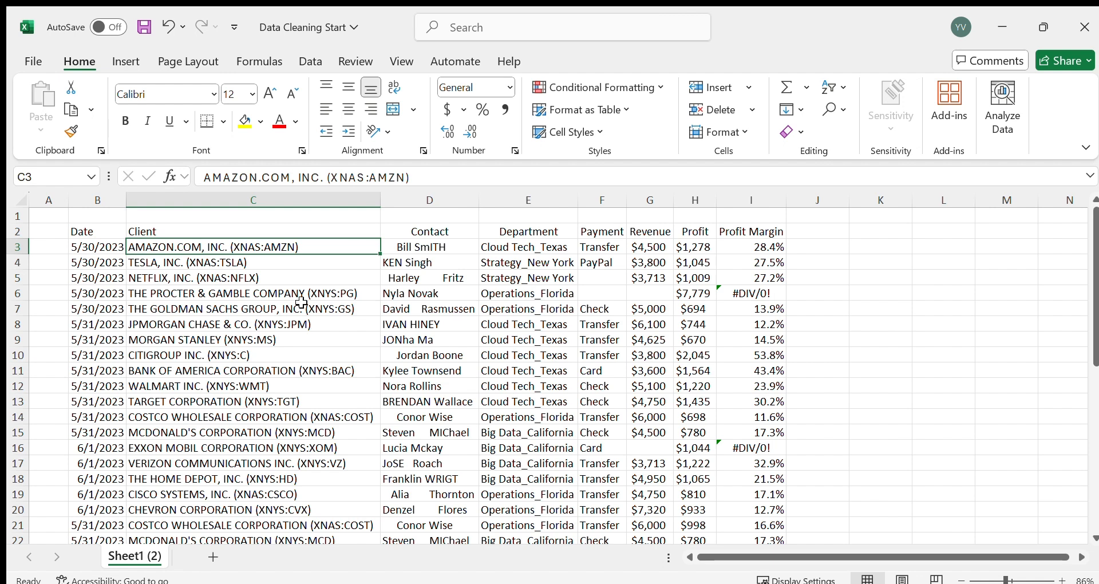
click(291, 200)
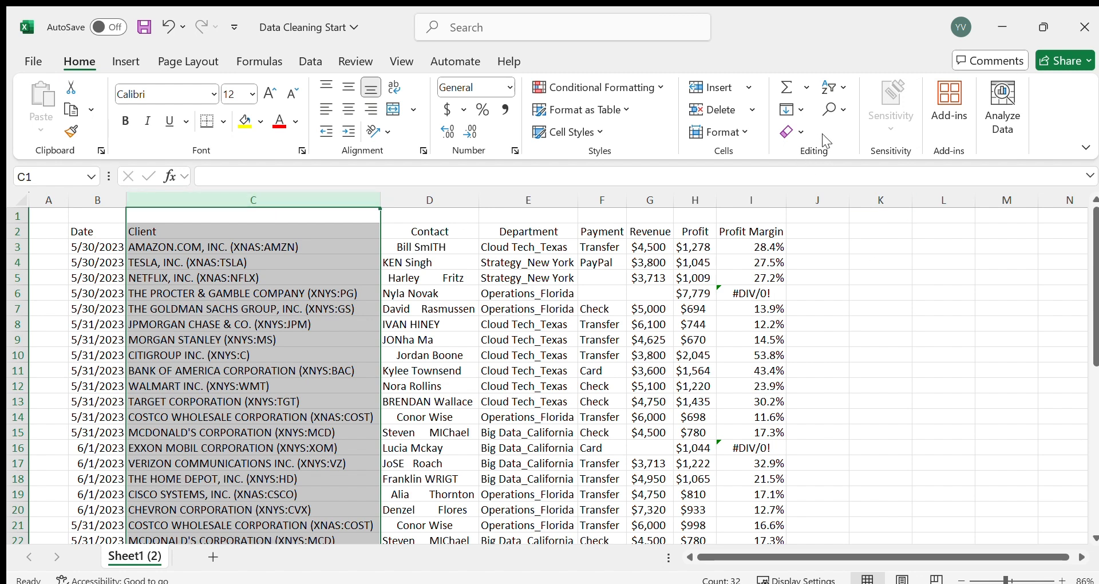
click(838, 110)
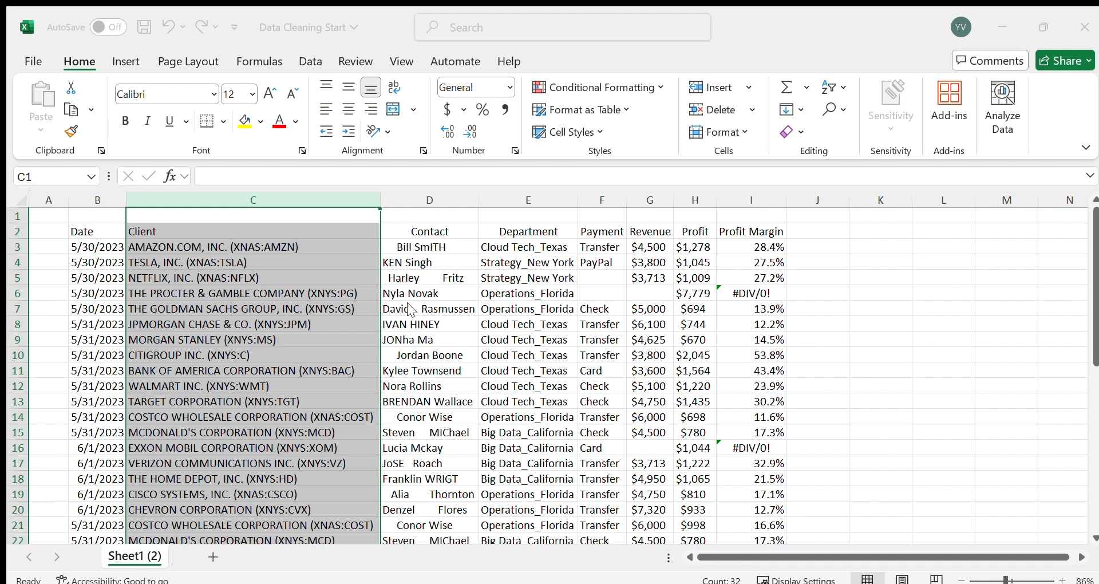
click(383, 373)
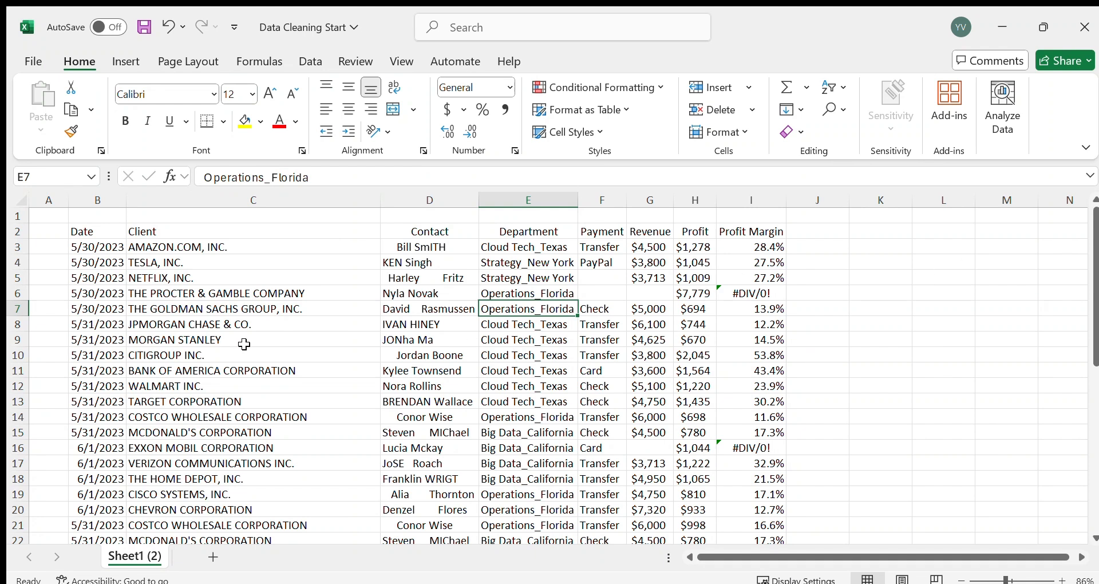
Insert an empty column between the Client and Contact columns.
click(256, 205)
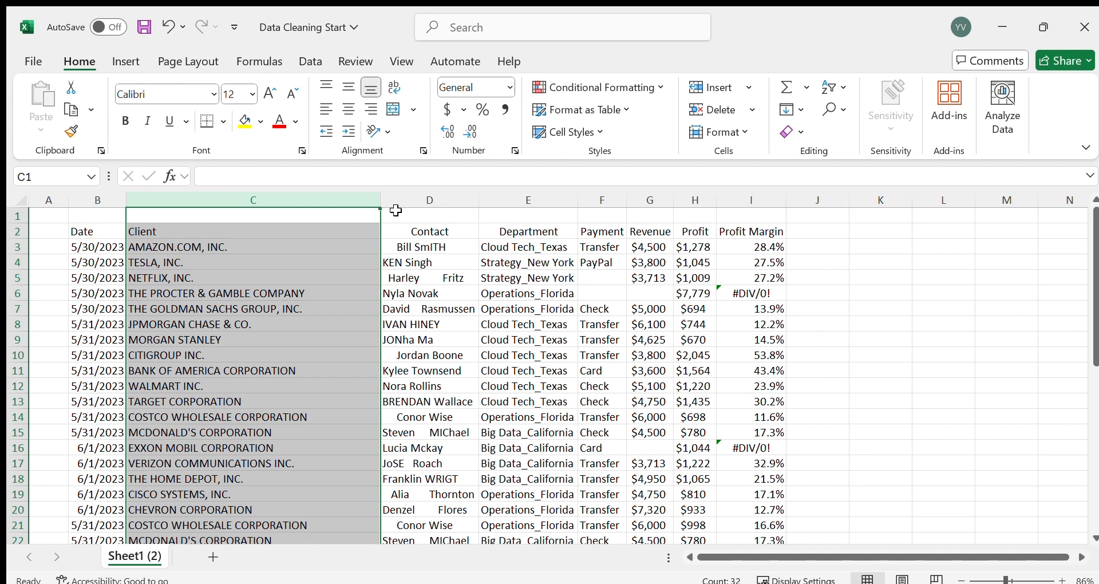
click(434, 204)
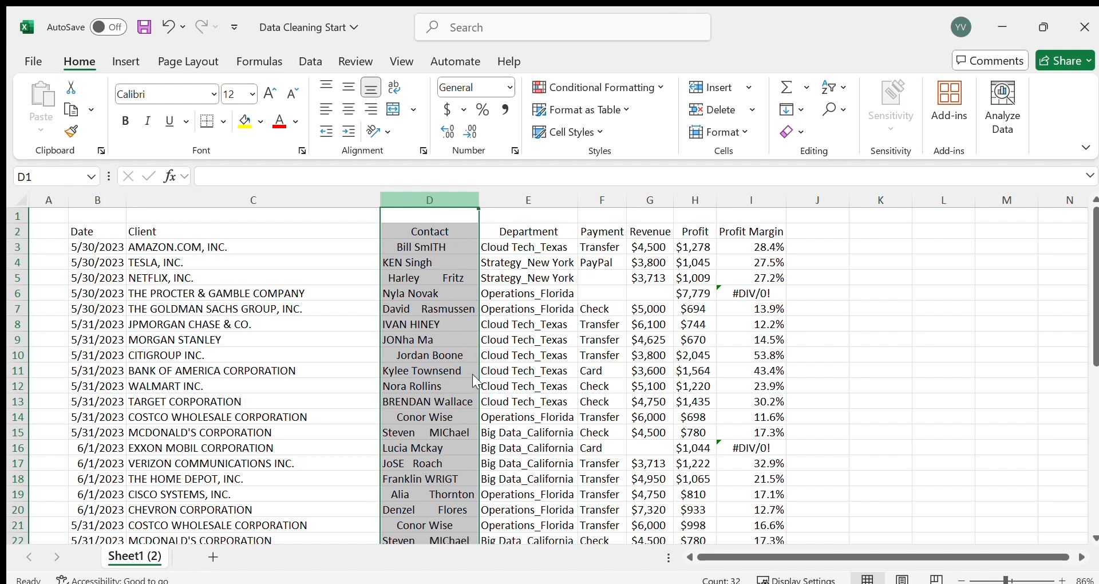
key(ctrl+plus)
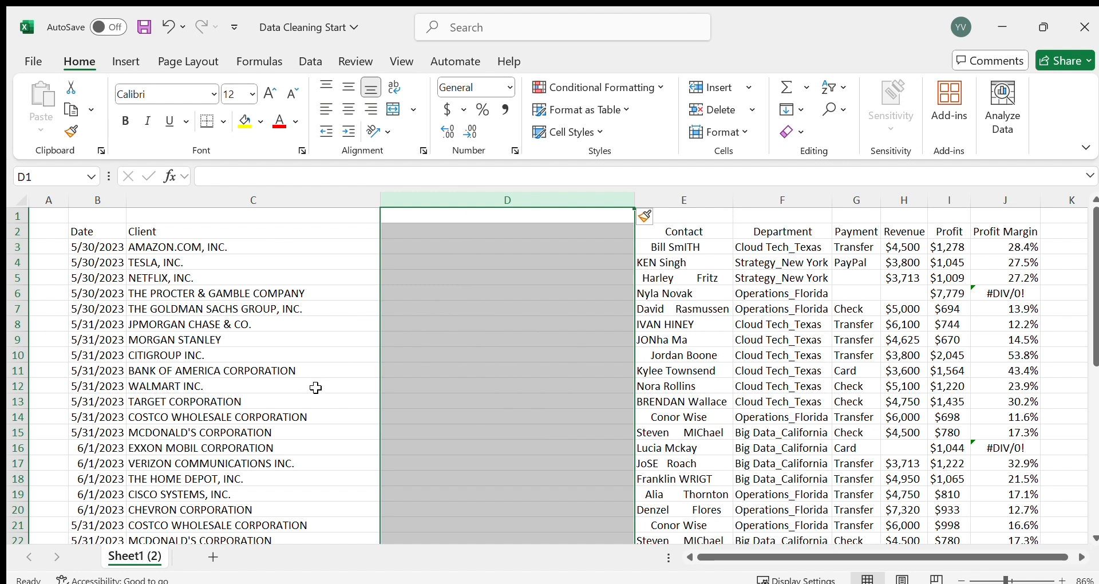
click(452, 236)
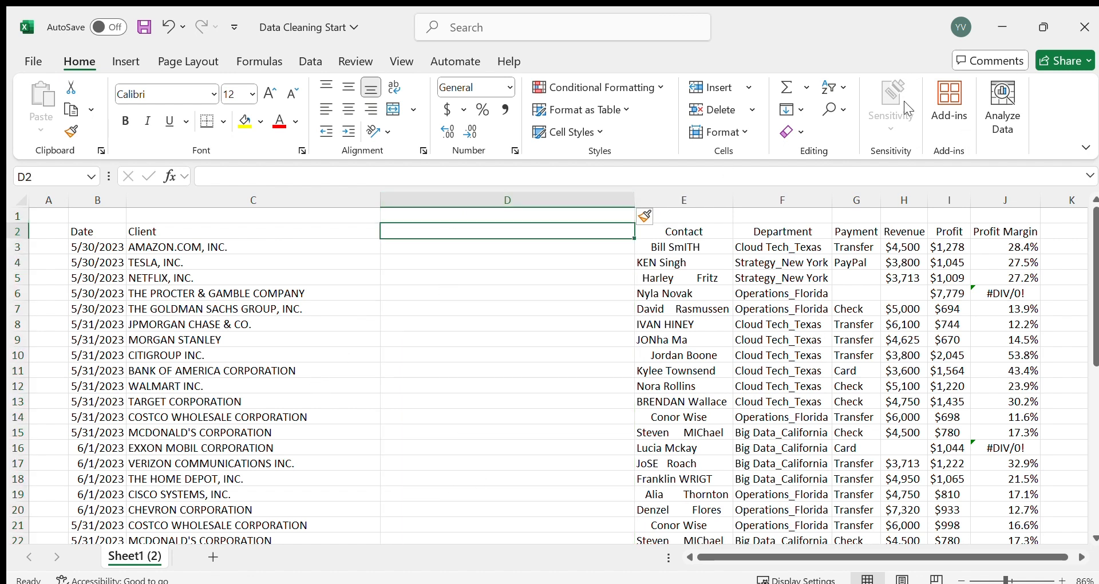
key(Down)
key(Down)
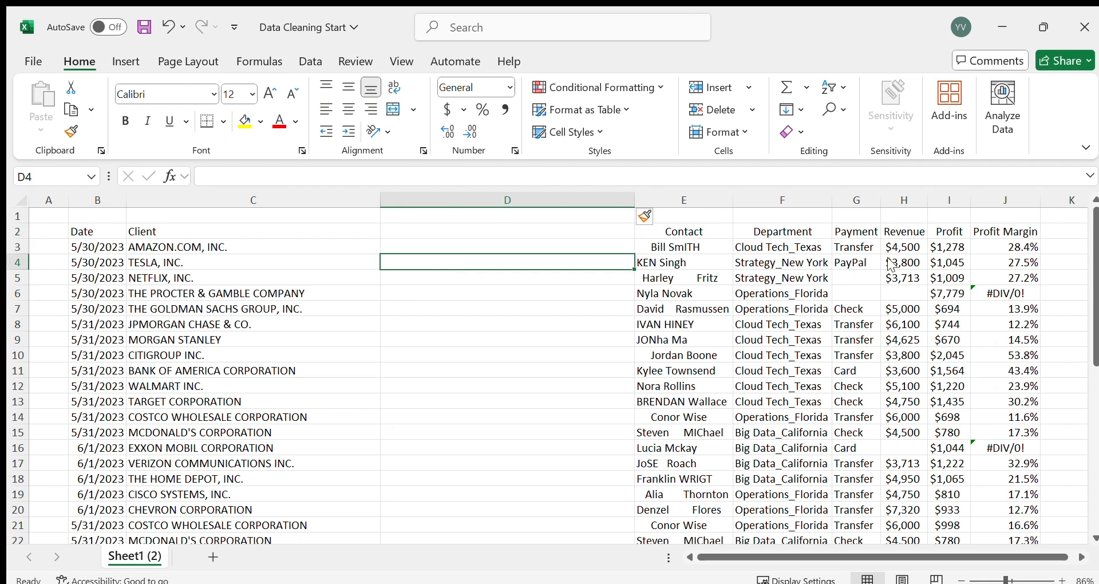
click(416, 235)
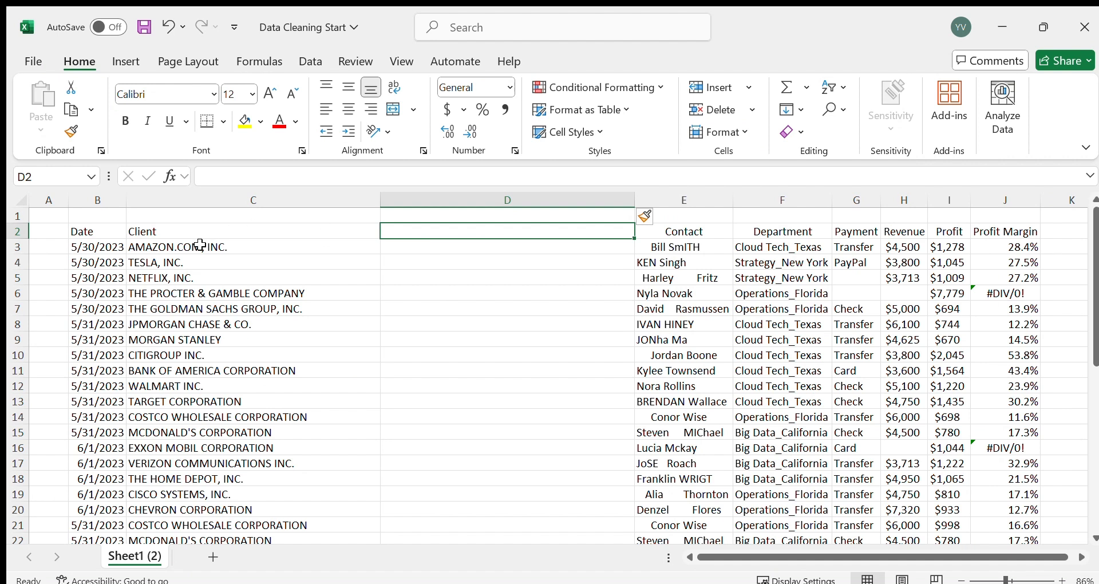
click(420, 252)
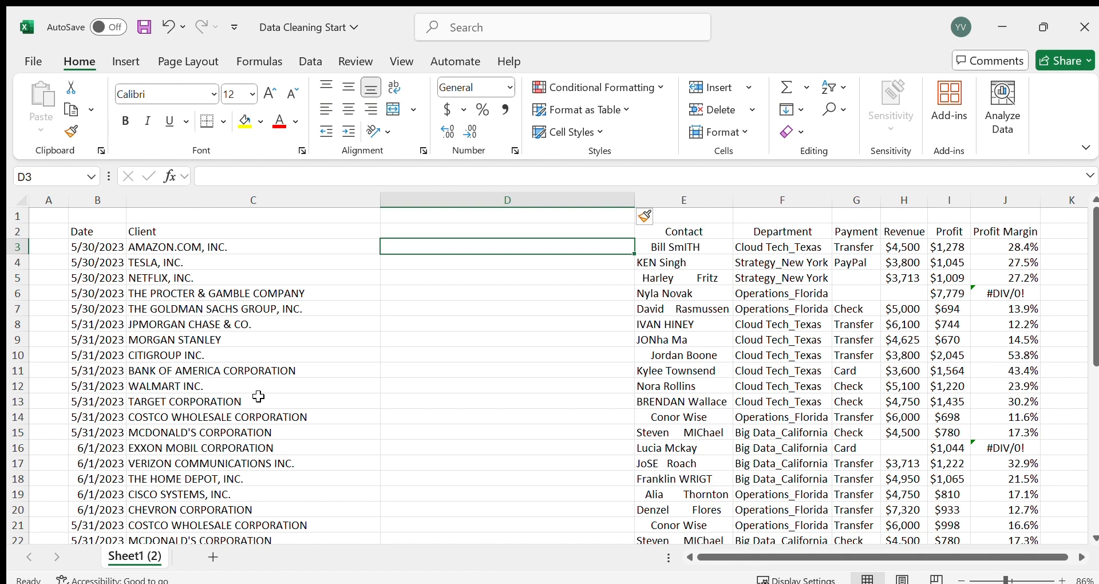
Enter the header Client in cell D2 of the new column.
click(432, 233)
text(CL)
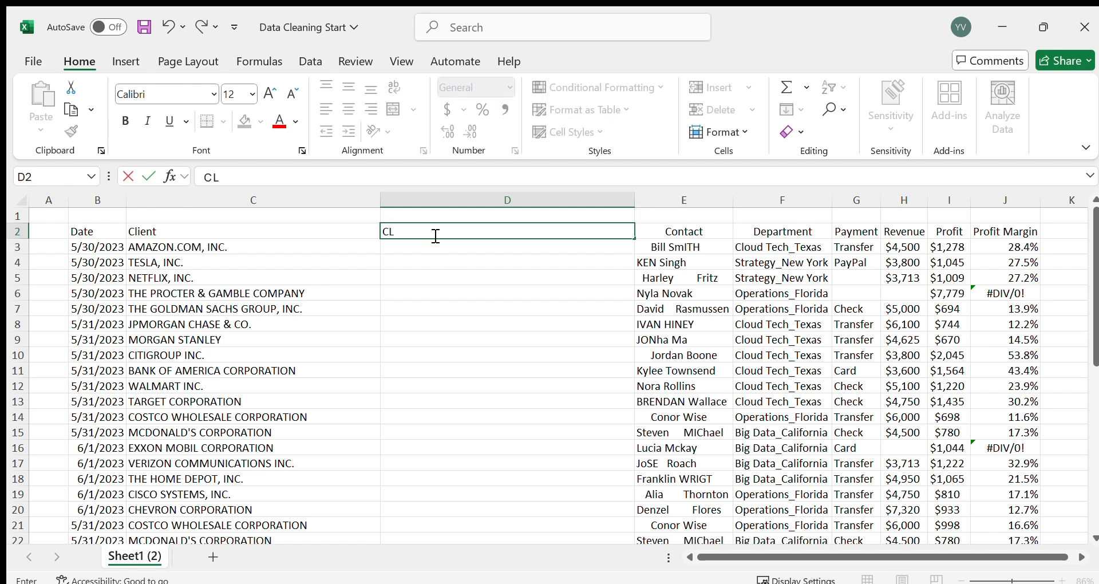
text(entent)
key(Return)
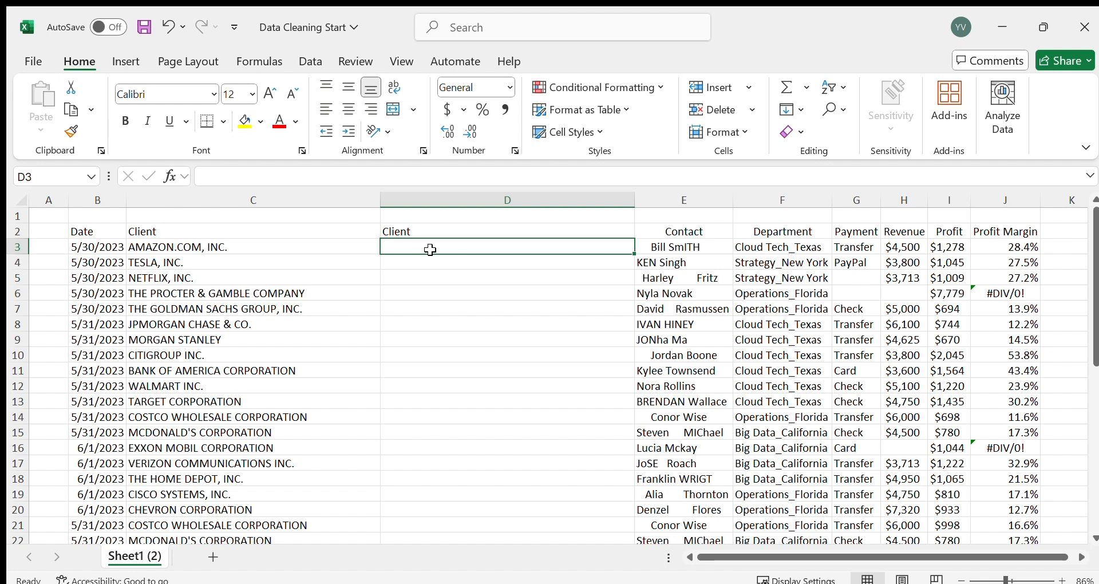
Enter the formula =LOWER(C3) in cell D3 to convert the first client name to lowercase.
text(=lowe)
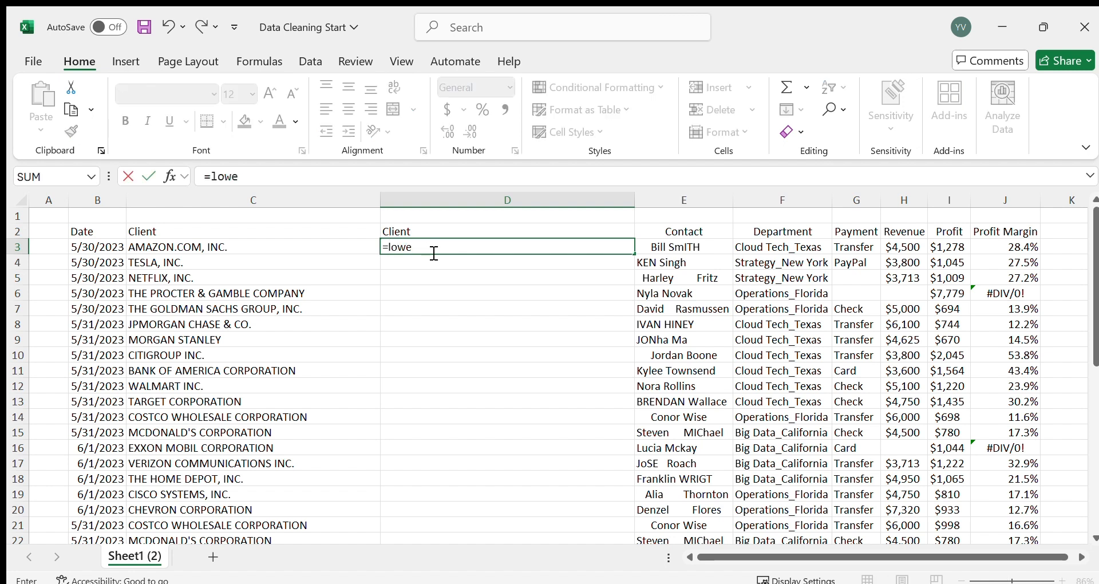
text(r)
key(Tab)
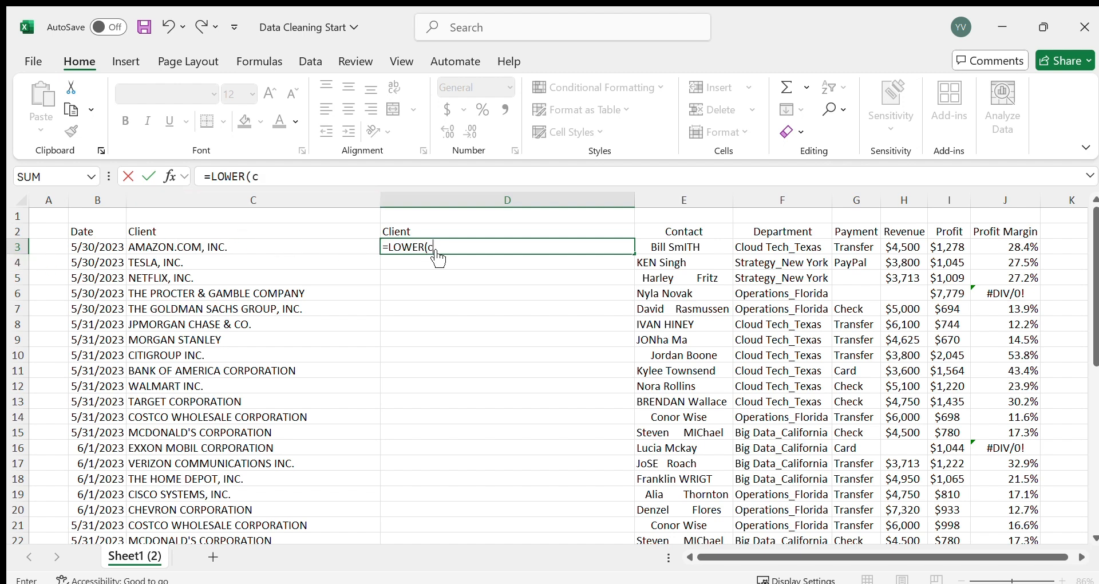
text(3))
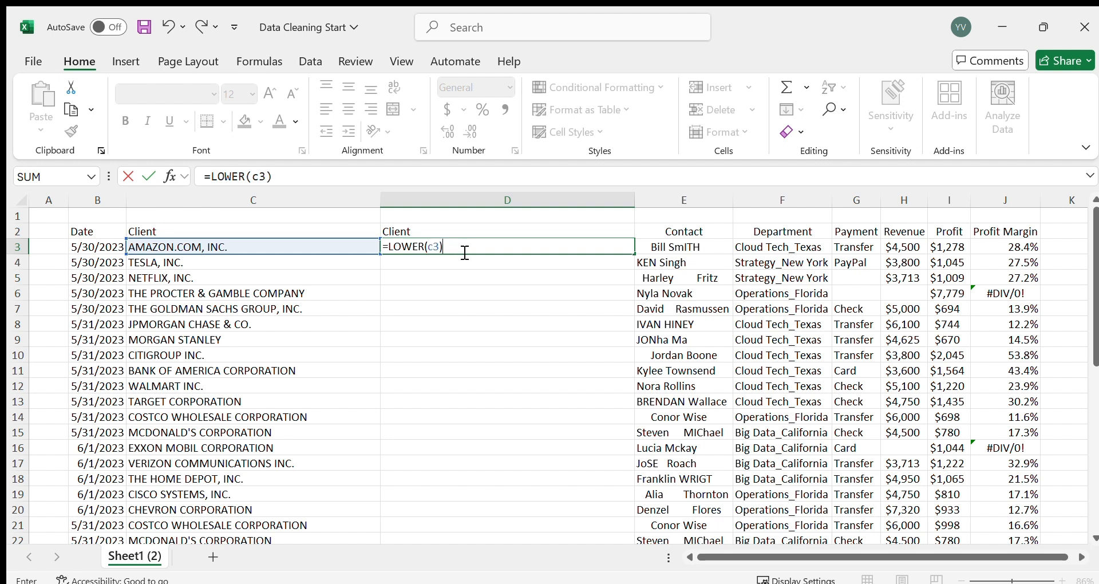
key(Return)
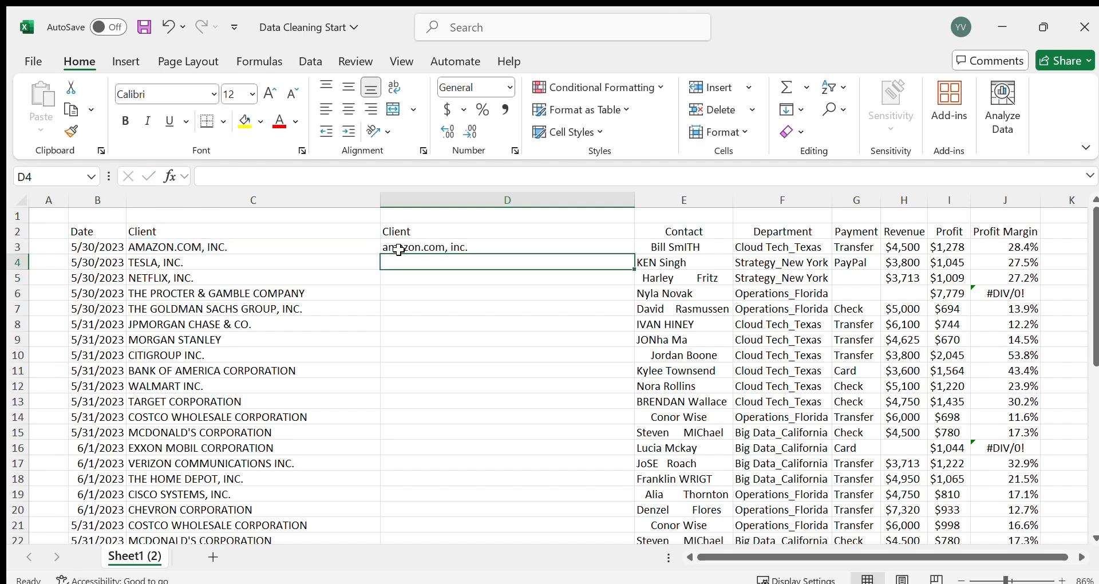
Fill the LOWER formula from D3 down to the last data row and compare the converted names with the originals.
click(411, 243)
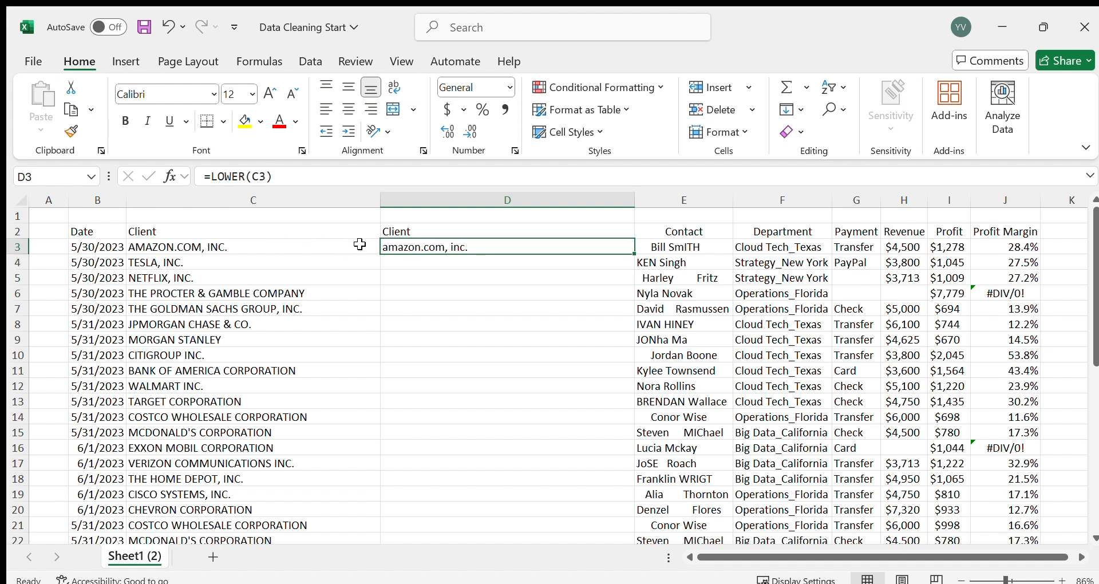
click(289, 244)
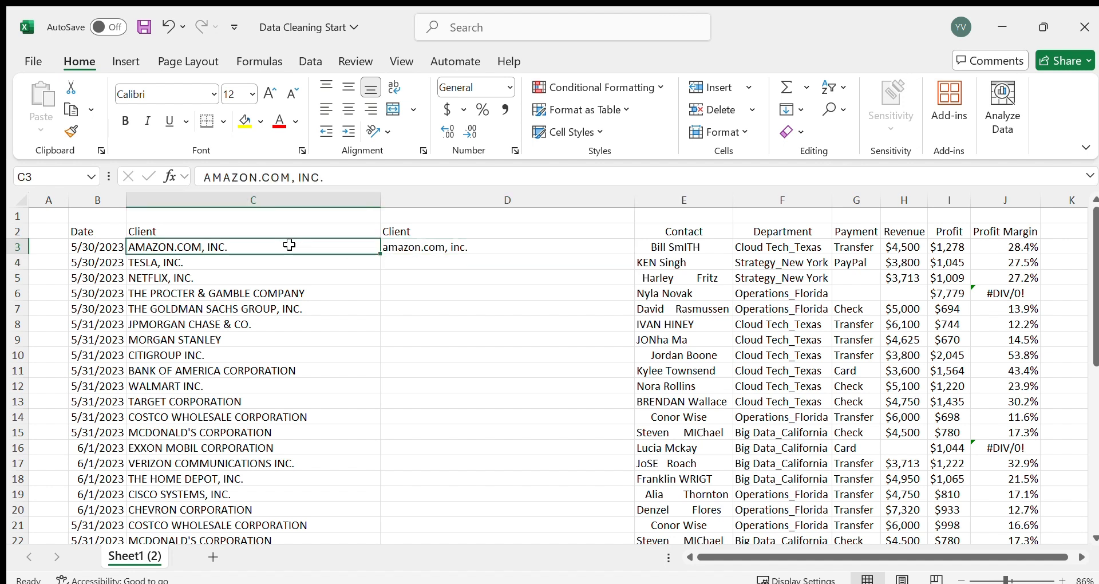
click(502, 247)
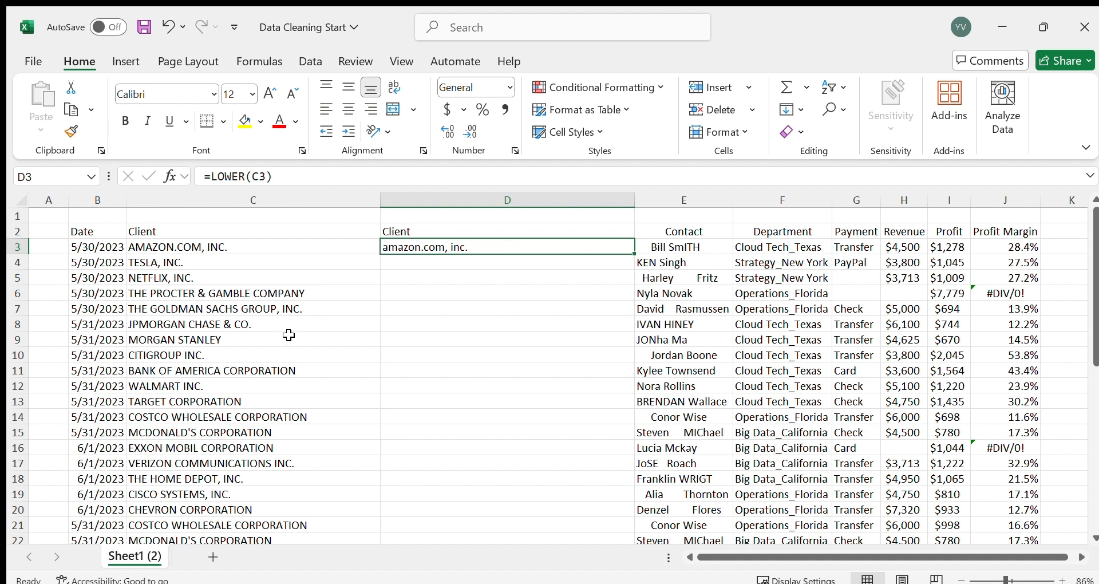
double_click(634, 253)
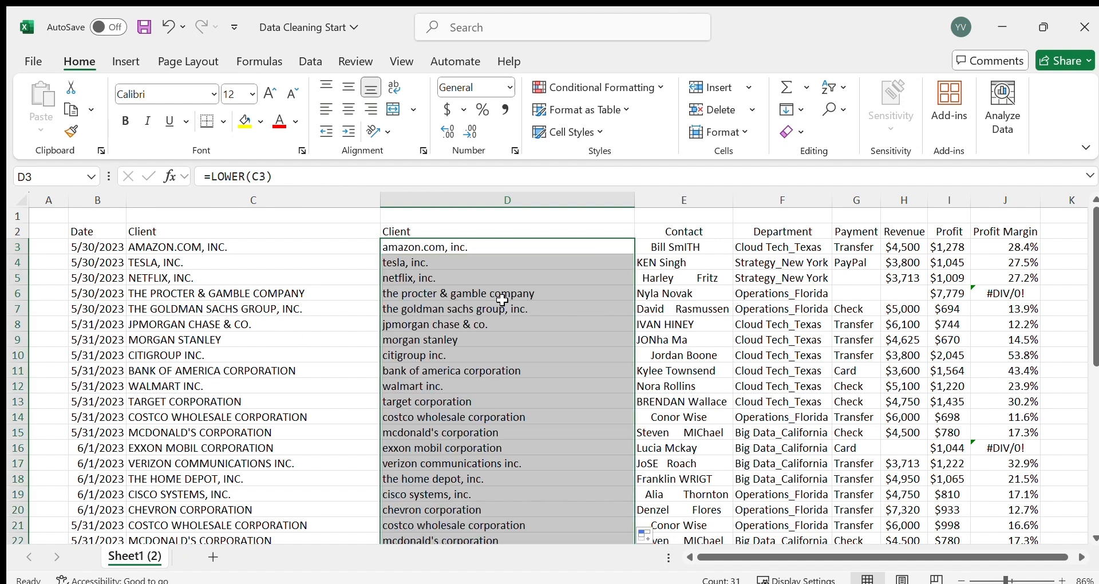
click(434, 402)
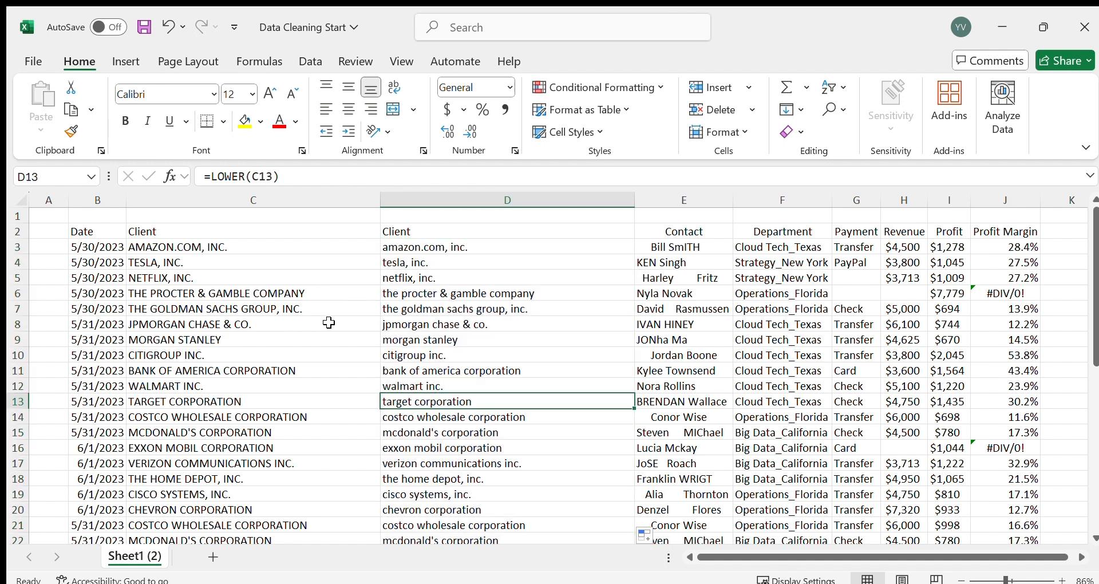
click(428, 326)
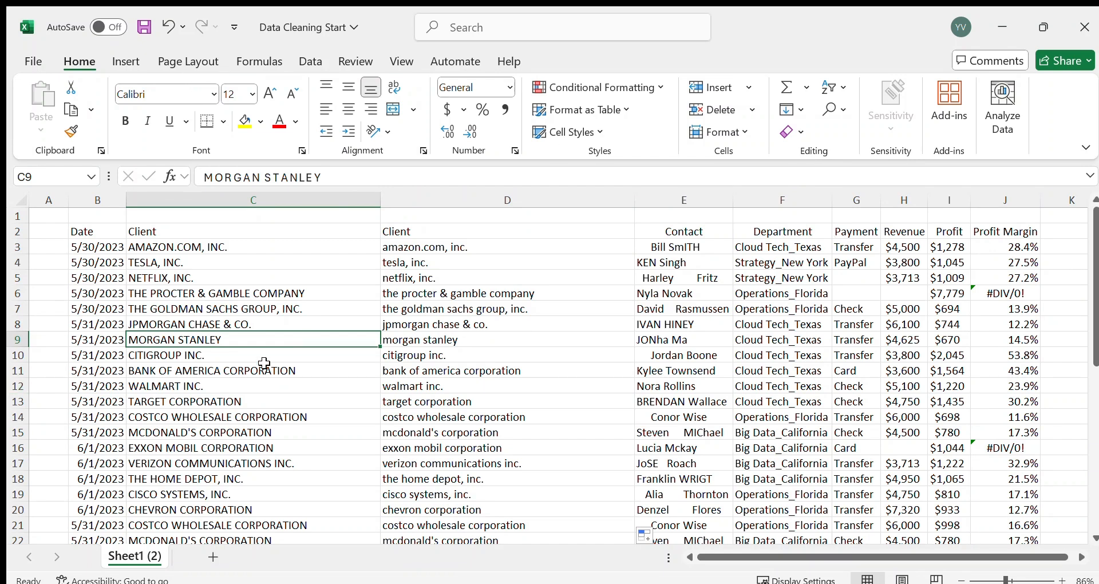
click(432, 301)
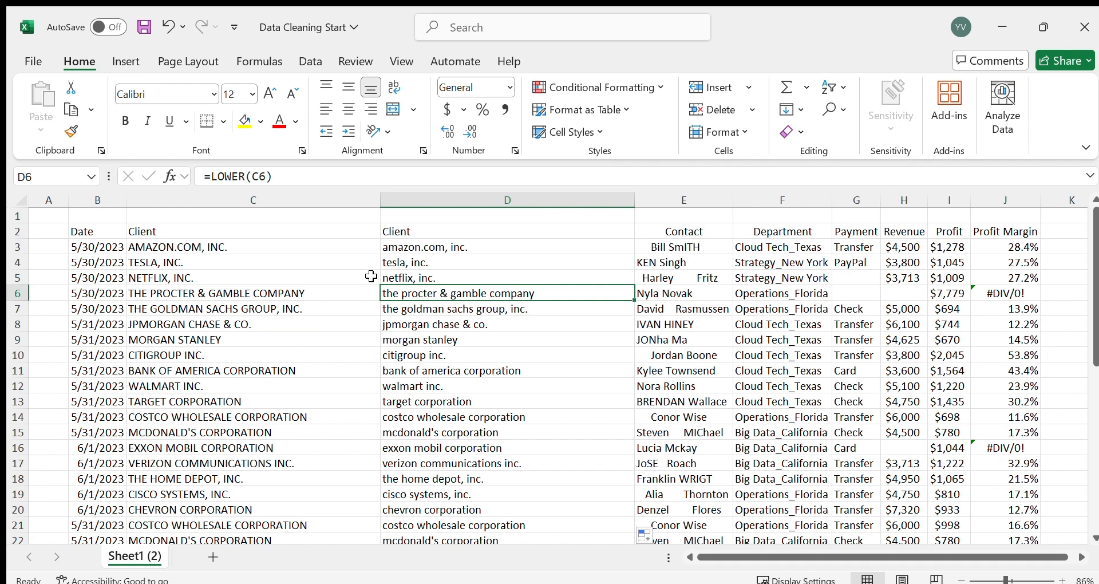
Try deleting the original uppercase Client column C, and undo the deletion.
click(269, 240)
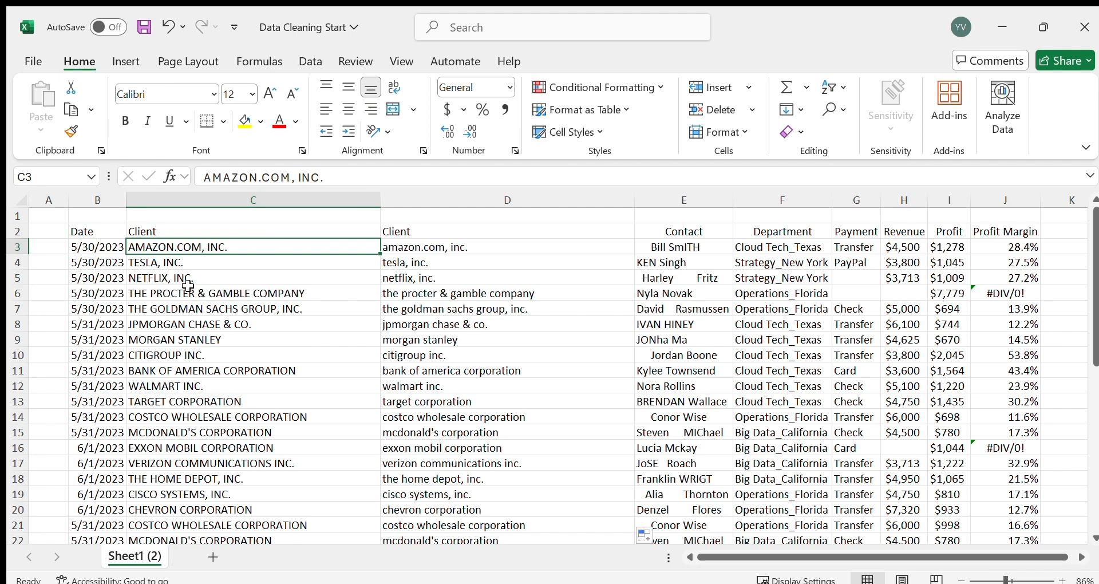
click(279, 203)
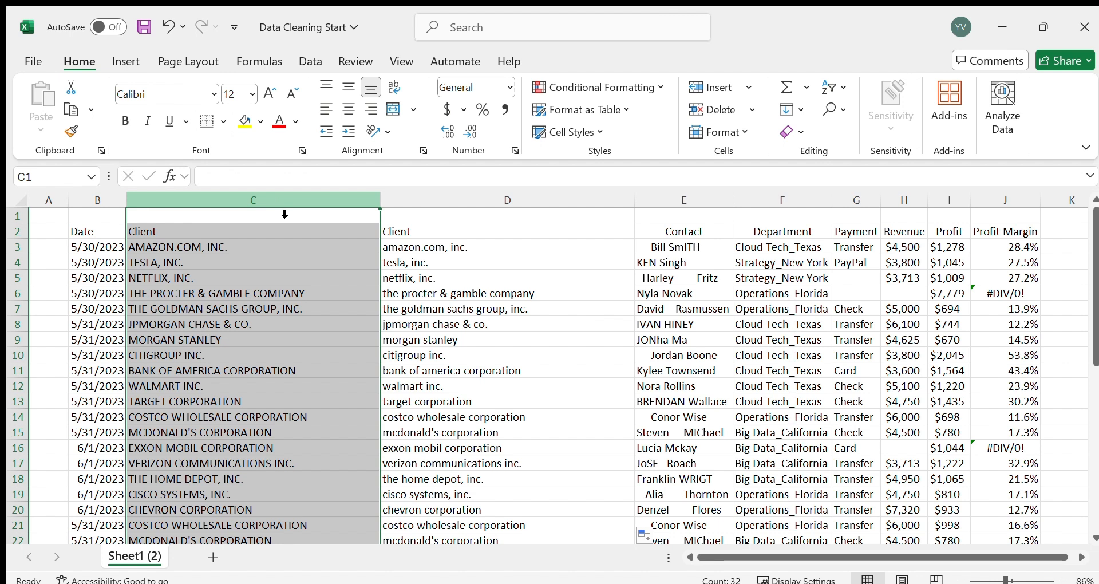
key(ctrl+minus)
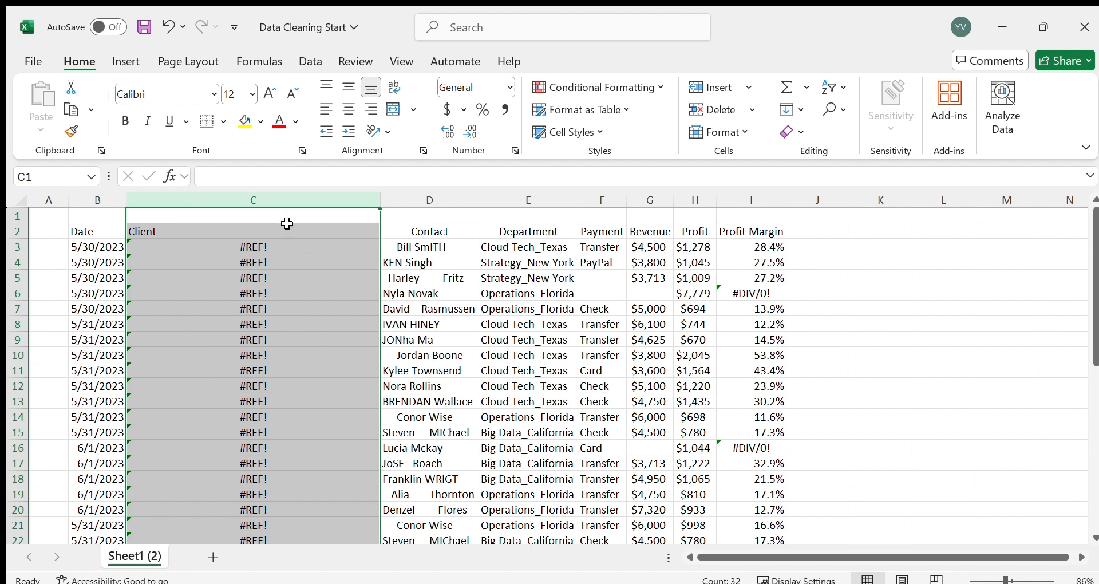
key(ctrl+z)
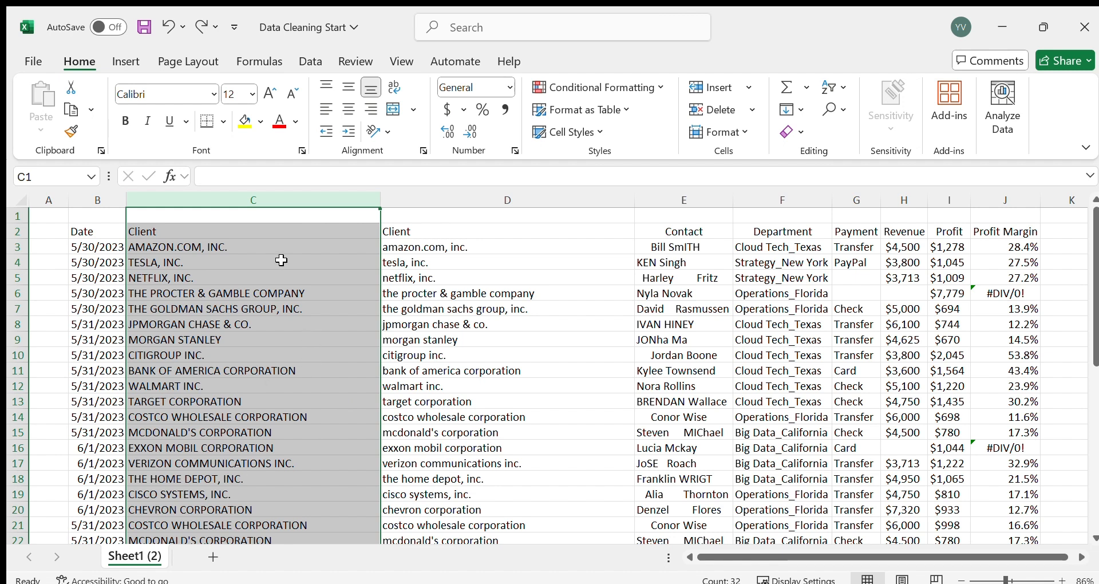
Replace the LOWER formulas in the lowercase Client column D with their static values.
click(456, 220)
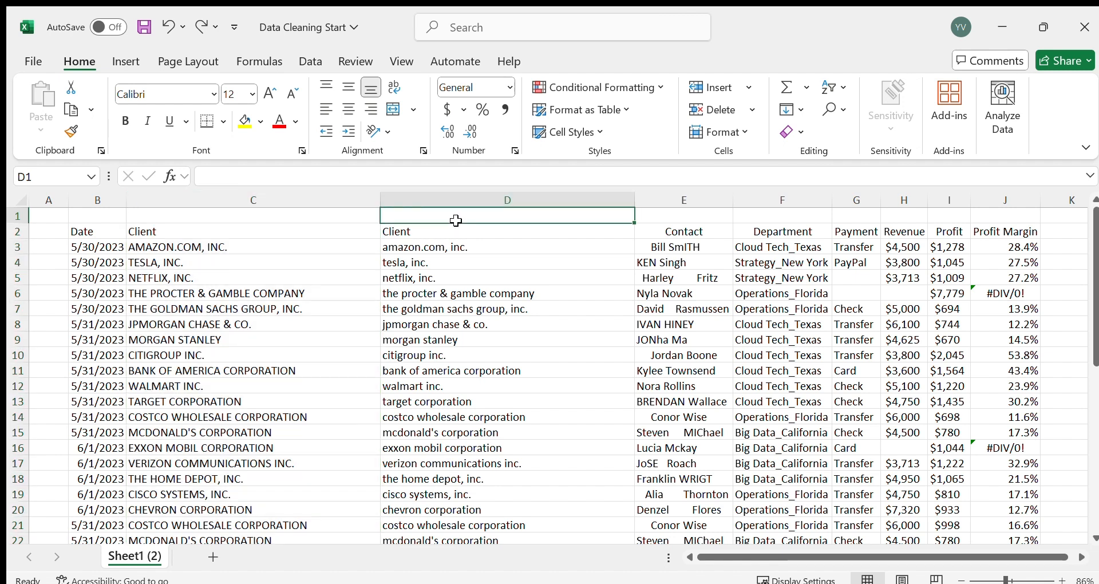
click(447, 230)
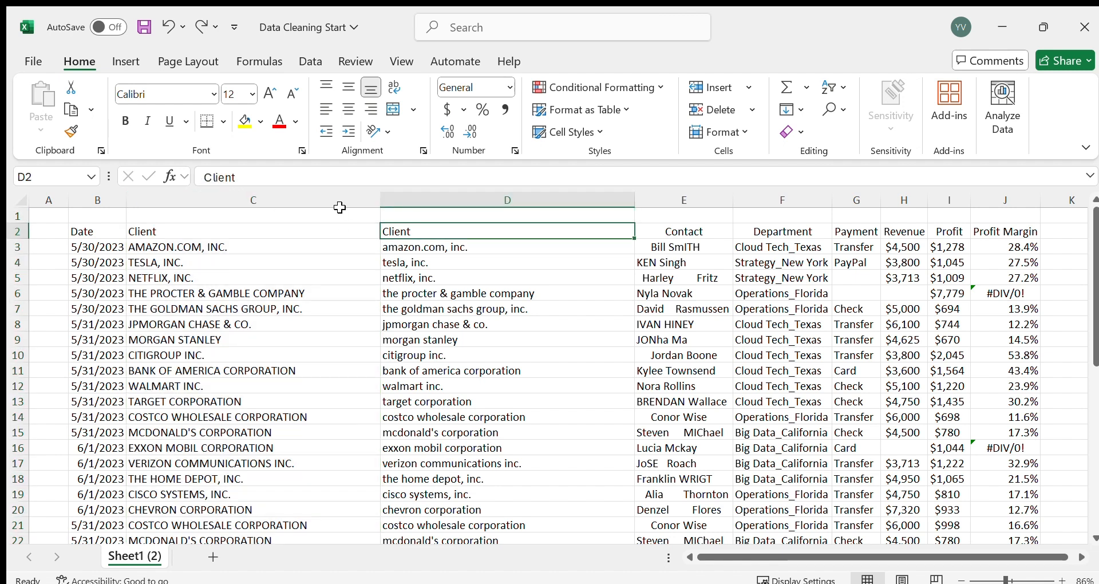
click(412, 249)
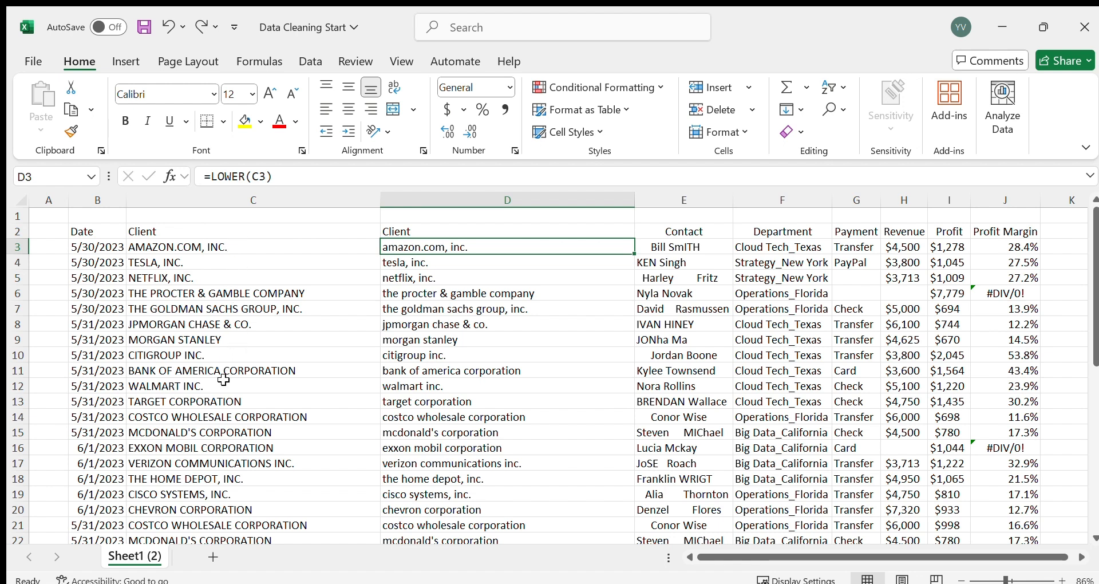
click(482, 213)
key(ctrl+c)
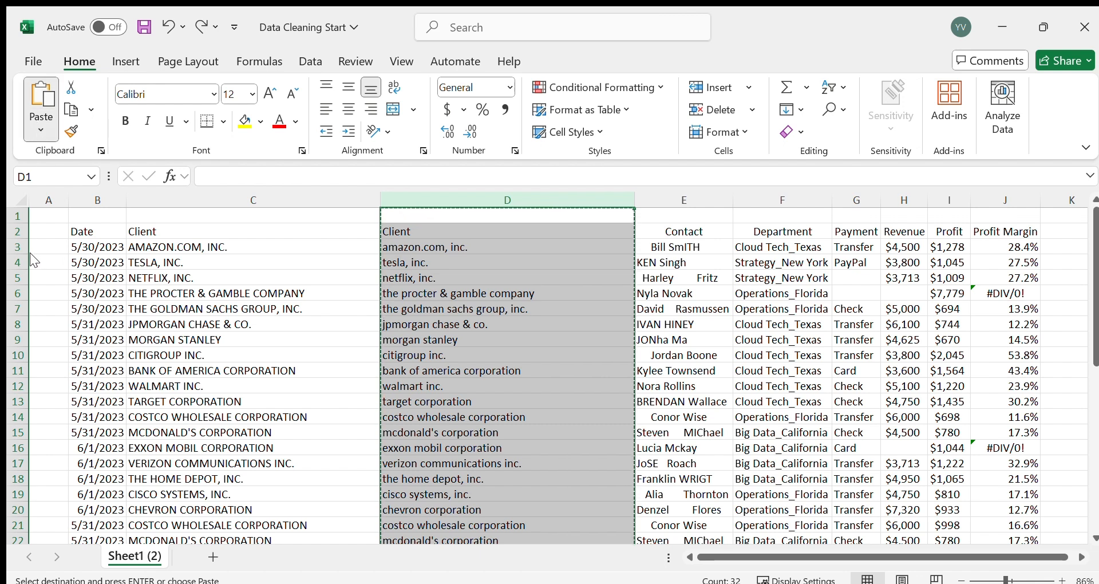
key(ctrl+v)
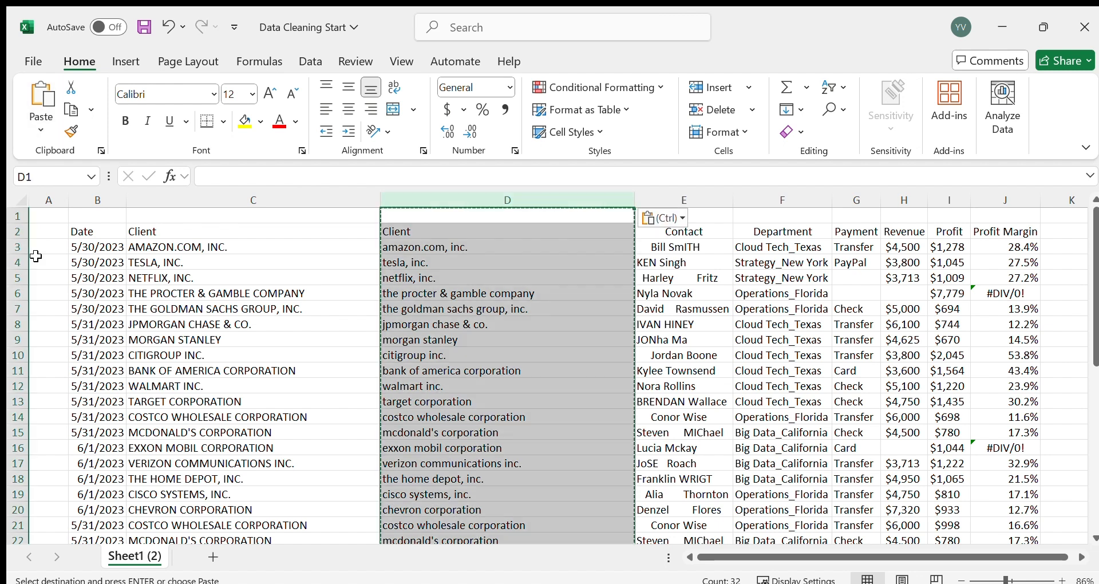
Check that several cells in column D hold plain text, and delete the original uppercase Client column C.
click(452, 290)
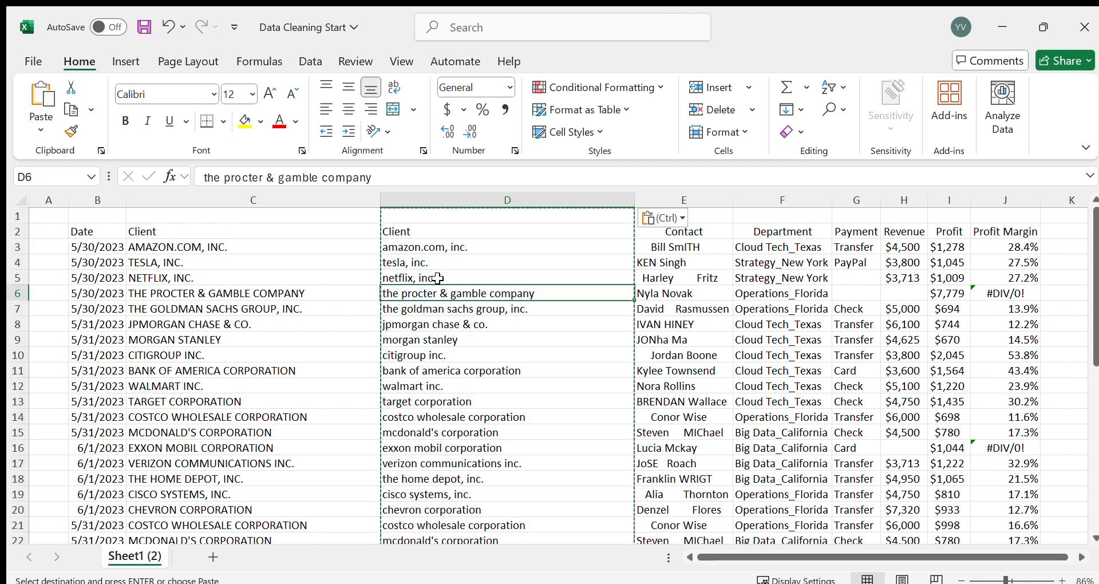
click(437, 278)
click(424, 249)
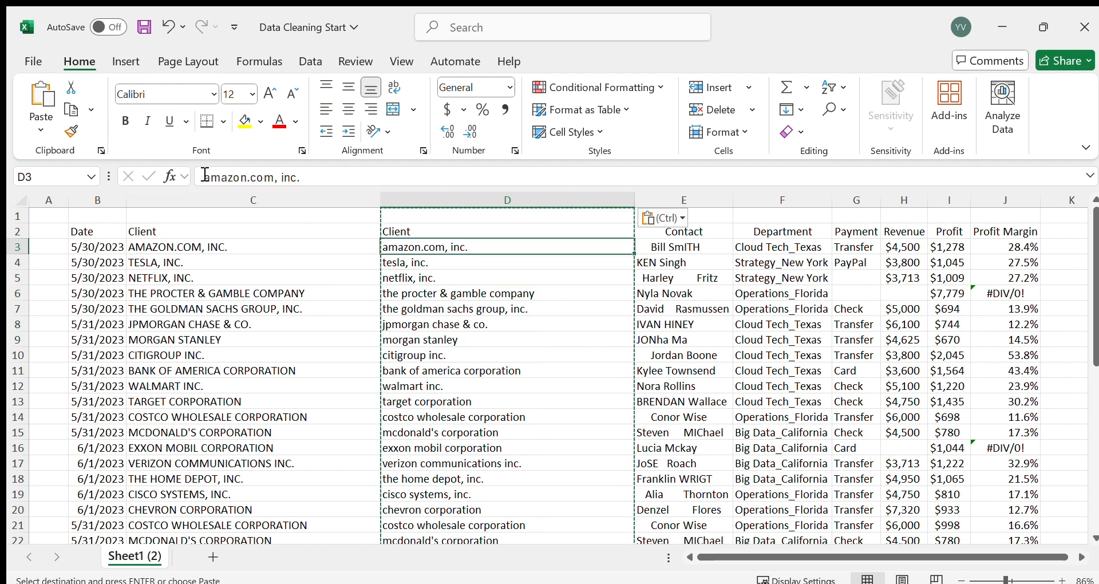
click(428, 279)
click(431, 309)
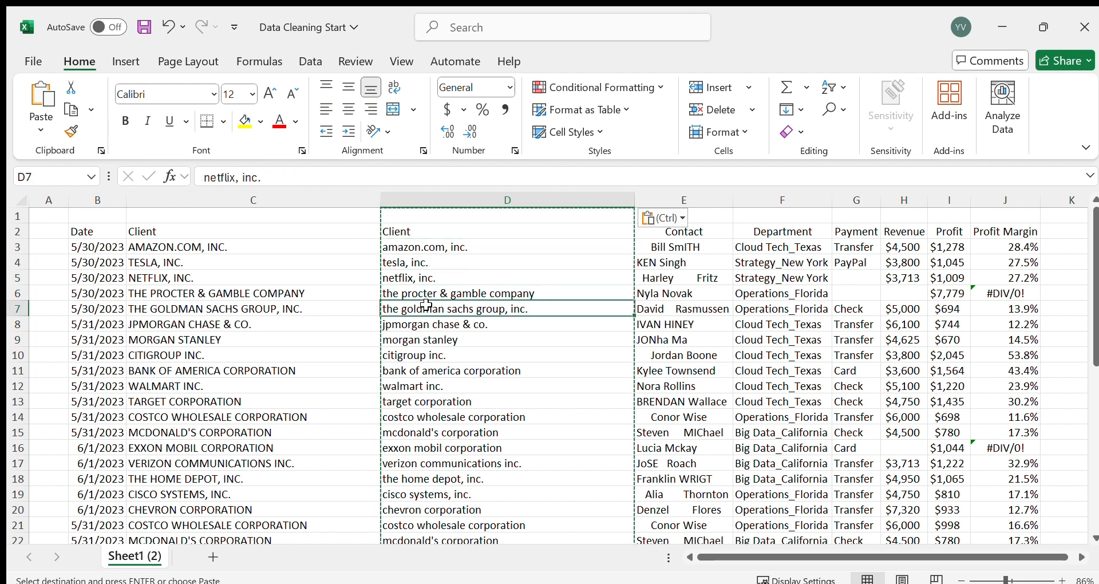
click(426, 337)
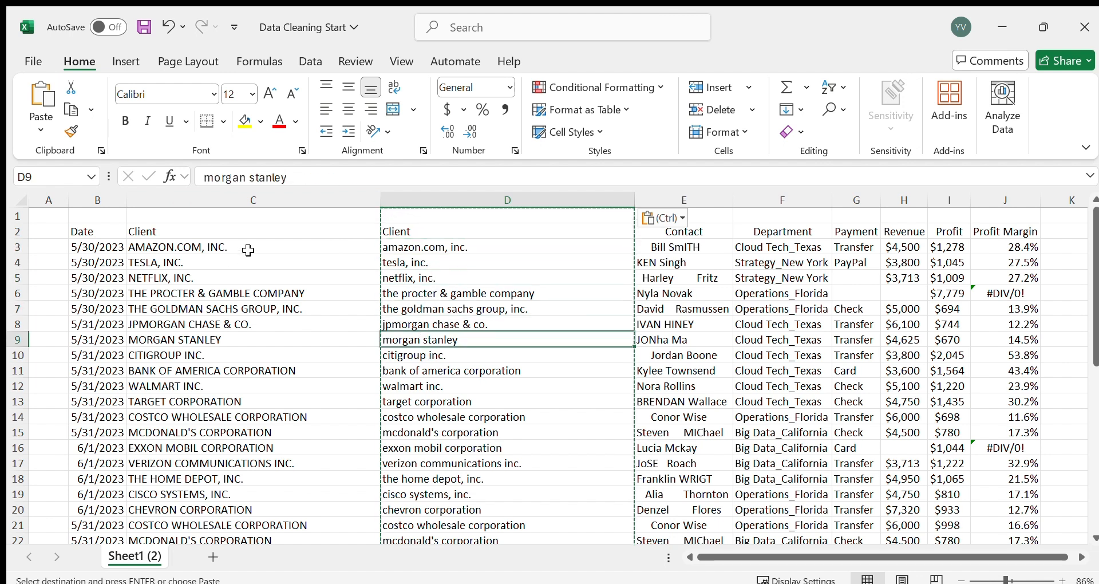
click(272, 200)
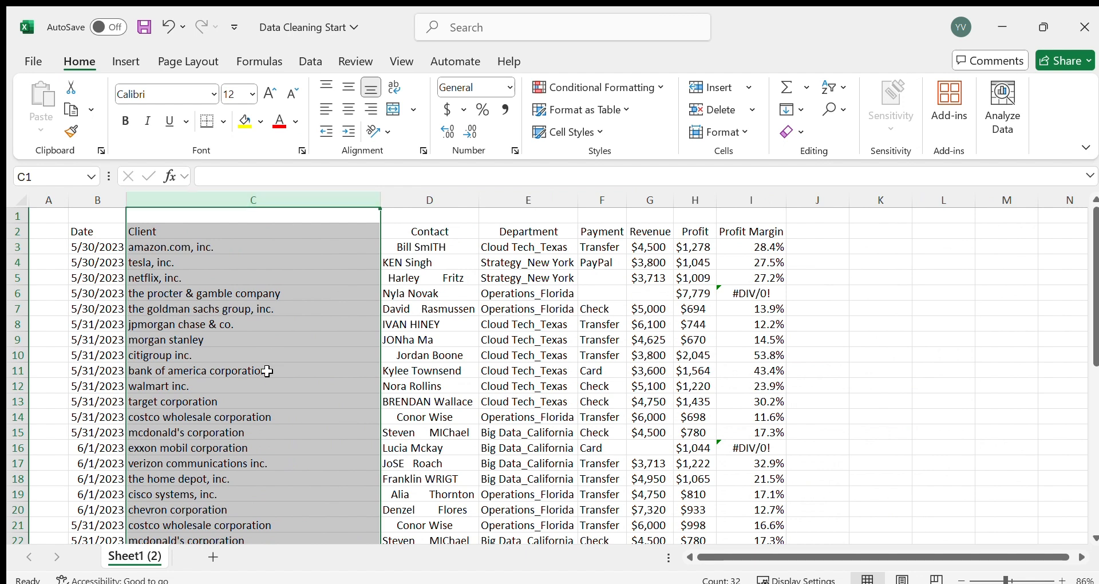
click(267, 371)
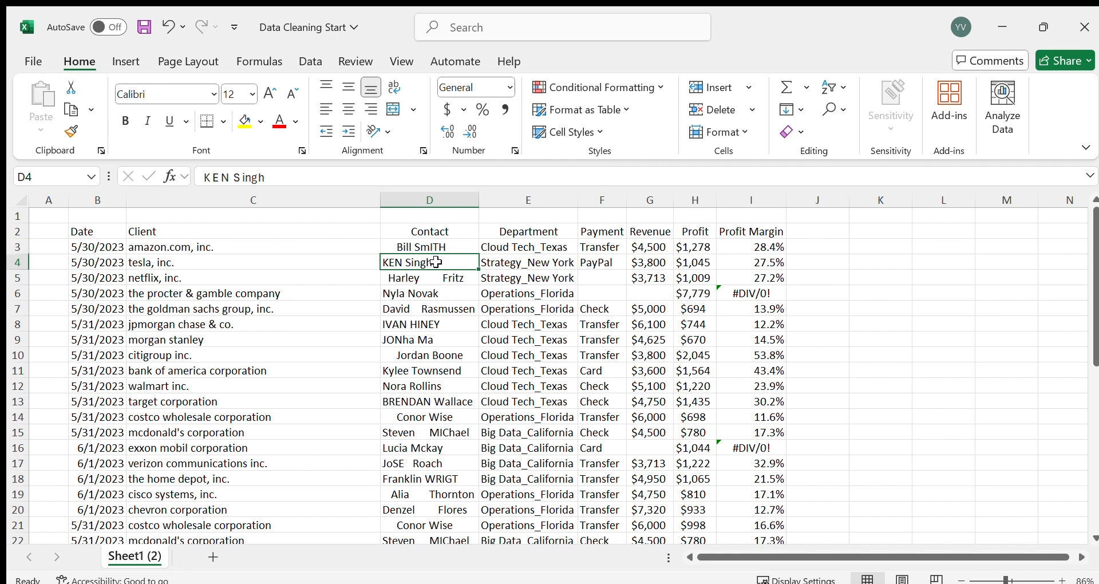
Review the spacing and case of the first Contact entries, and insert a blank column before Department.
click(424, 230)
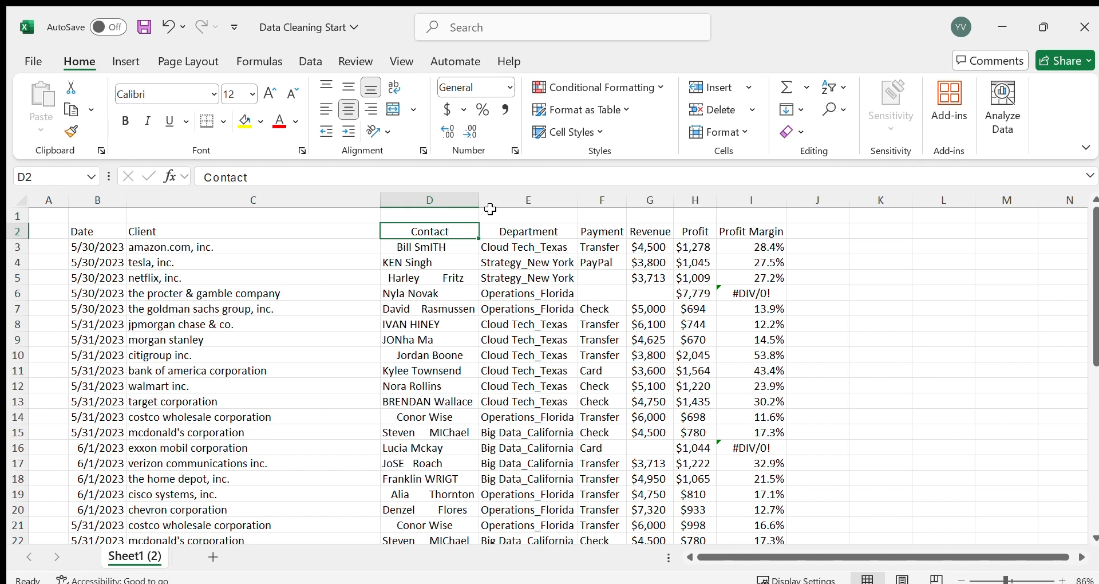
click(423, 249)
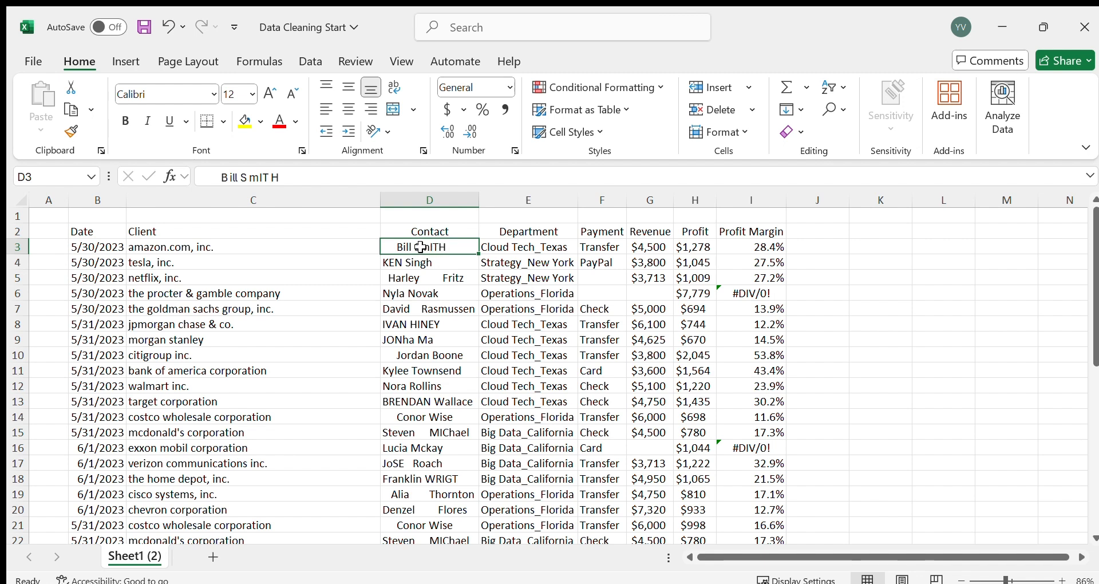
click(426, 263)
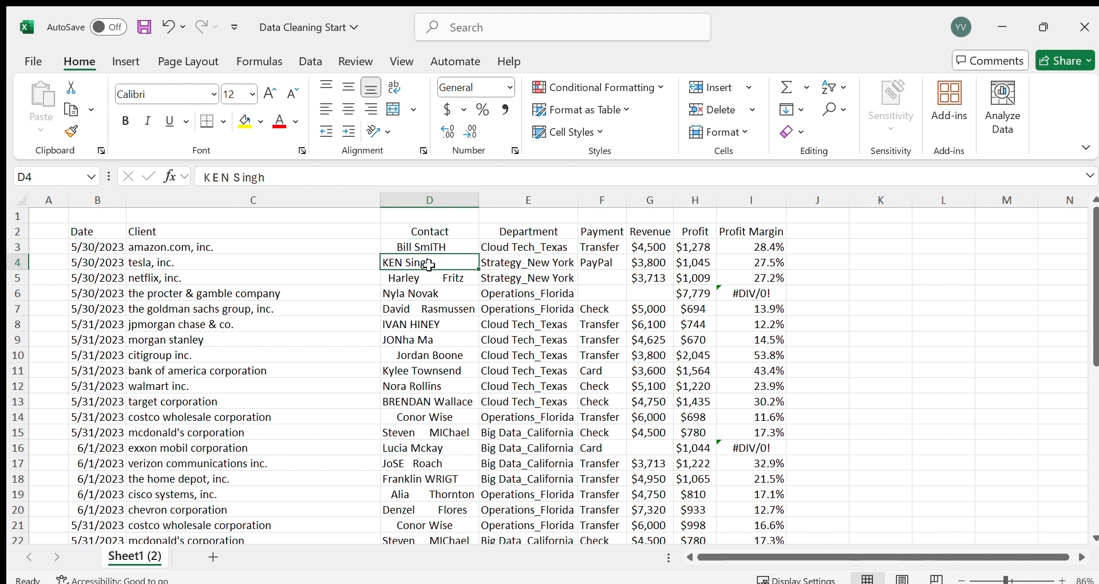
click(430, 280)
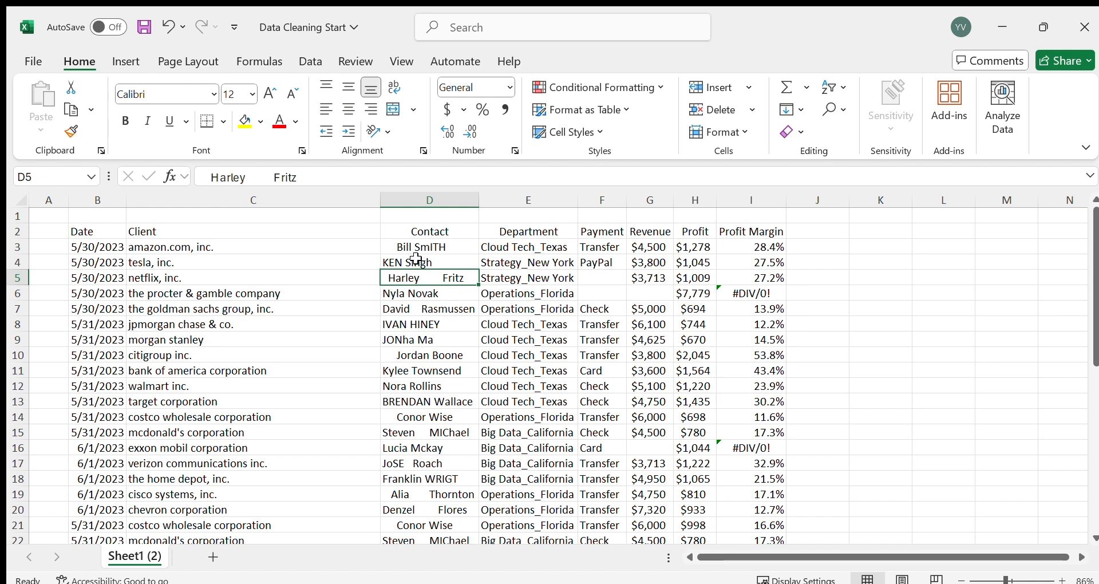
click(503, 201)
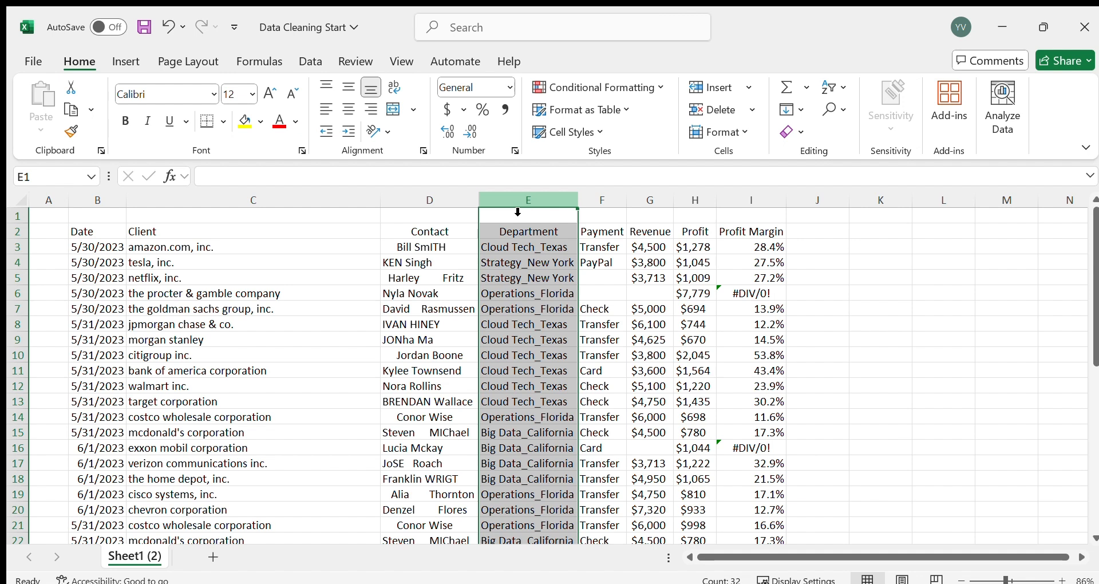
key(ctrl+shift+plus)
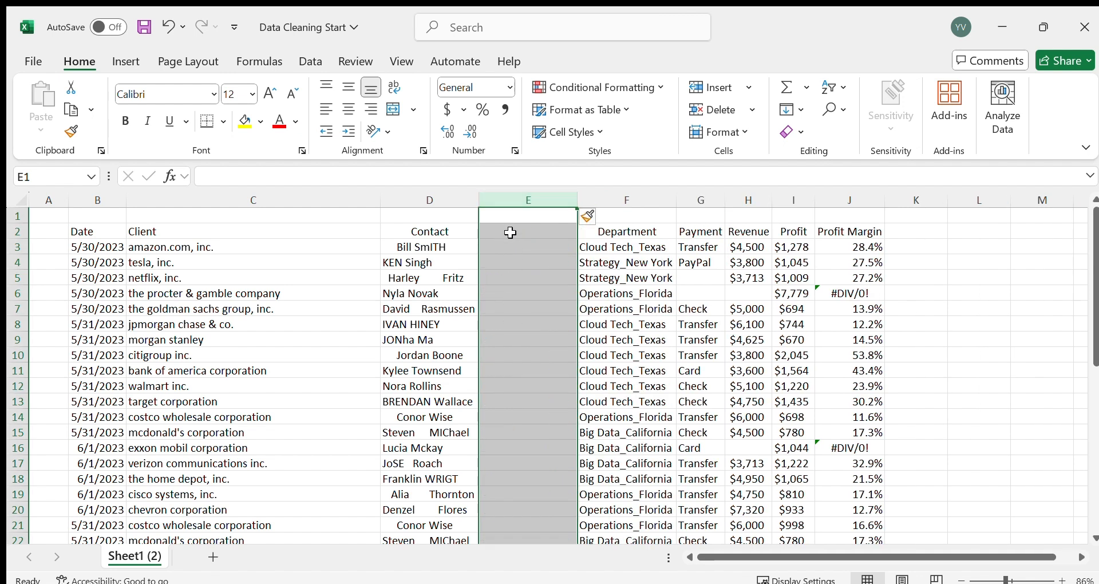
Enter the header Contact, with a capital C, in cell E2 of the new column.
click(522, 230)
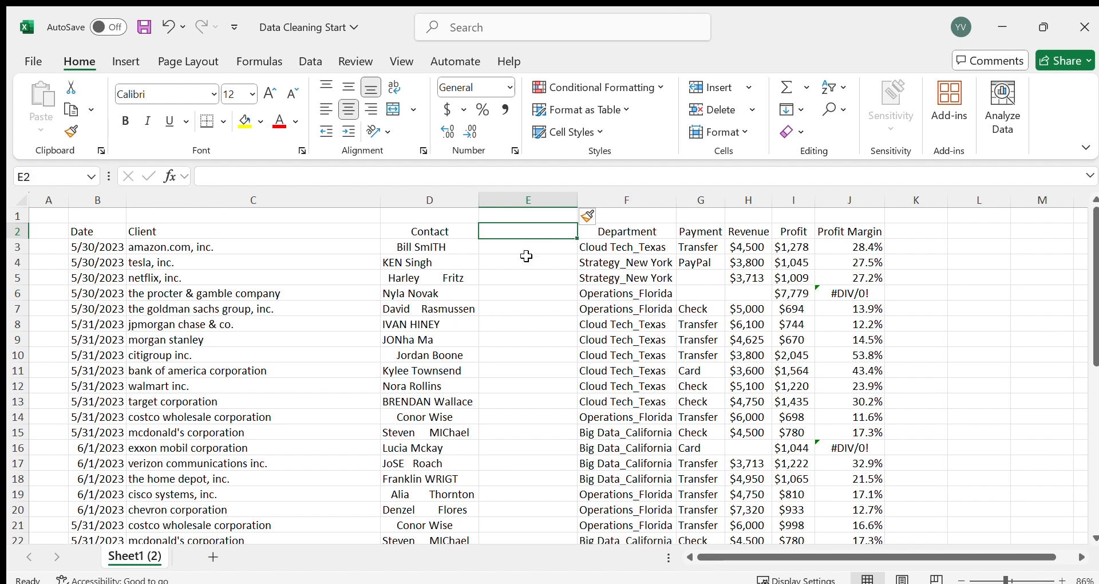
text(contact)
key(Left)
key(Left)
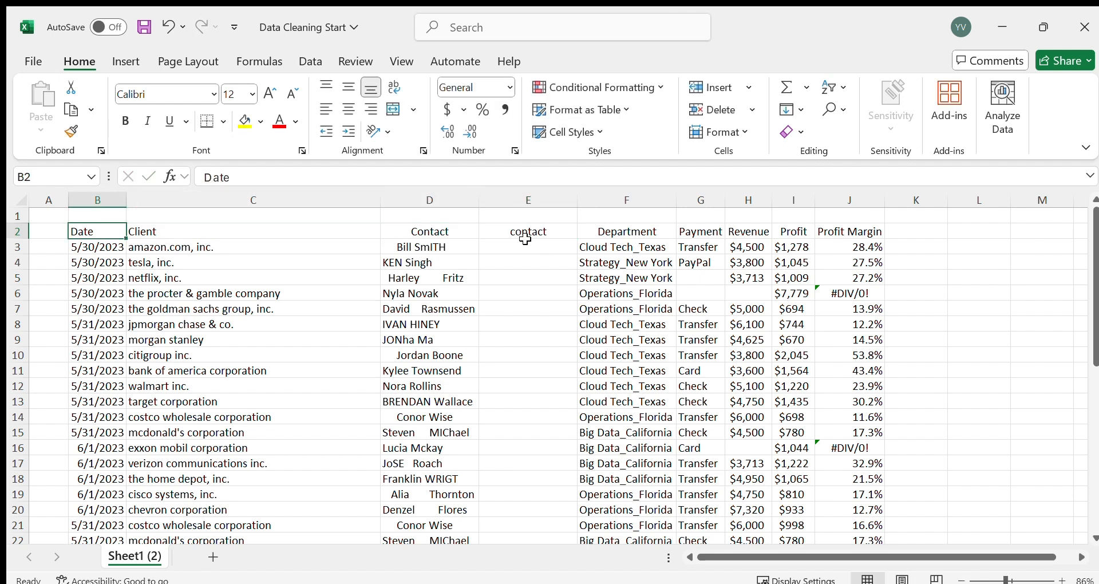
click(526, 235)
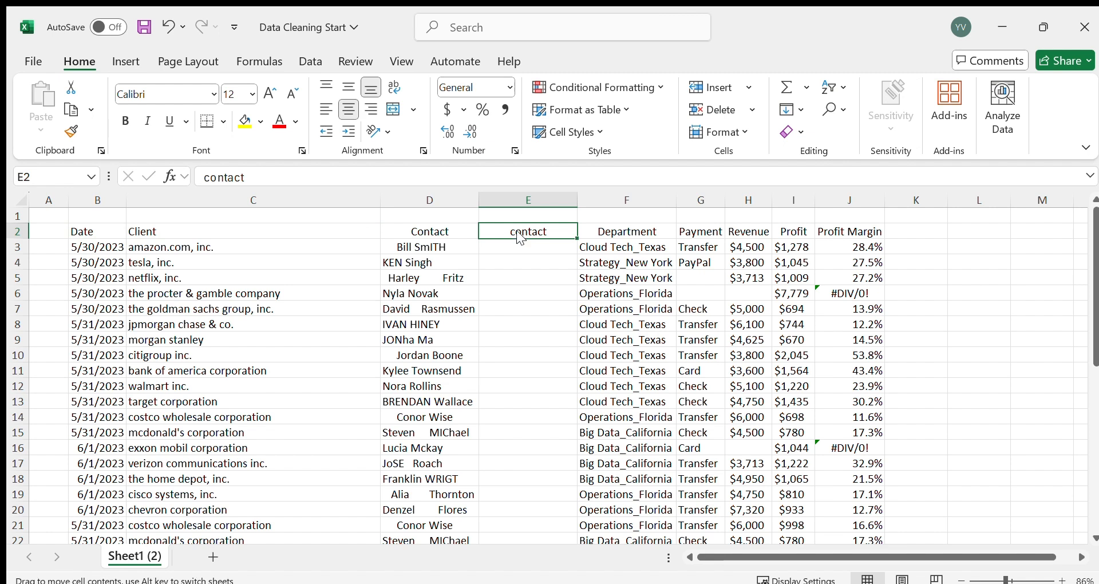
key(F2)
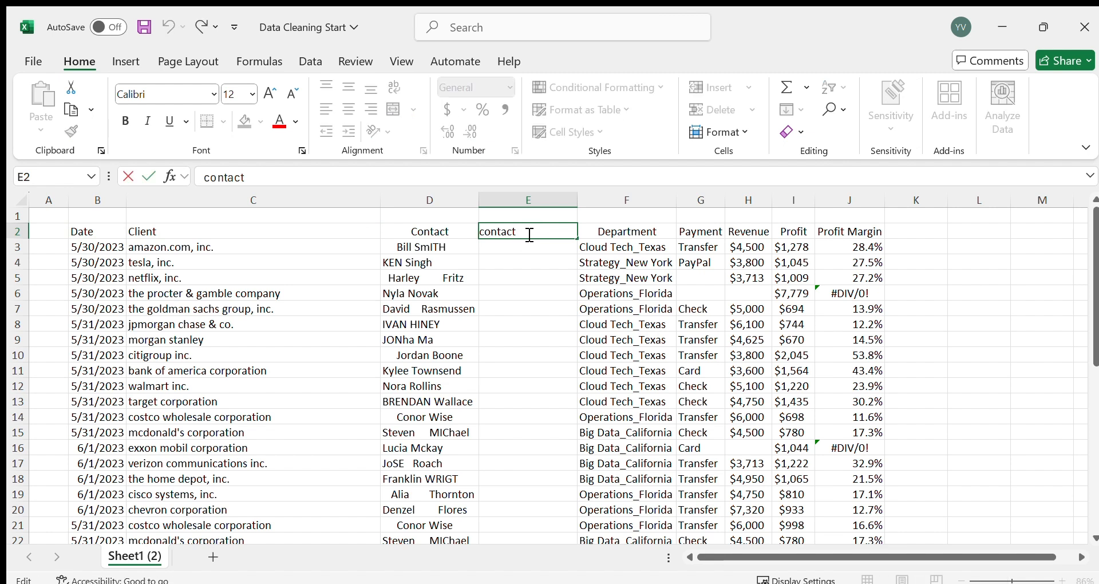
key(Left)
key(Left)
key(BackSpace)
text(C)
key(Return)
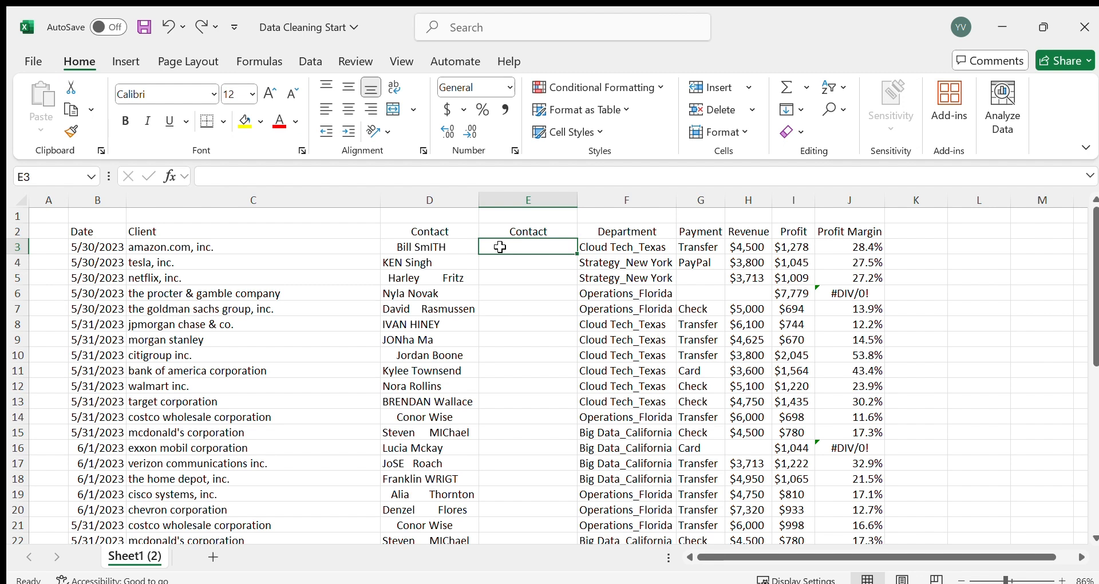
Enter the formula =TRIM(D3) in cell E3 to strip the extra spaces from the first contact name.
text(=)
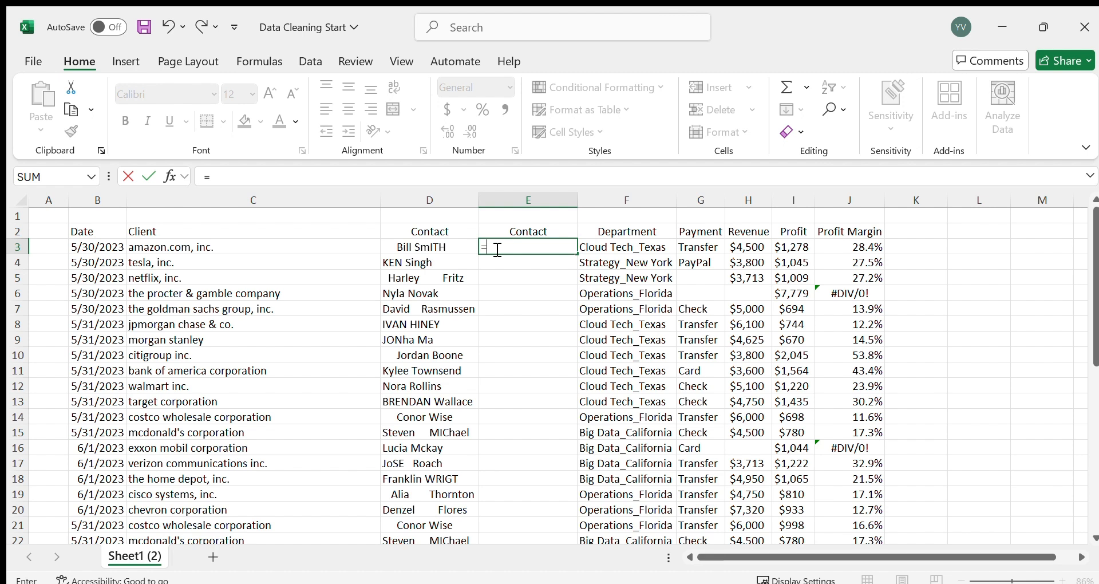
text(TRIM(D)
text(3))
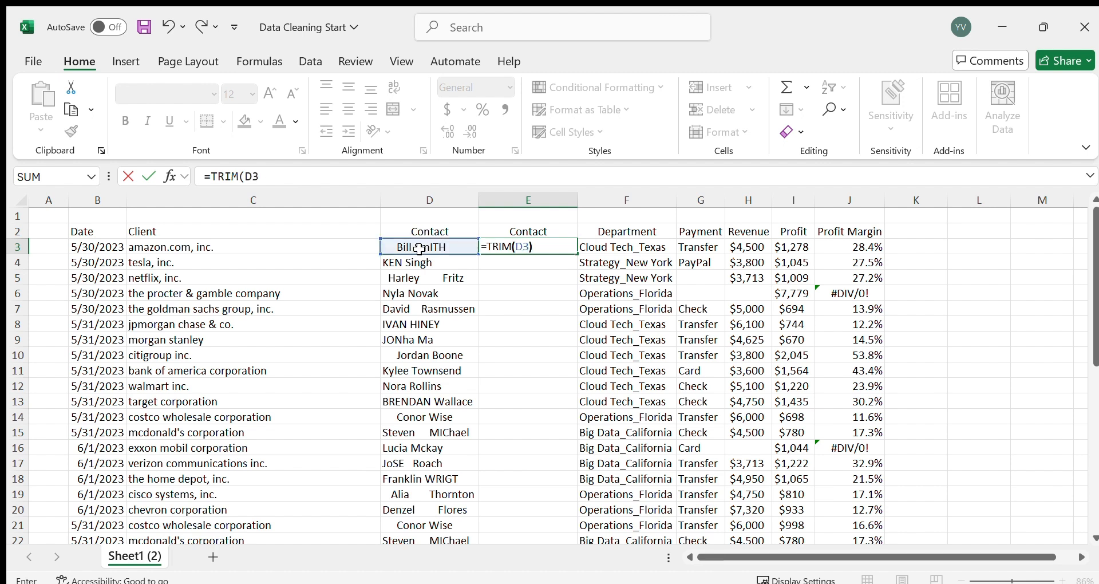
key(Return)
Replace the formula in cell E3 with =PROPER(D3) to capitalise the first contact name properly.
click(516, 245)
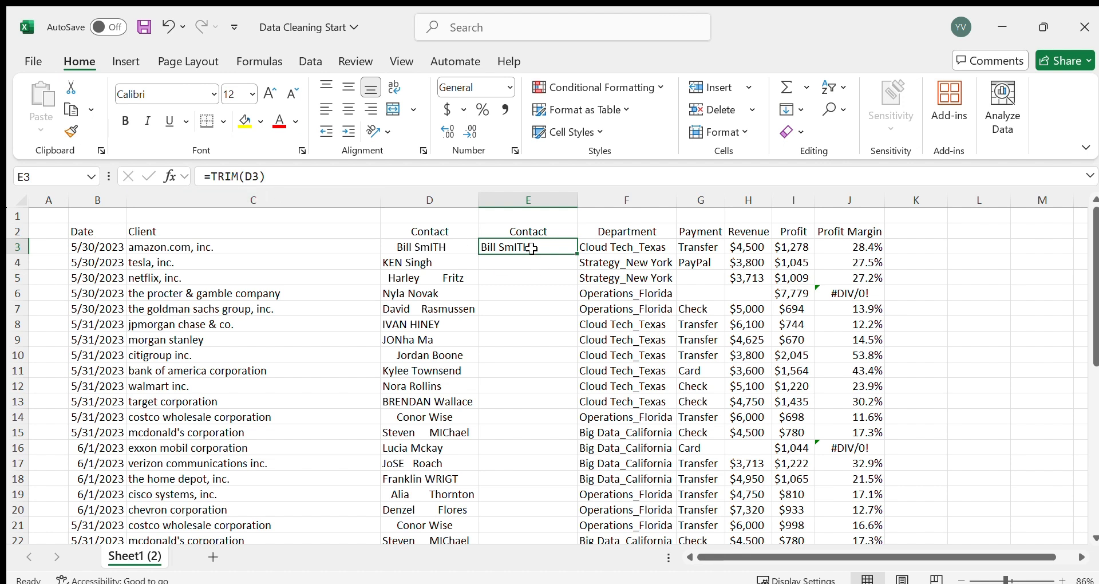
text(=prop)
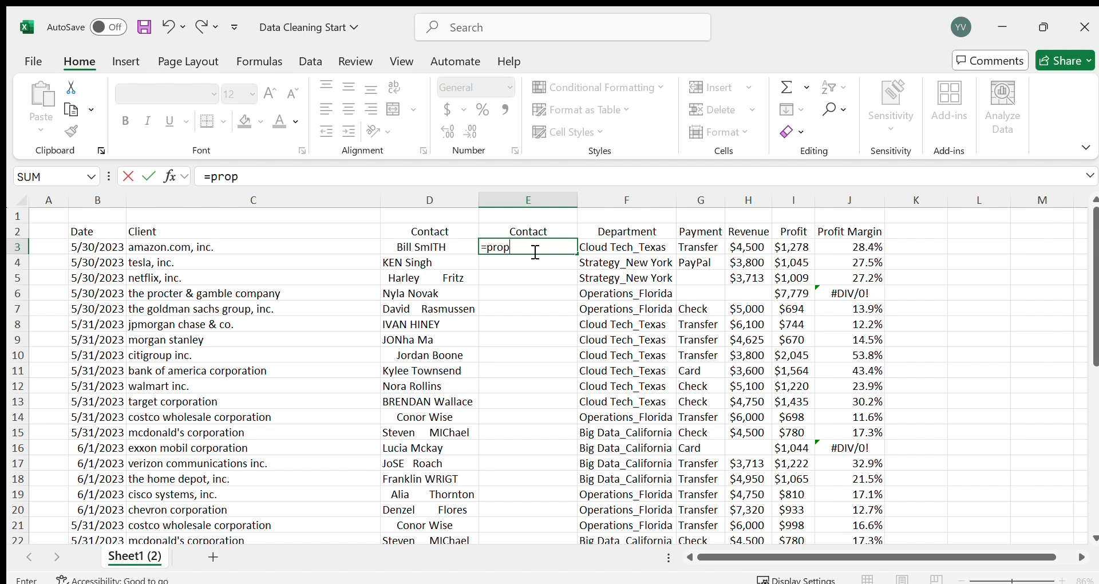
key(Tab)
text(d3)
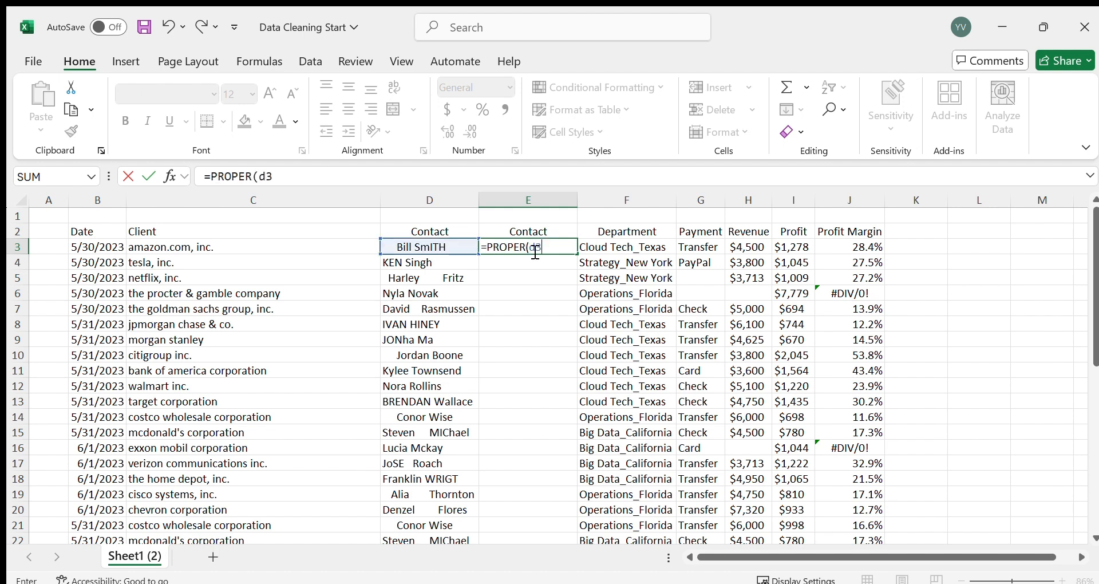
key(Return)
Wrap the formula in cell E3 in TRIM so that it reads =TRIM(PROPER(D3)).
click(501, 247)
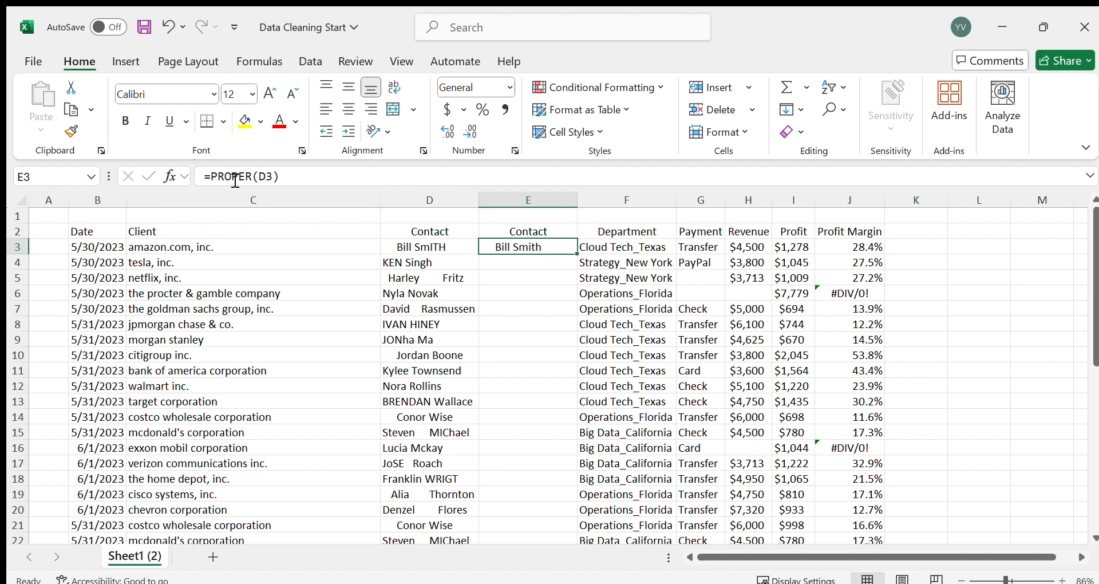
click(214, 178)
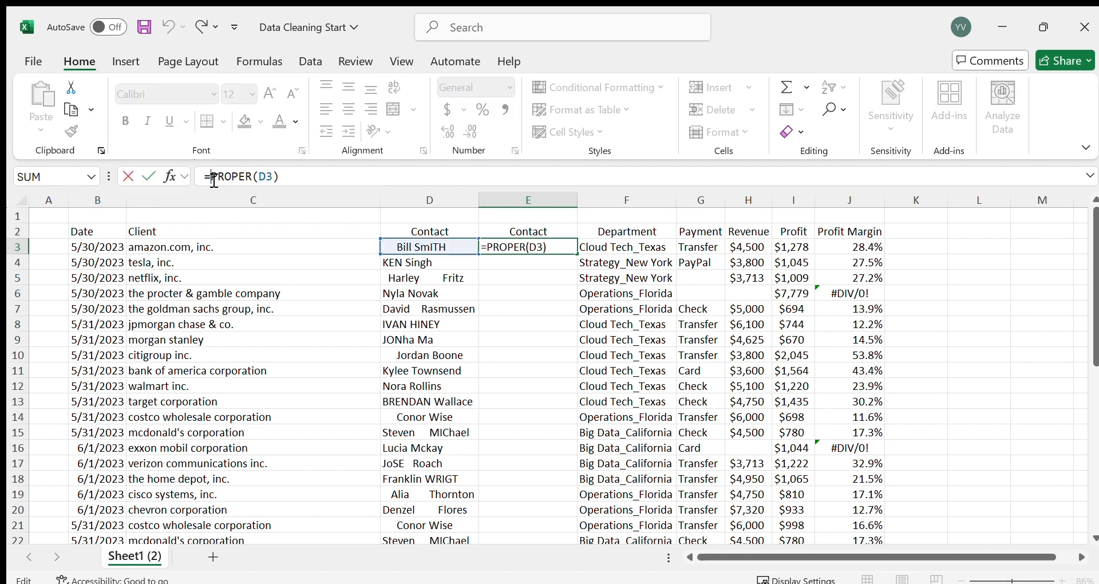
text(TRIM)
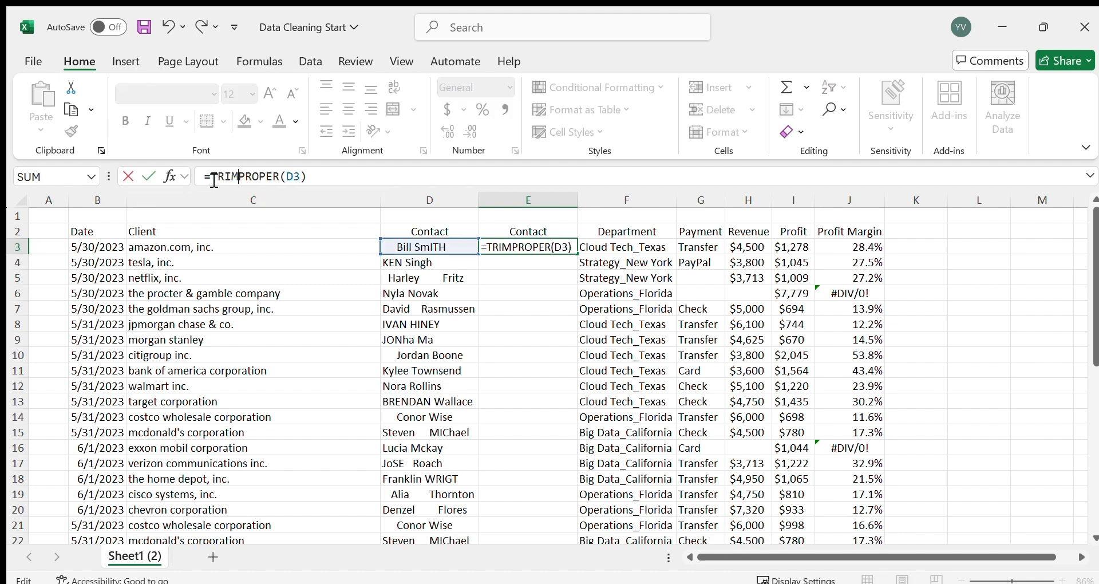
text(()
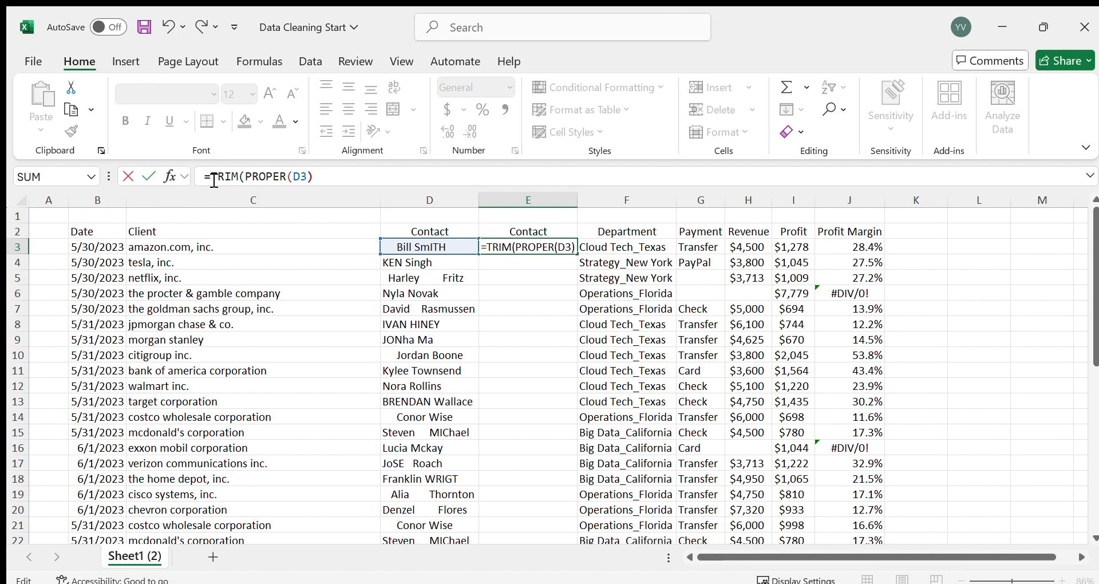
text())
key(Return)
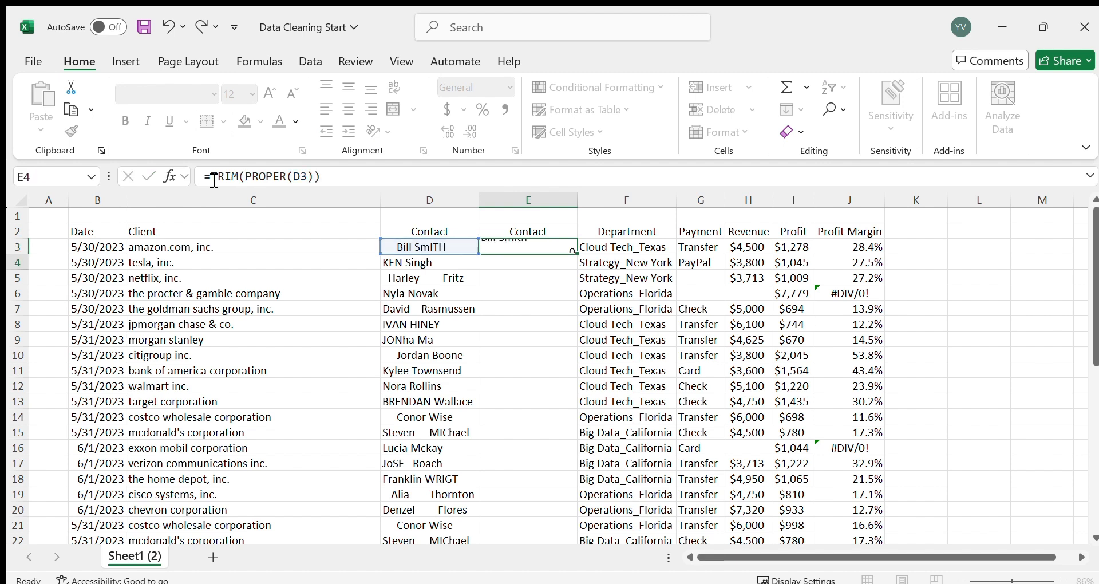
Fill the TRIM and PROPER formula from E3 down to the last data row and review the cleaned contact names.
click(515, 247)
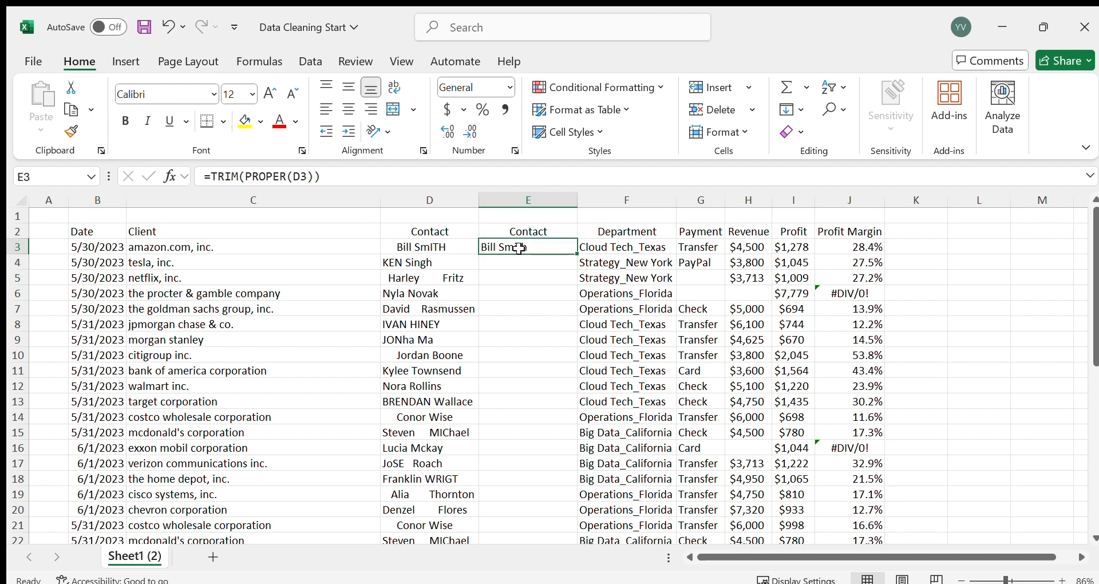
double_click(577, 255)
scroll(527, 366, down, 3)
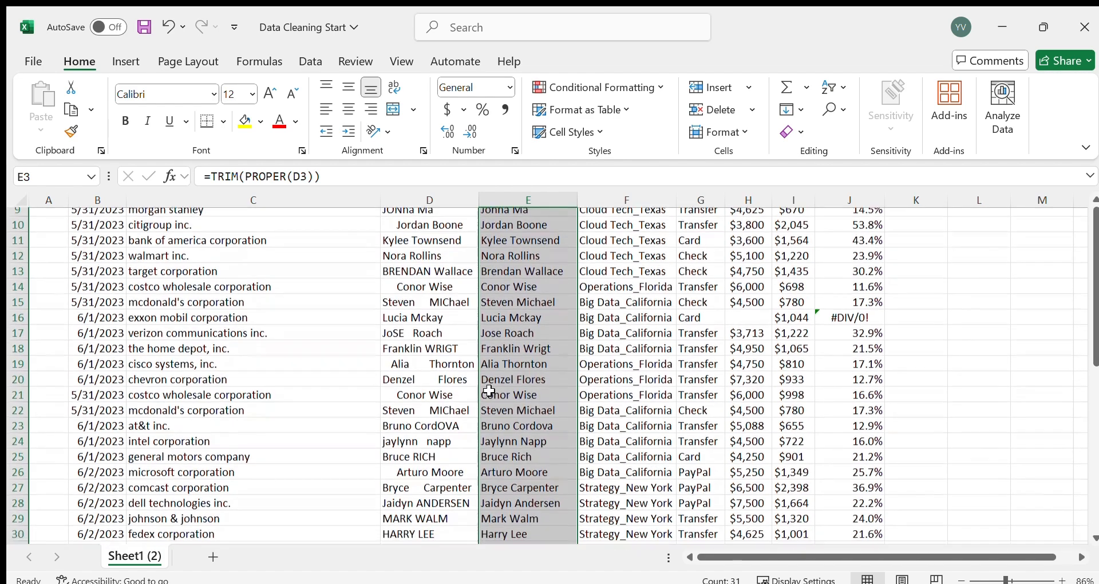
scroll(515, 440, down, 3)
scroll(528, 440, up, 1)
scroll(528, 439, up, 4)
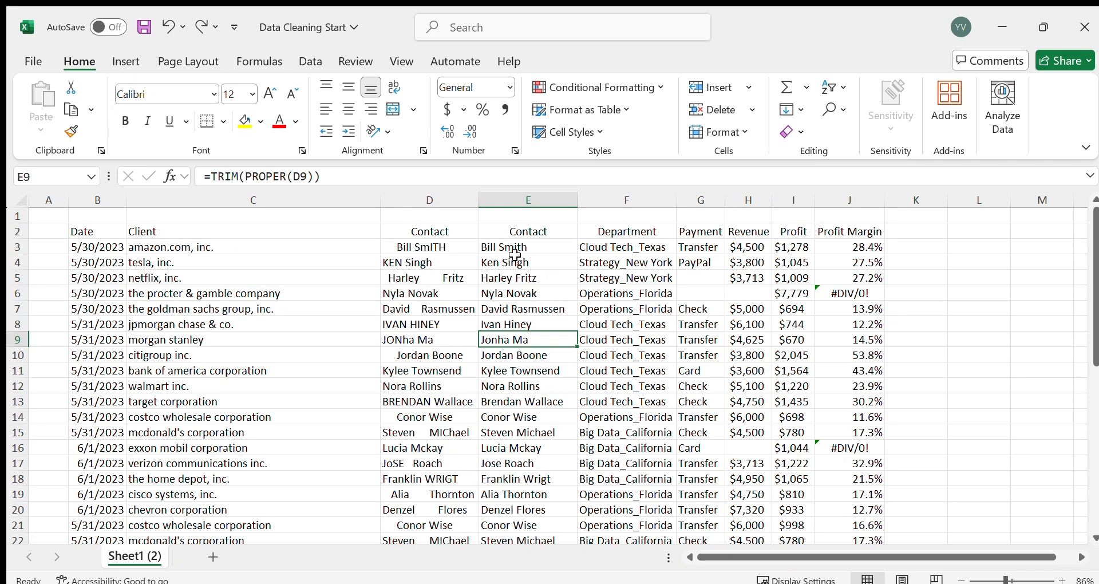
Copy the cleaned contact names column E and paste it over itself as values only to replace the formulas.
click(522, 308)
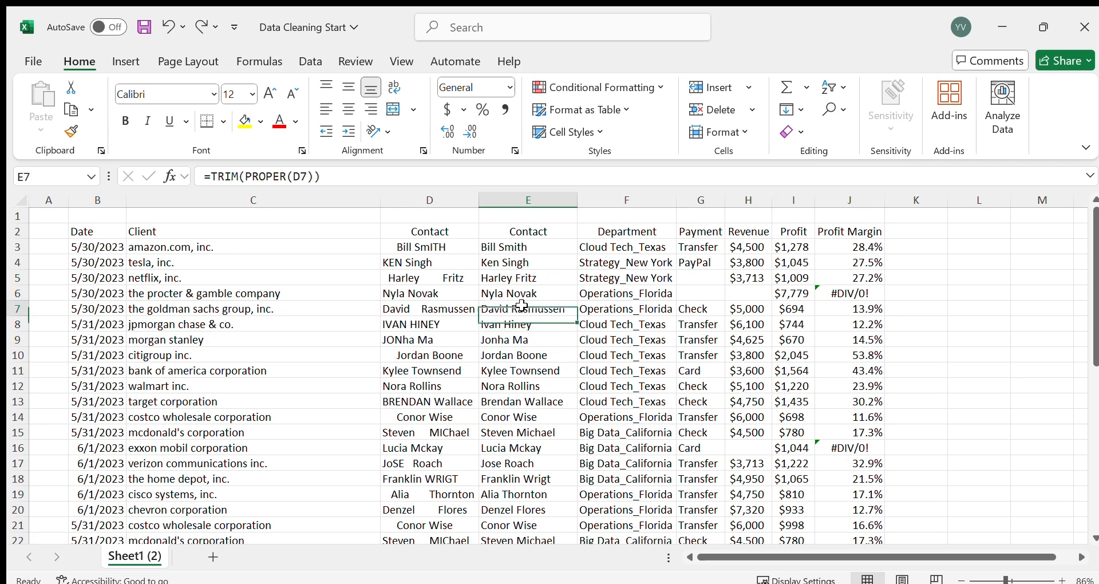
click(537, 213)
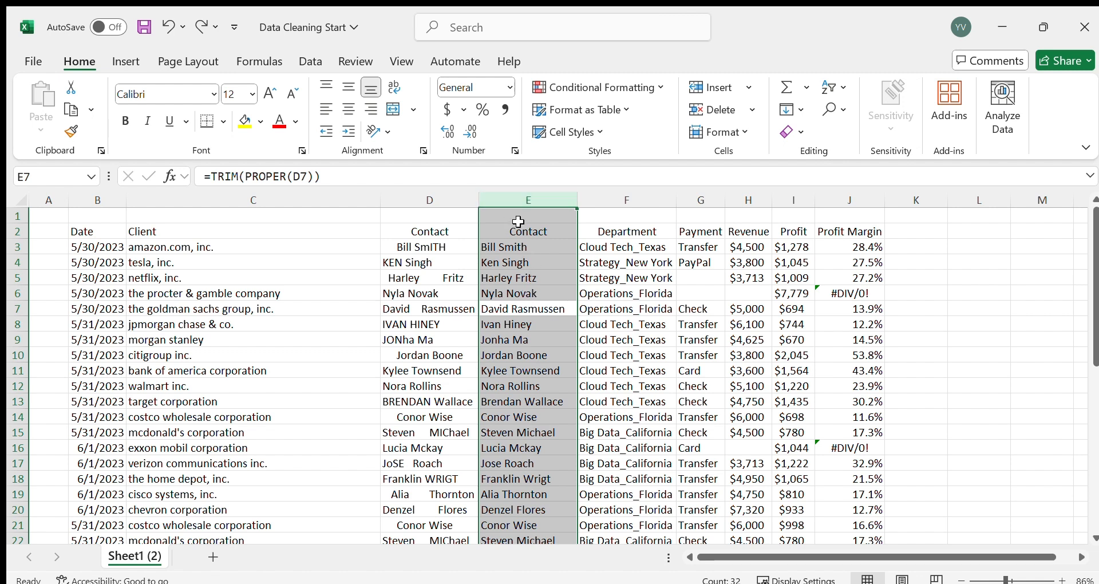
key(ctrl+c)
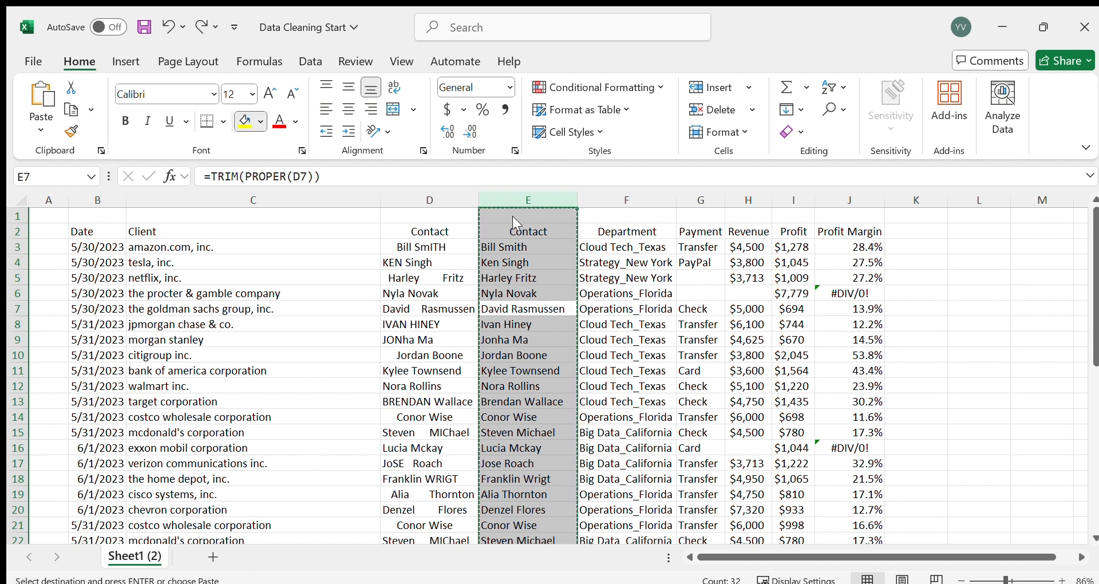
click(33, 116)
click(36, 262)
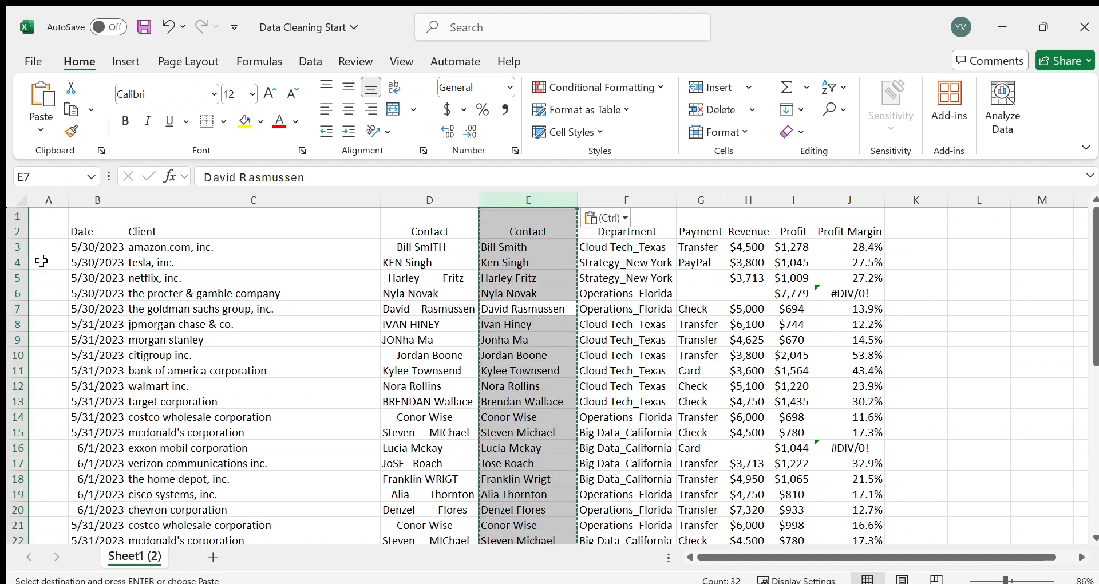
click(38, 125)
click(31, 253)
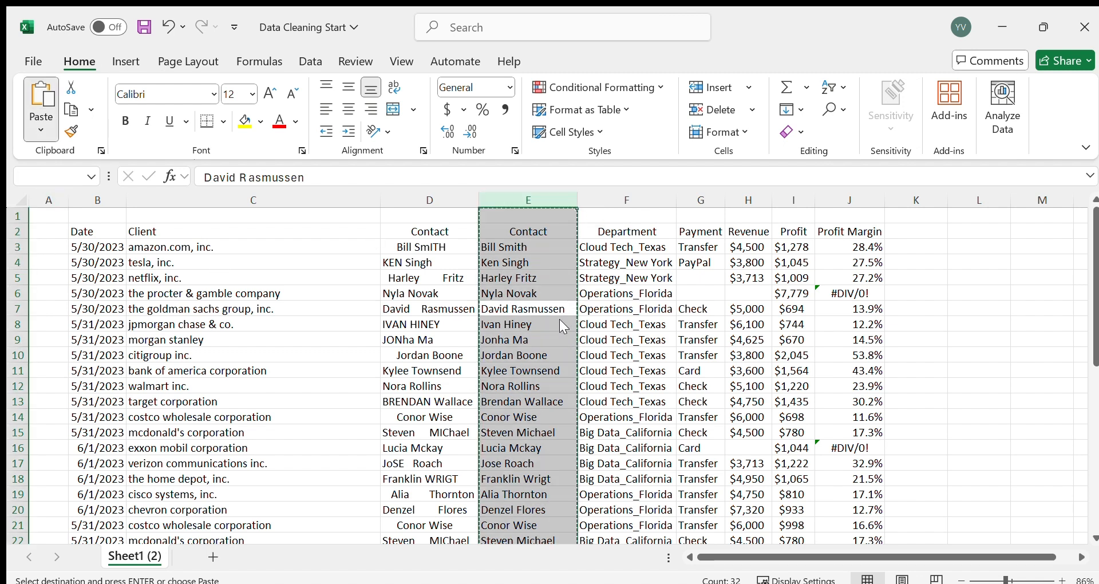
Check several cells in column E for plain values instead of formulas.
click(506, 264)
click(506, 354)
click(506, 401)
click(506, 309)
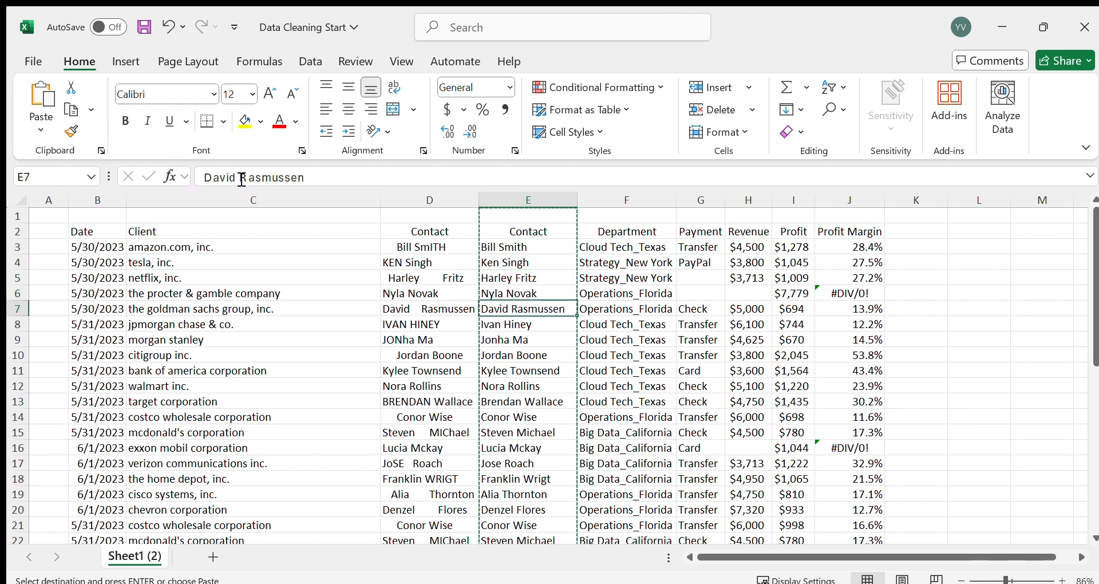
click(522, 289)
click(521, 278)
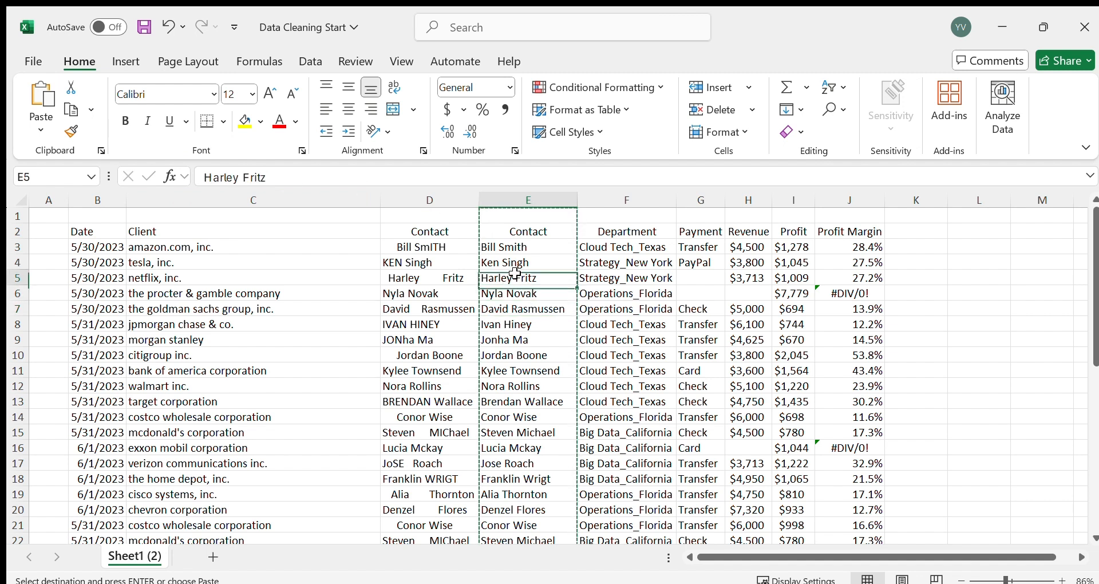
click(522, 432)
Delete the original uncleaned Contact column D and look over the cleaned names that take its place.
click(450, 262)
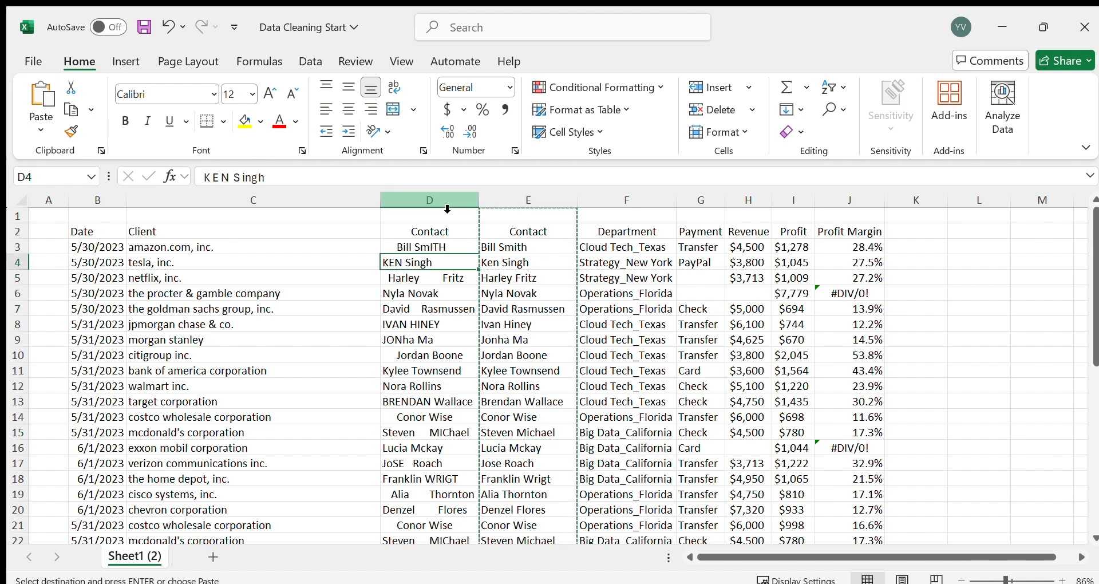
click(448, 202)
key(Escape)
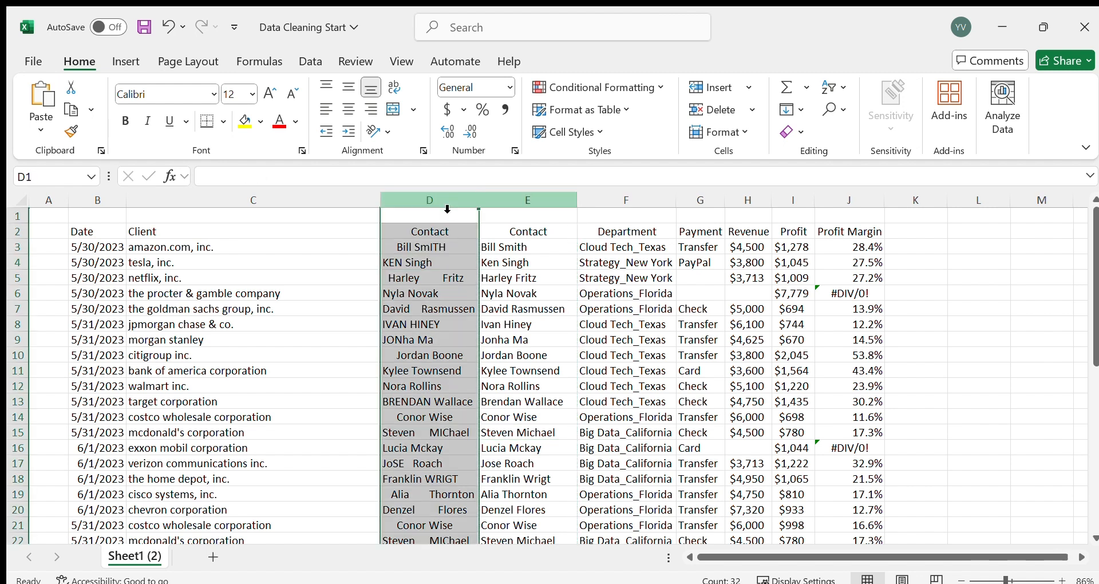
key(ctrl+minus)
click(404, 338)
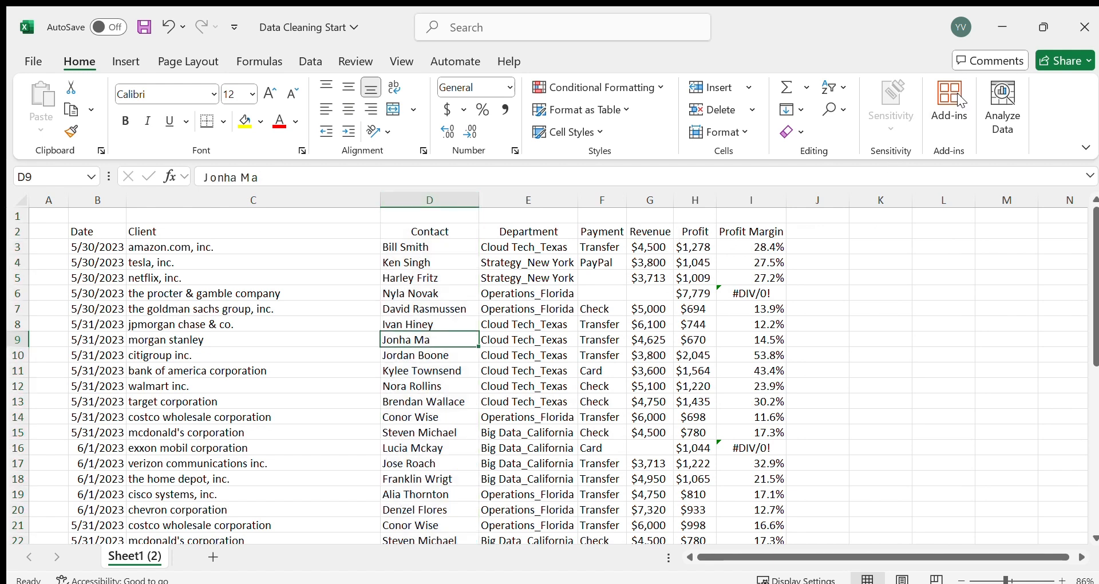
drag(424, 314, 412, 495)
click(412, 495)
click(404, 340)
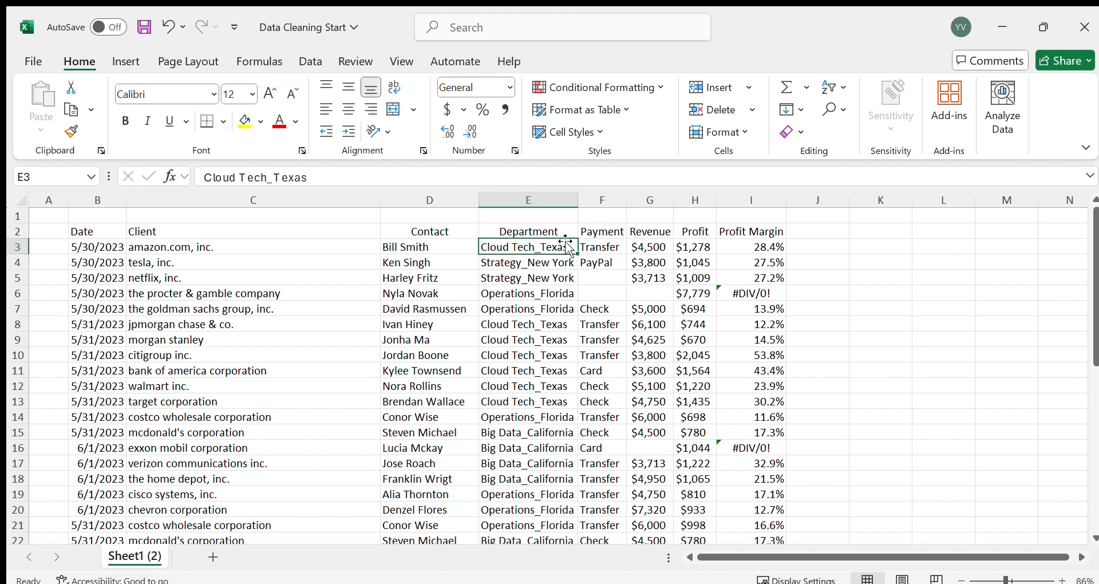
Insert a blank column before Payment and enter the header Region in cell F2.
click(596, 204)
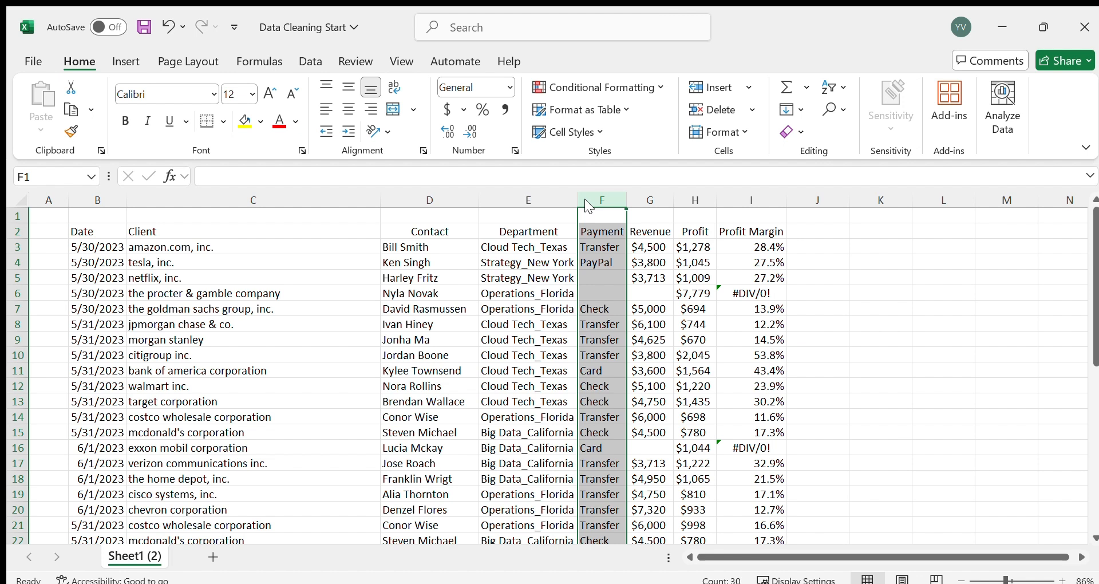
key(ctrl+shift+plus)
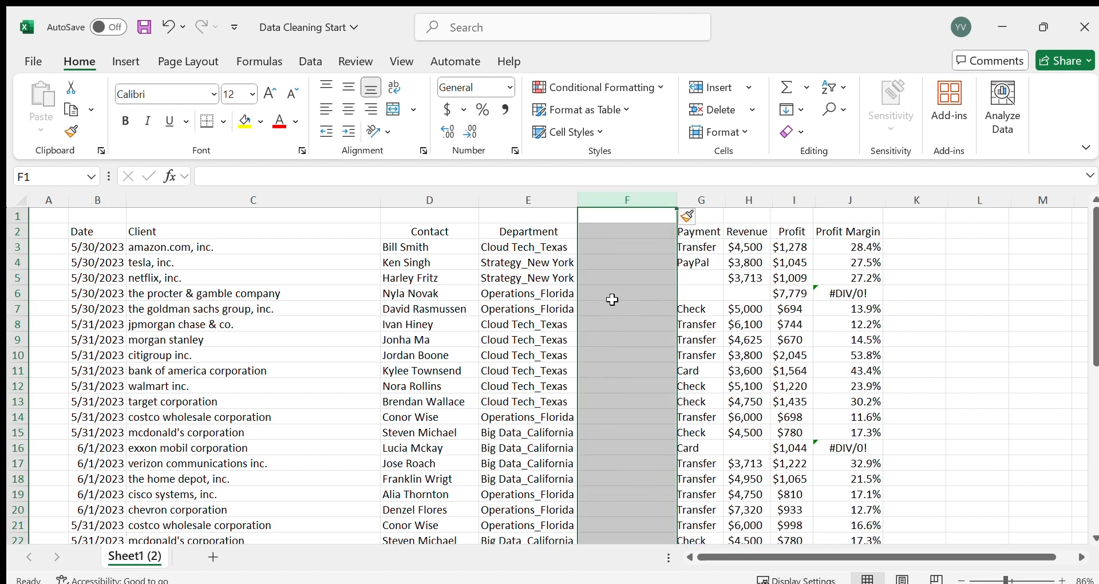
click(625, 246)
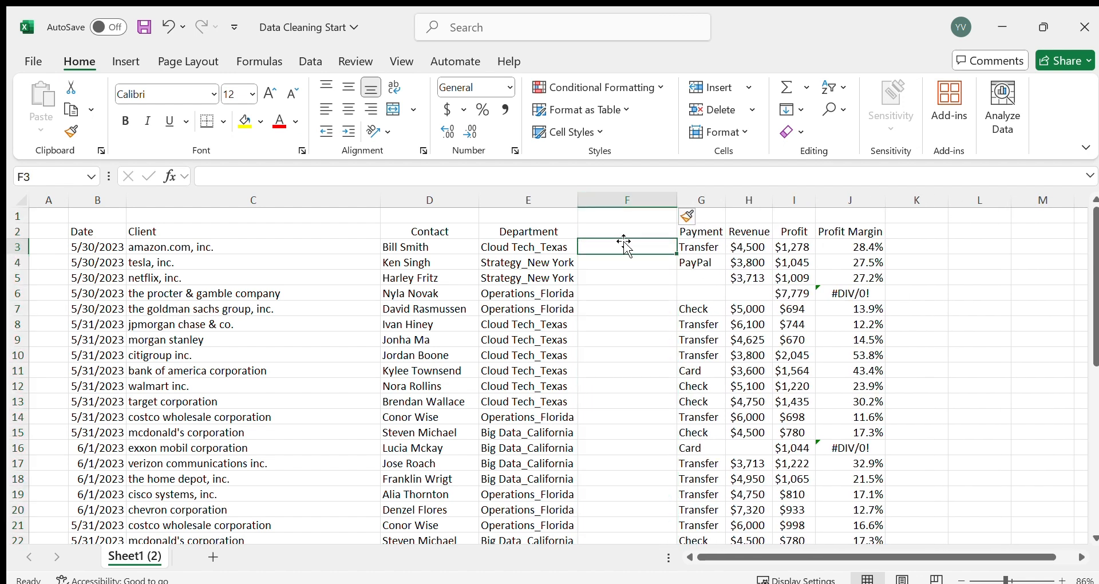
click(617, 232)
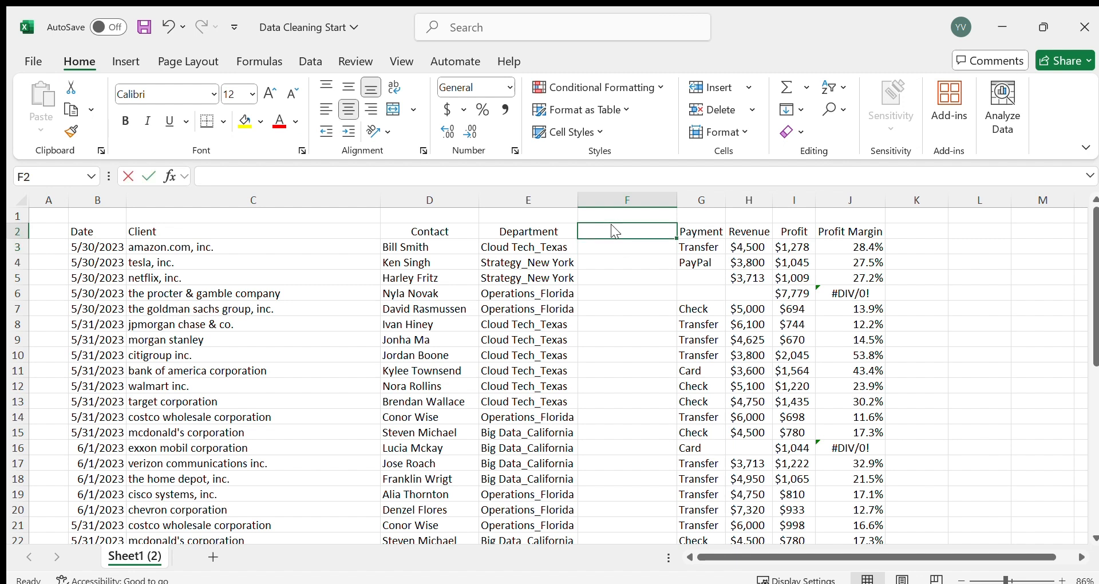
text(reRegion)
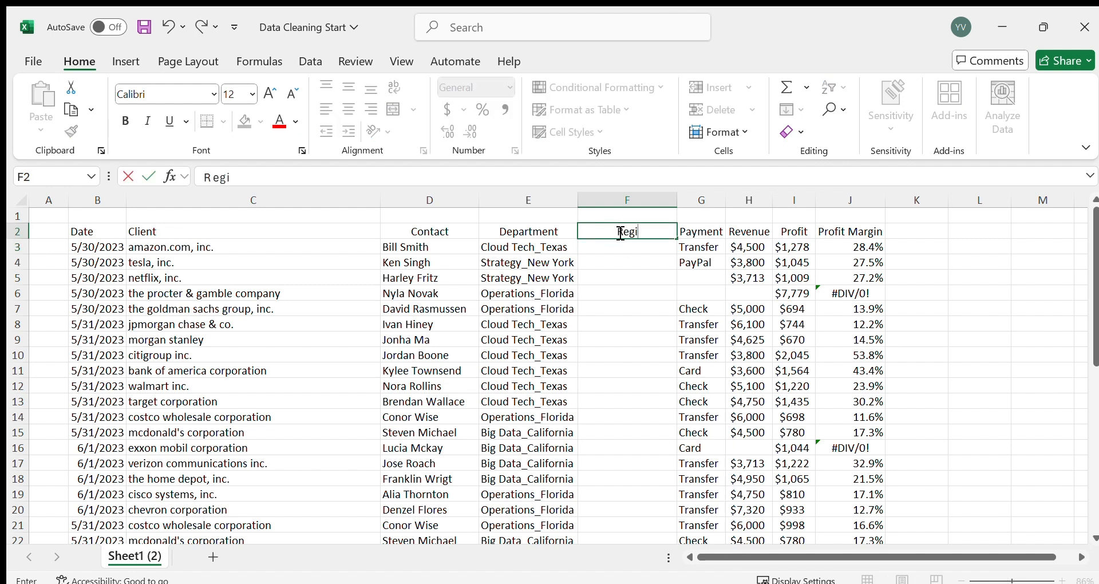
click(612, 248)
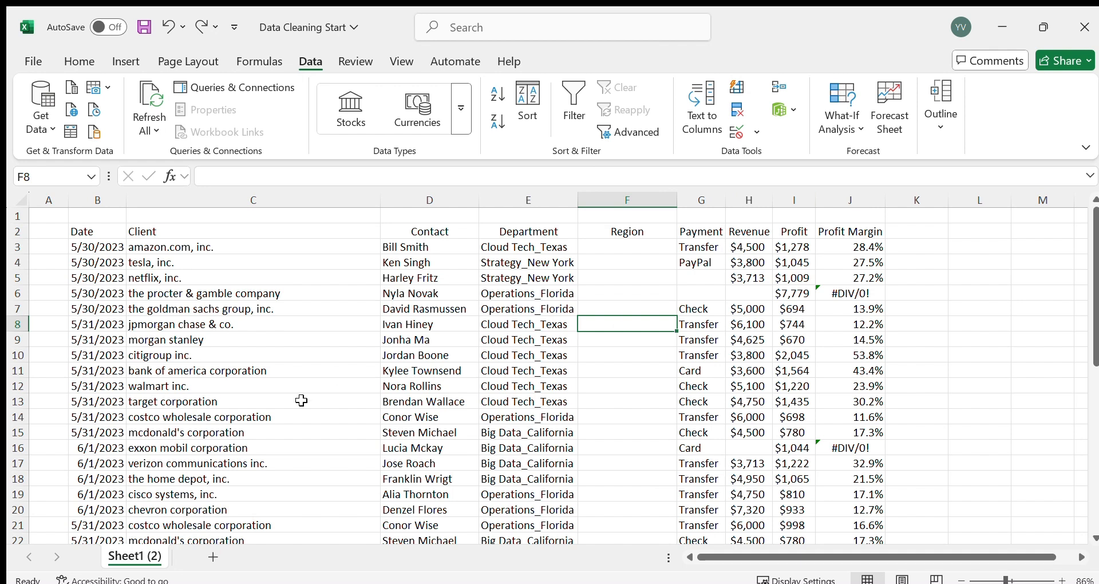
Split the Department entries from E3 down at the underscore into the Department and Region columns using Text to Columns.
click(547, 248)
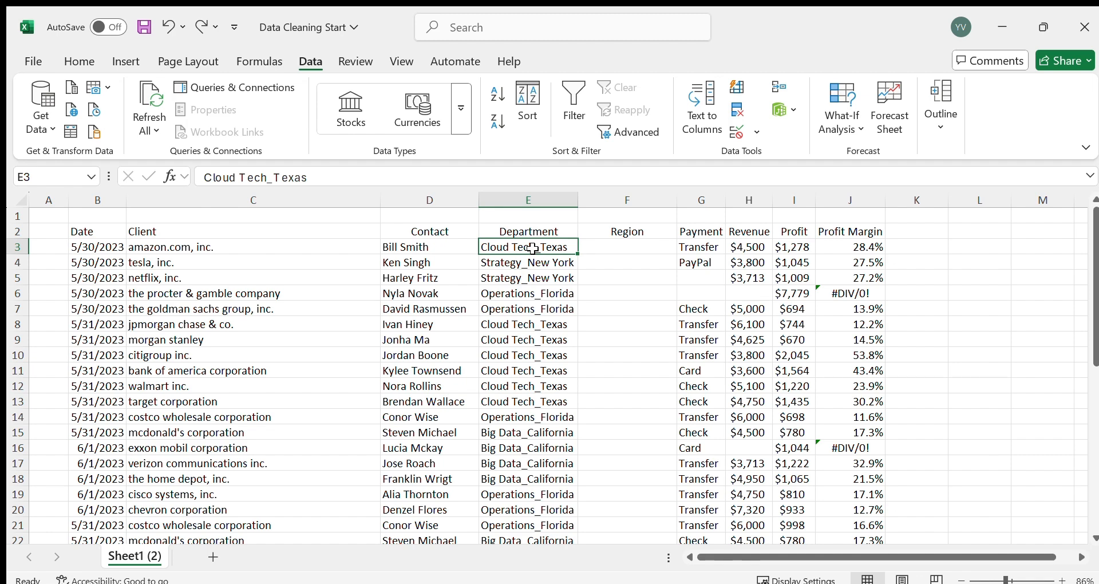
key(ctrl+shift+Down)
scroll(532, 248, up, 4)
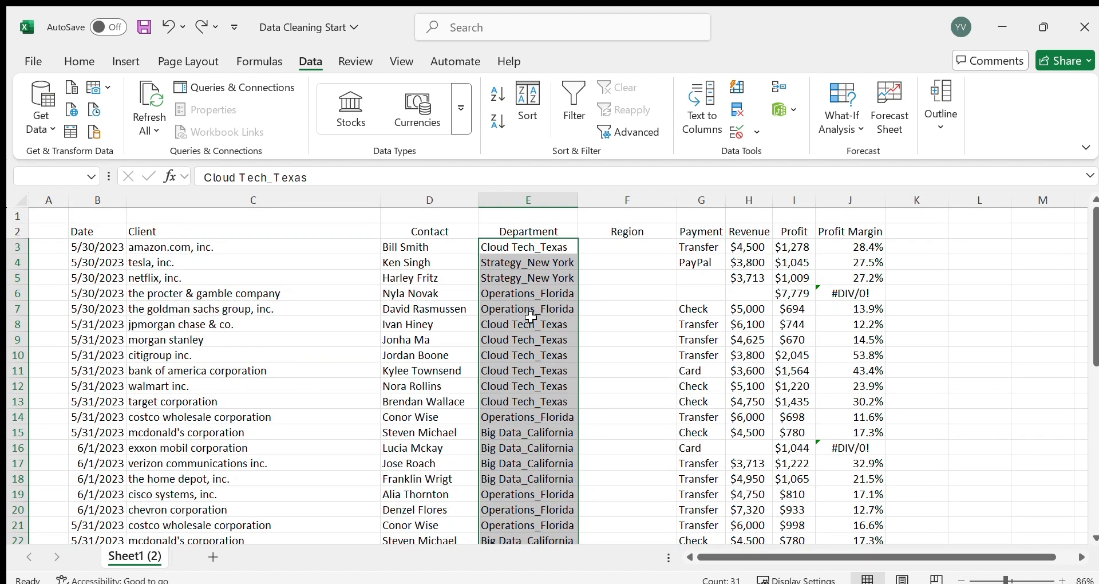
click(703, 113)
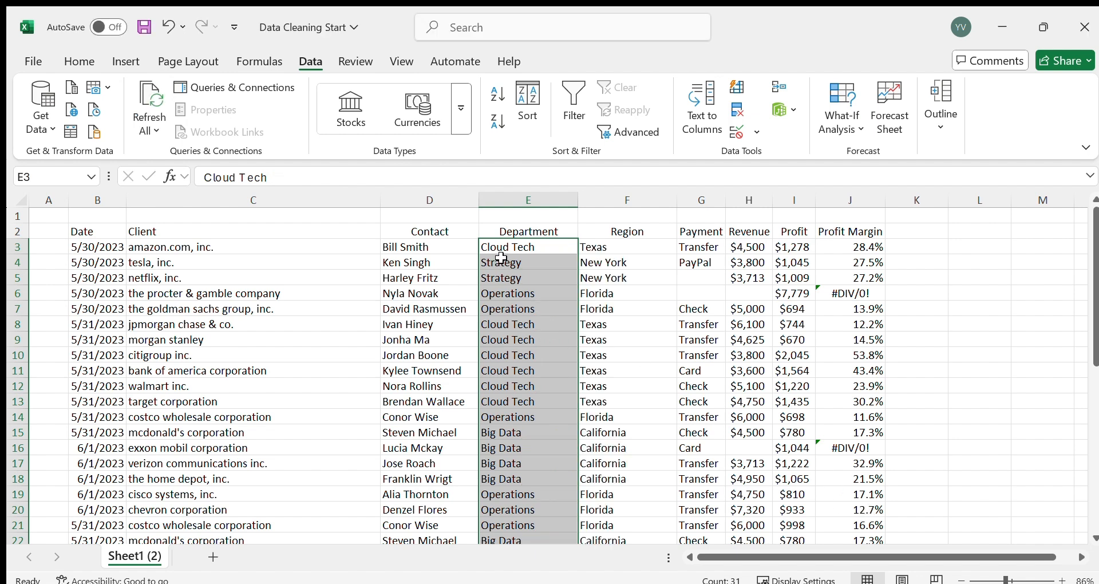
click(519, 289)
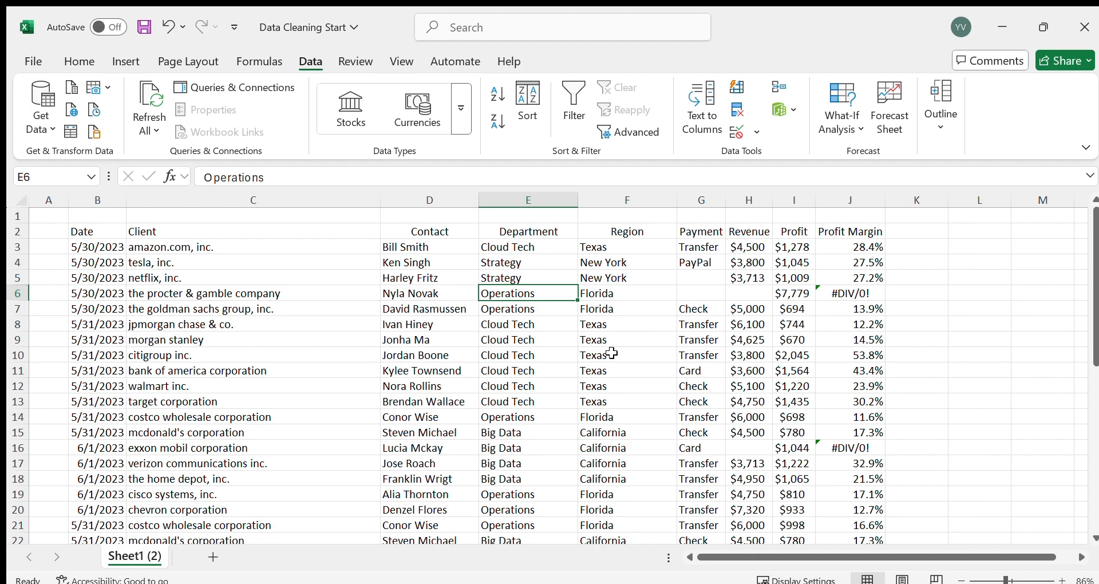
scroll(555, 325, down, 5)
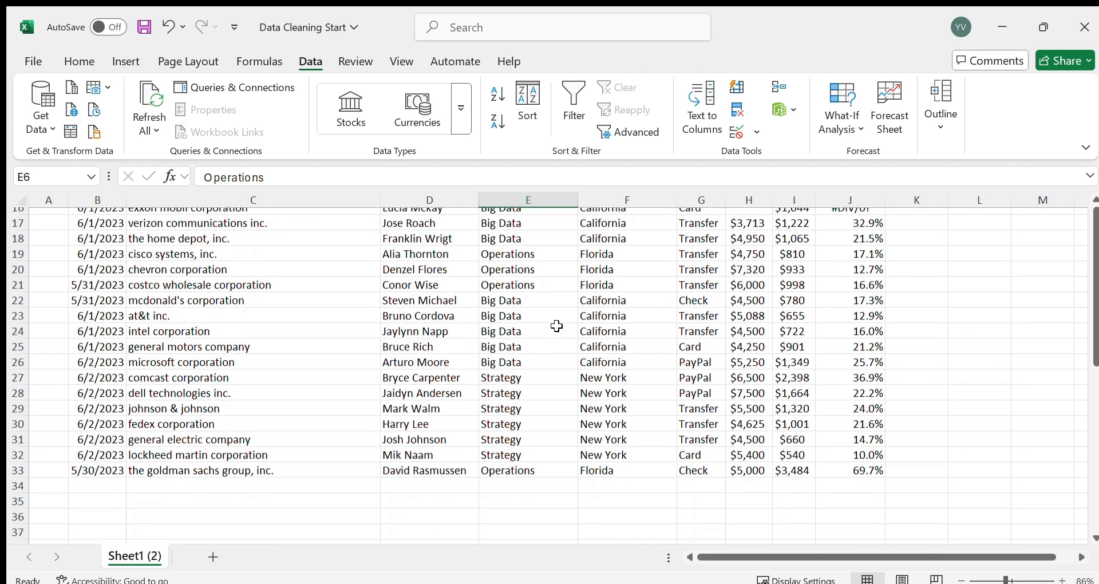
scroll(542, 382, up, 5)
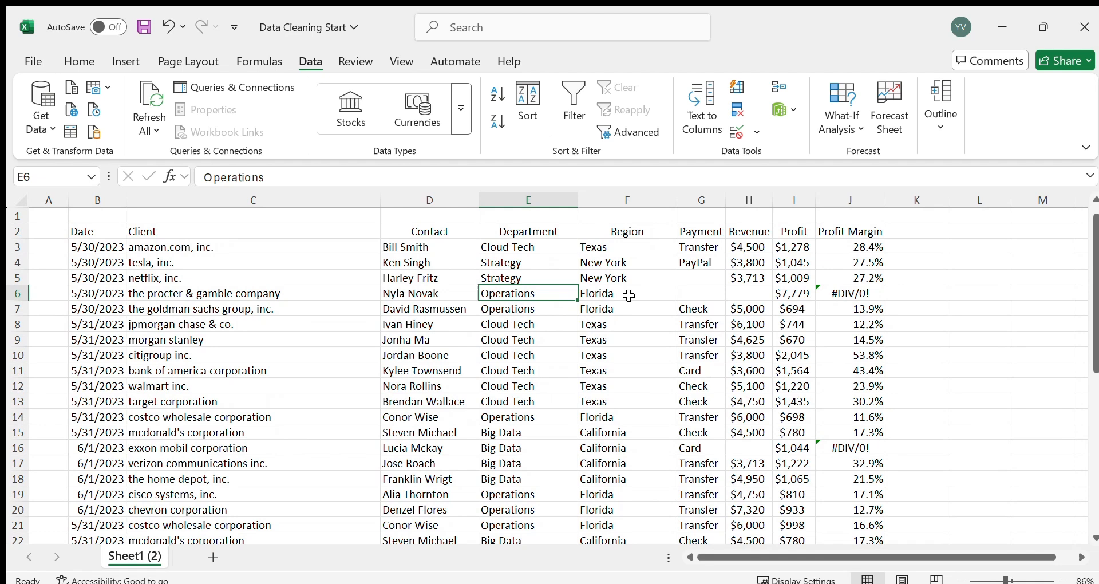
key(Right)
key(Down)
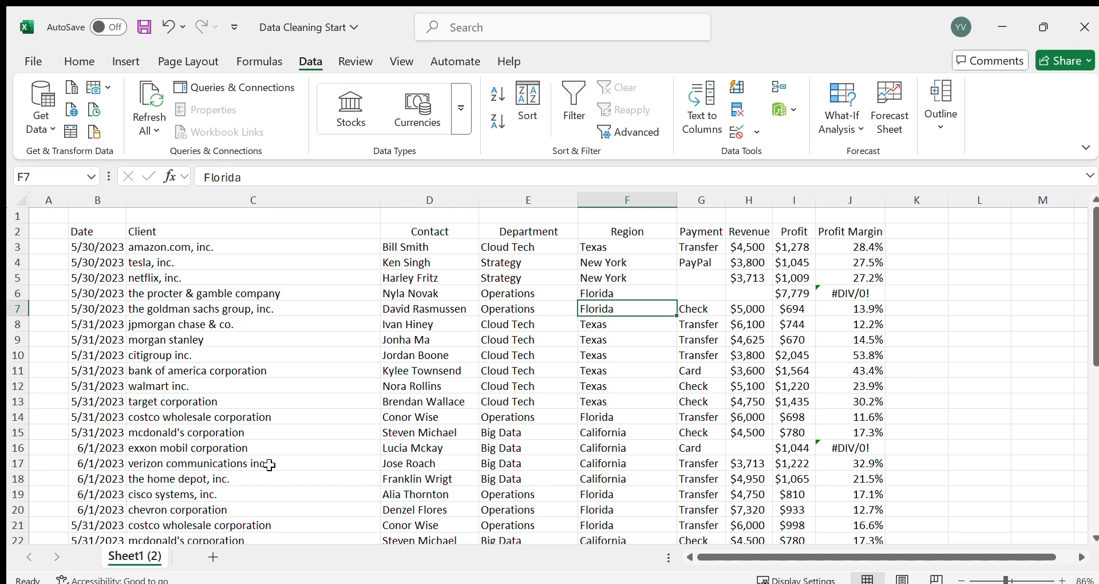
Remove the duplicate rows from the whole data table and review the remaining records.
scroll(520, 405, down, 2)
scroll(525, 405, up, 2)
key(ctrl+a)
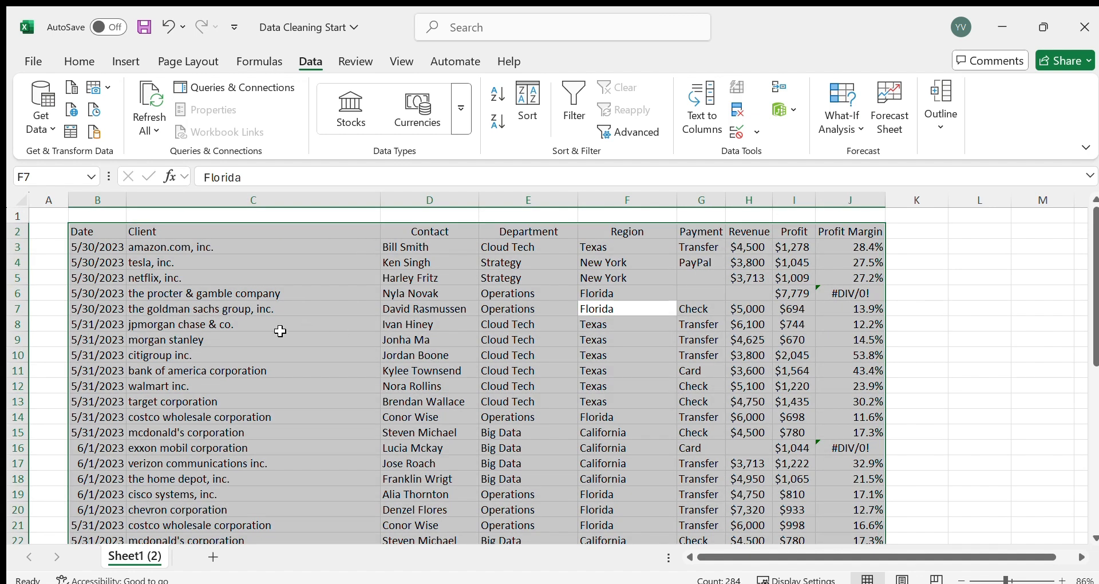
scroll(462, 387, down, 5)
scroll(463, 387, up, 5)
click(737, 112)
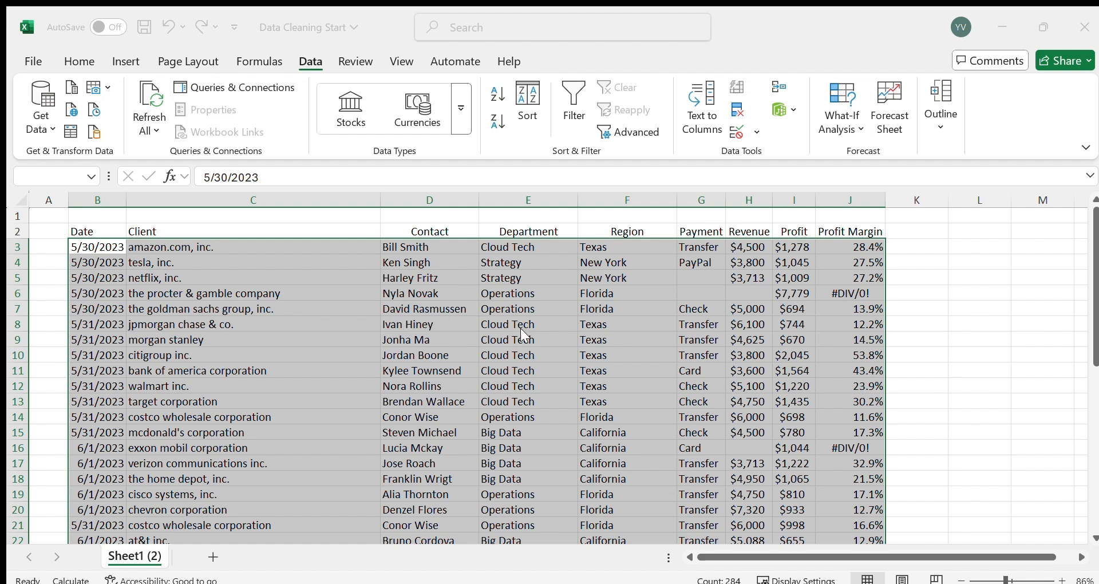
click(563, 352)
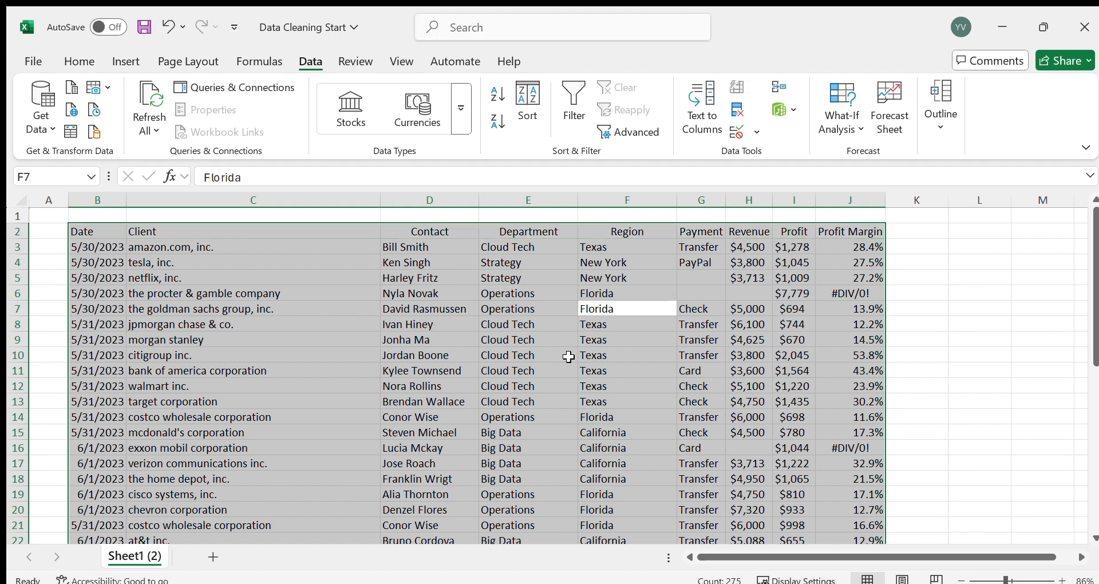
click(622, 325)
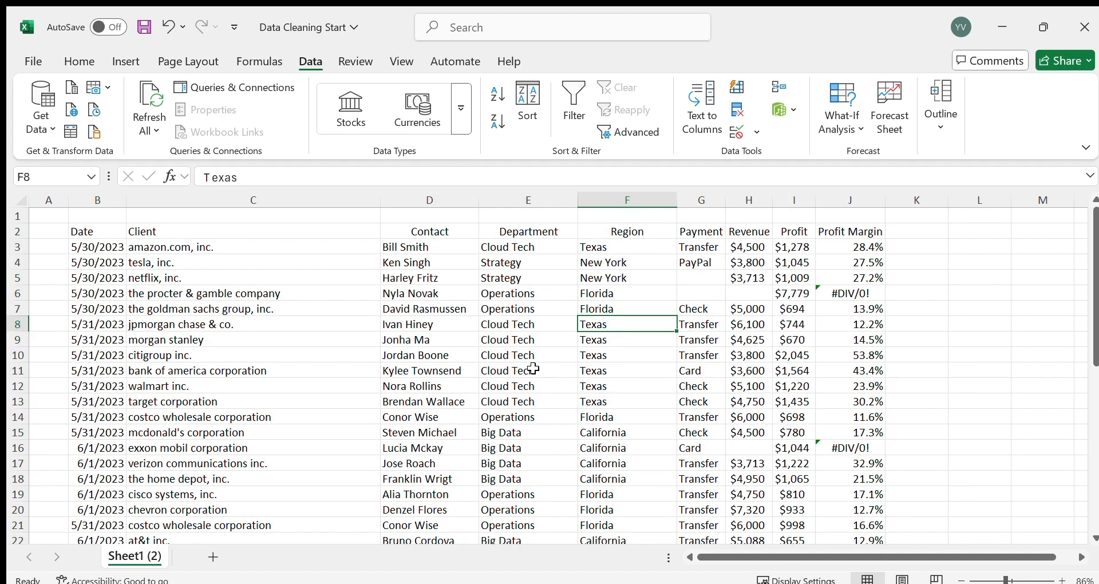
scroll(532, 372, down, 3)
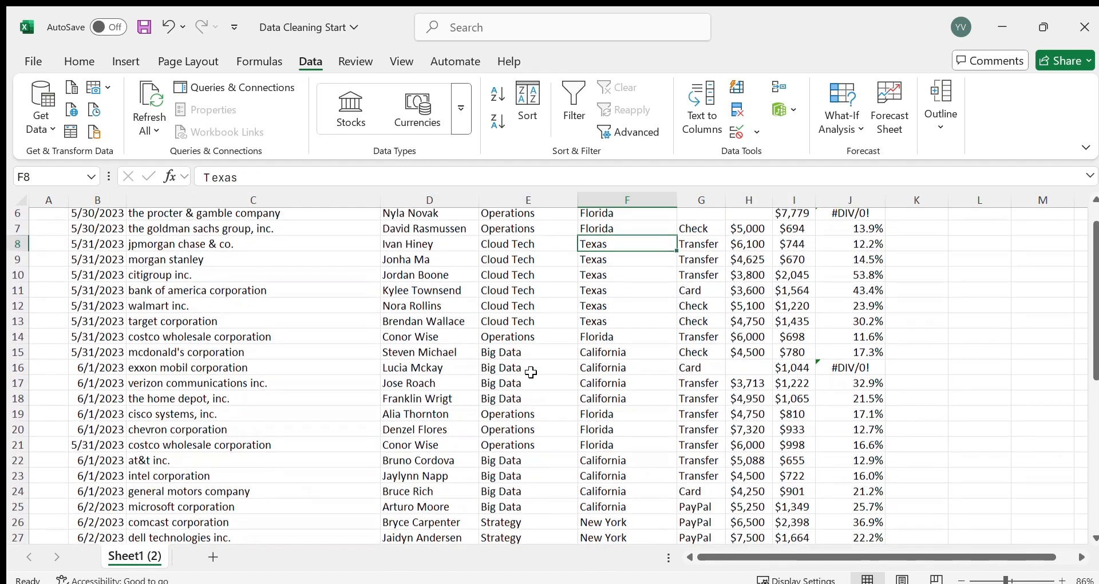
scroll(531, 372, down, 3)
scroll(528, 368, up, 6)
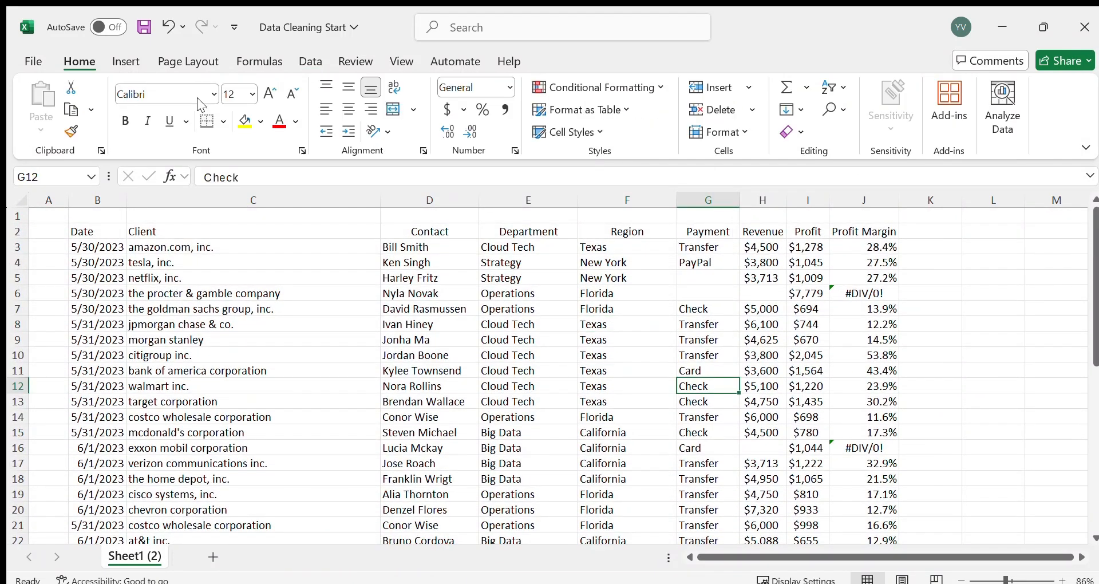
Select all blank cells in the data table using Go To Special and fill them with NA.
click(701, 279)
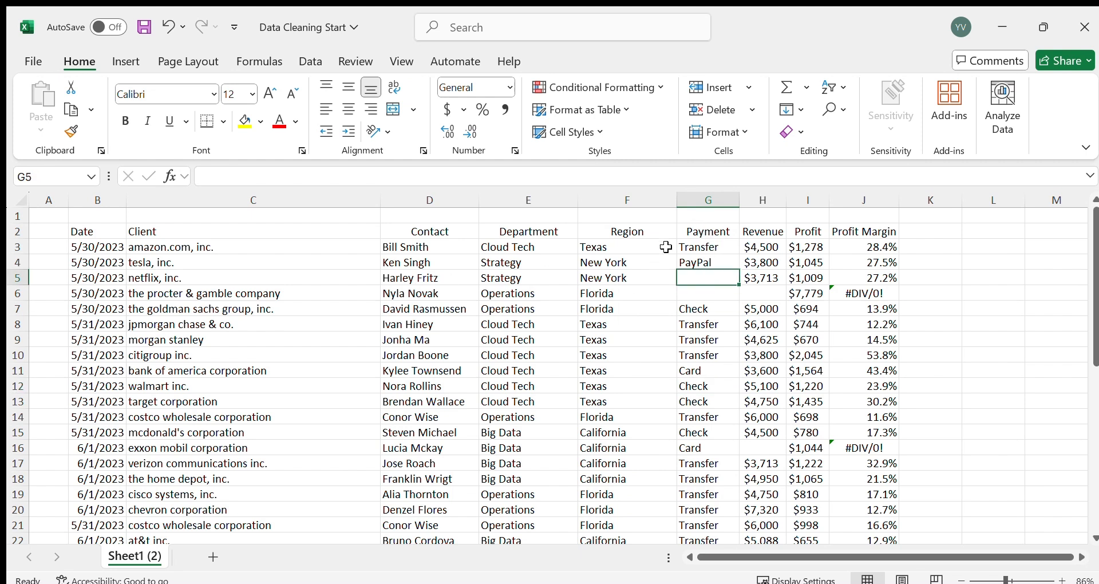
click(704, 291)
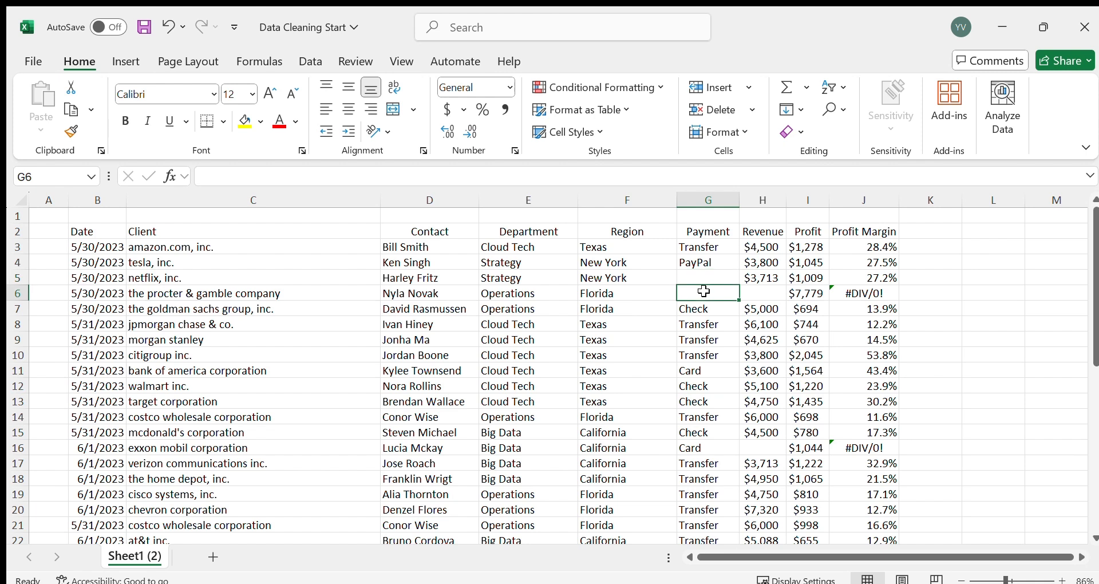
click(767, 297)
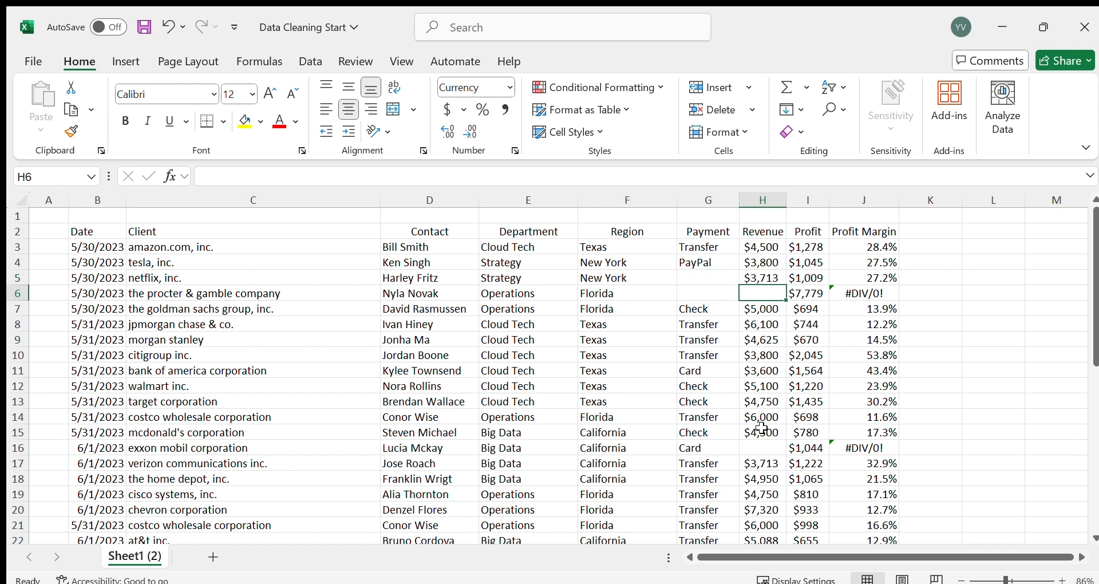
click(718, 288)
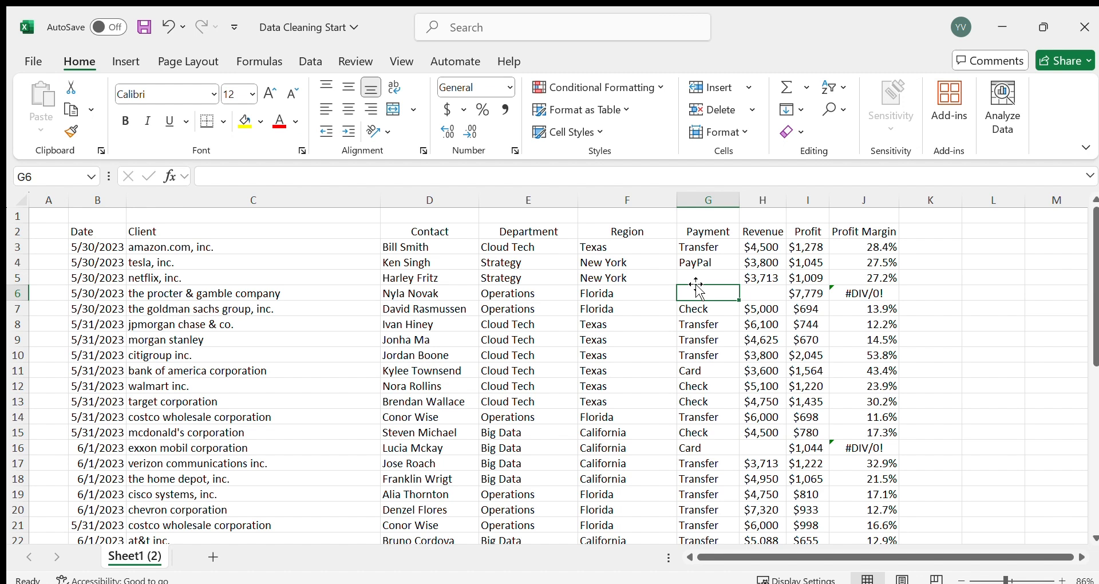
key(ctrl+a)
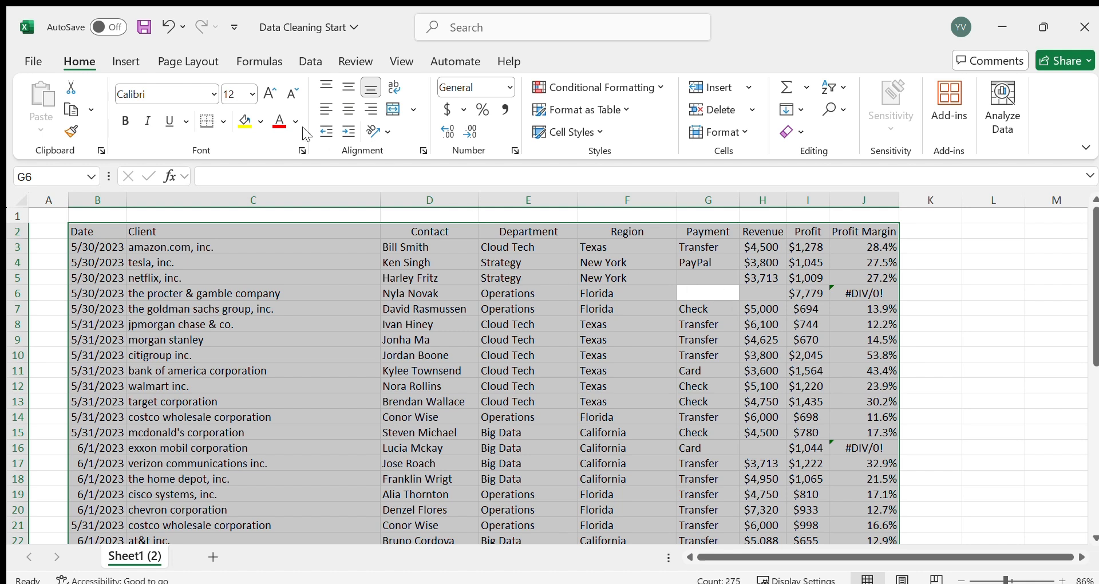
click(842, 111)
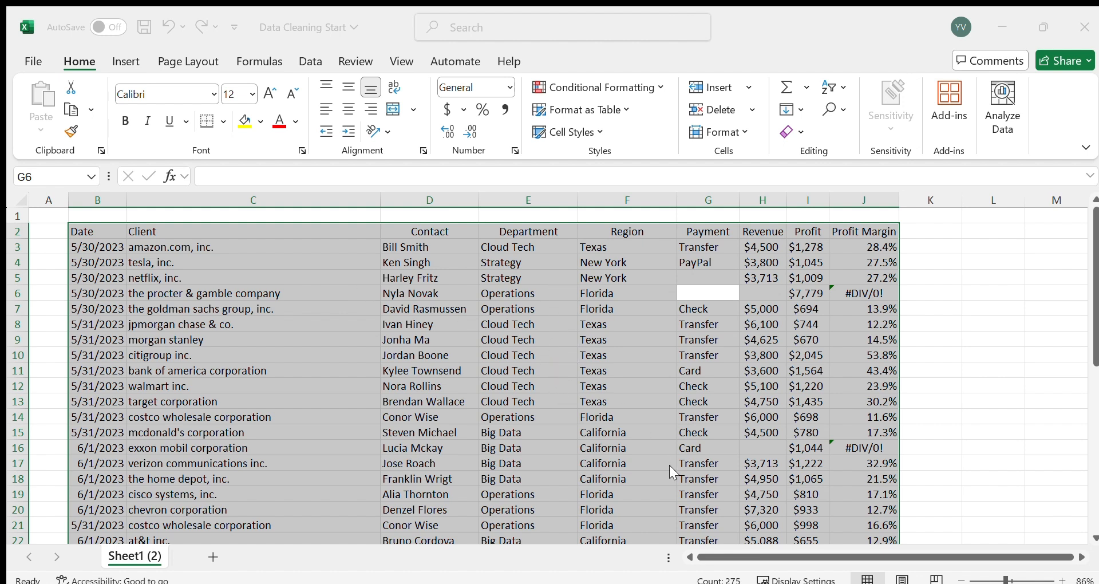
key(Return)
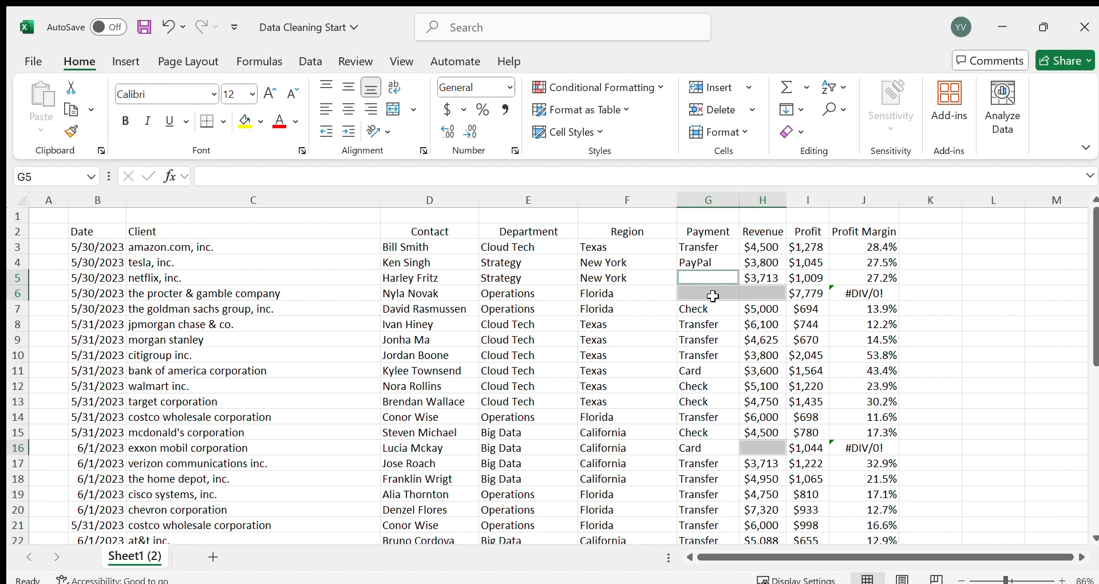
click(236, 180)
text(NA)
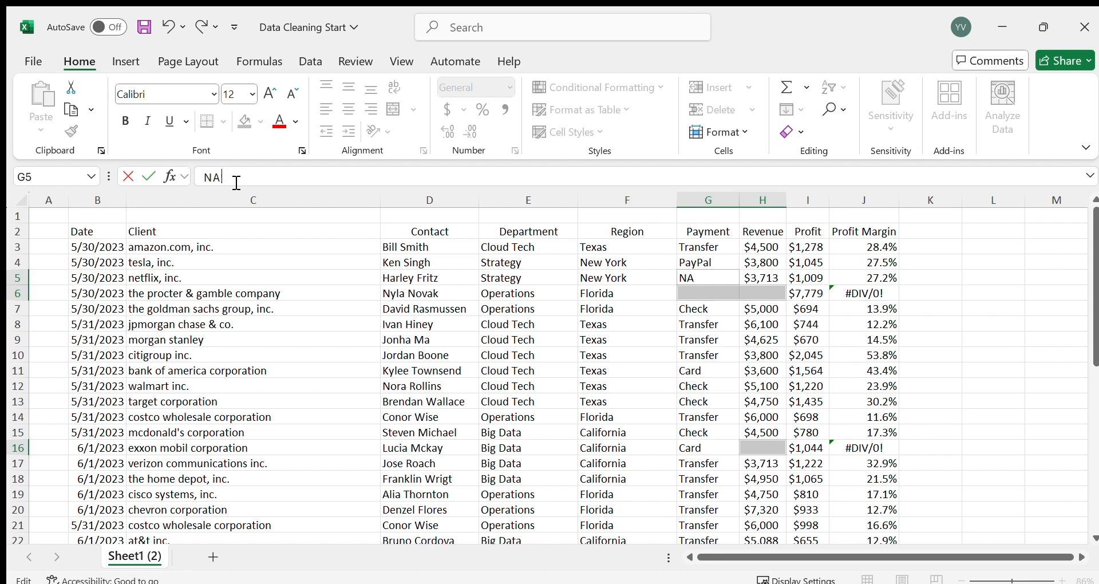
key(ctrl+Return)
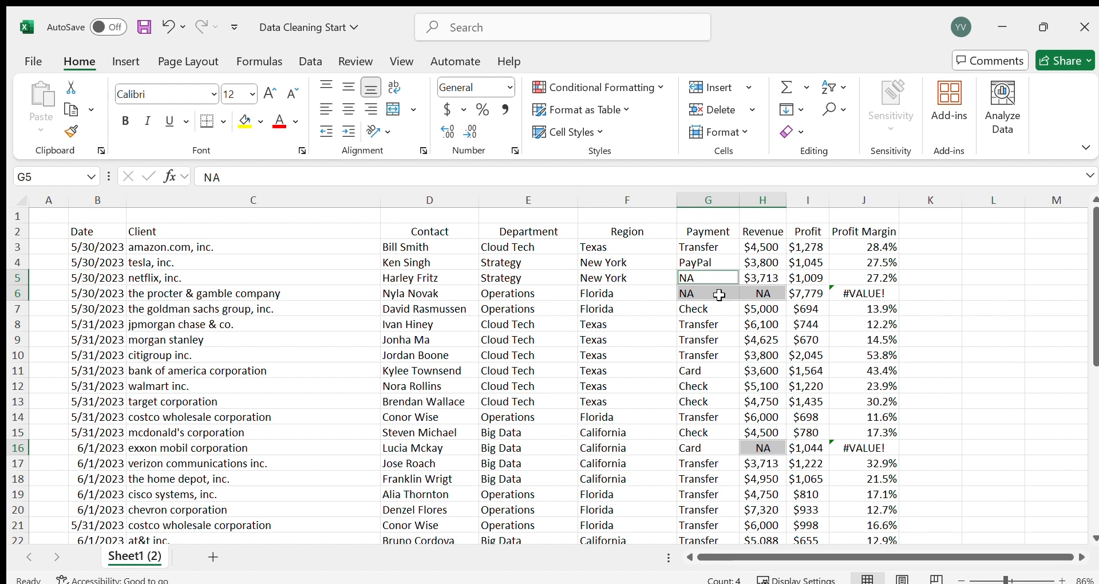
Examine the Profit Margin formulas in J6 and J16 and the Revenue cells H6 and H16 they depend on.
click(767, 452)
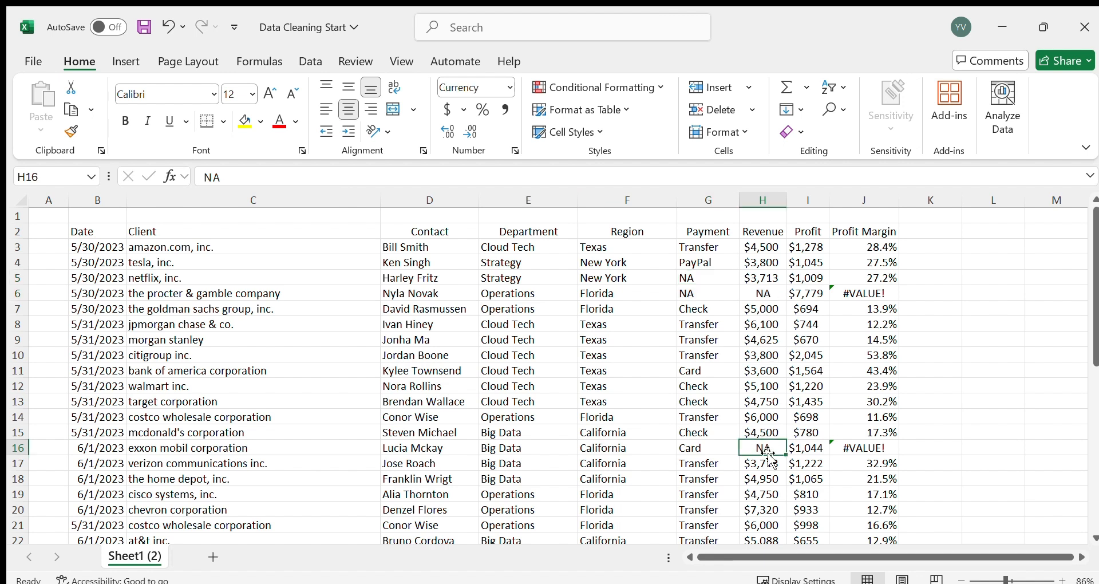
key(ctrl+z)
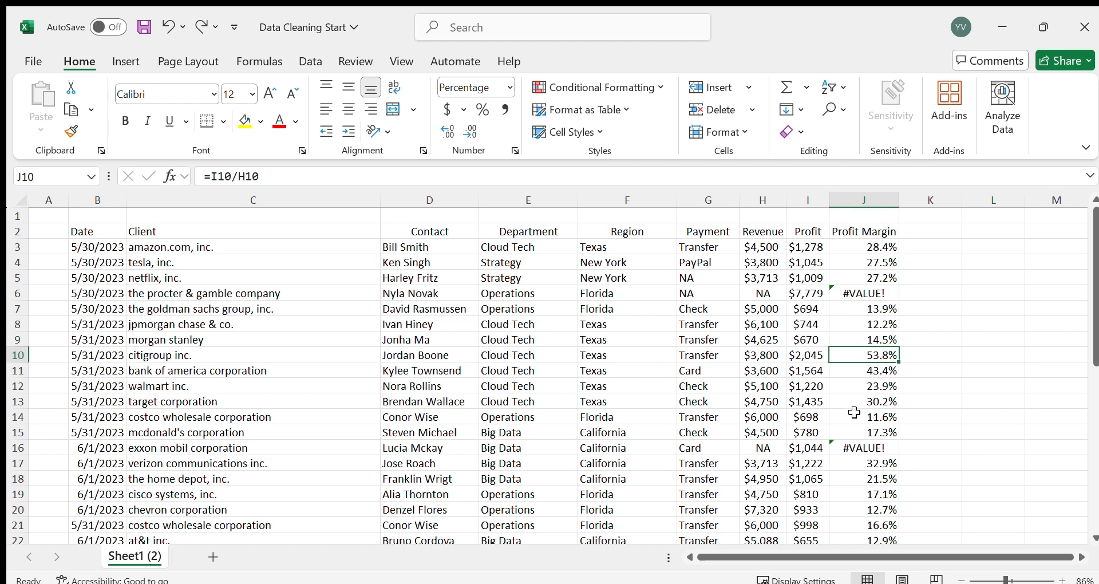
click(853, 231)
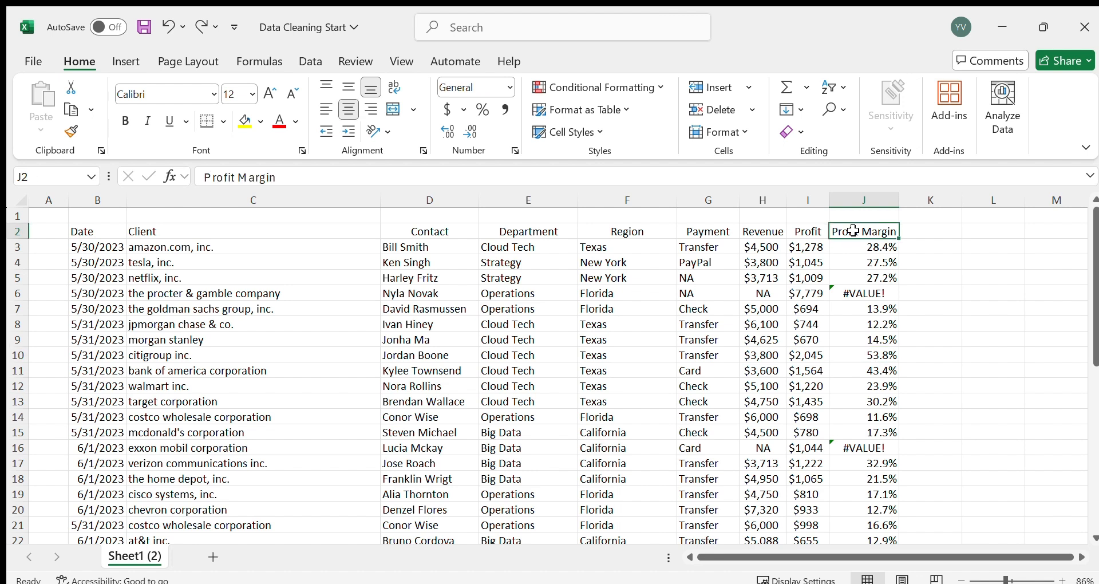
click(864, 295)
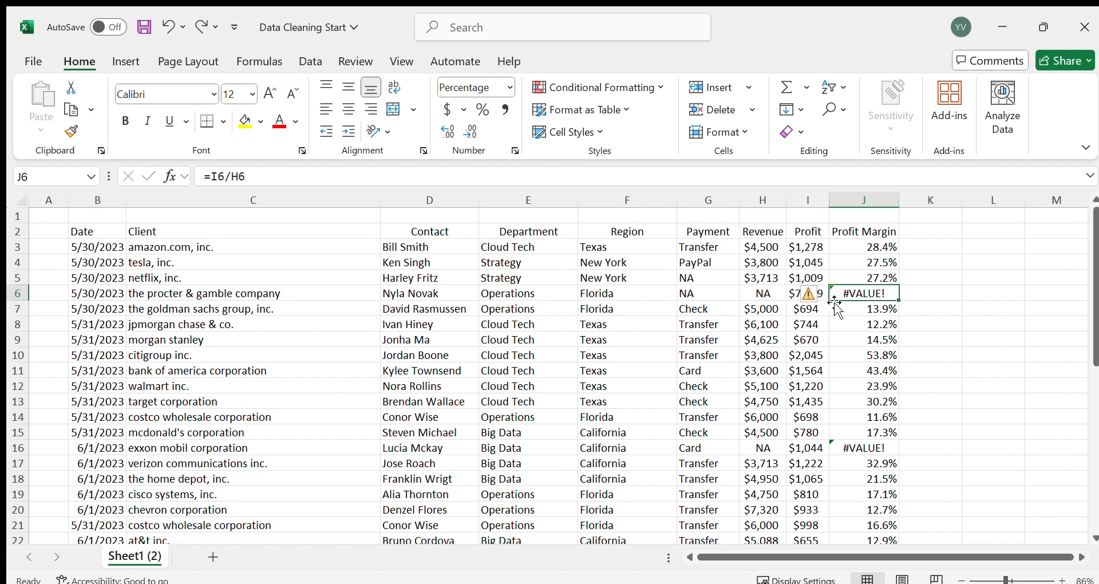
click(869, 449)
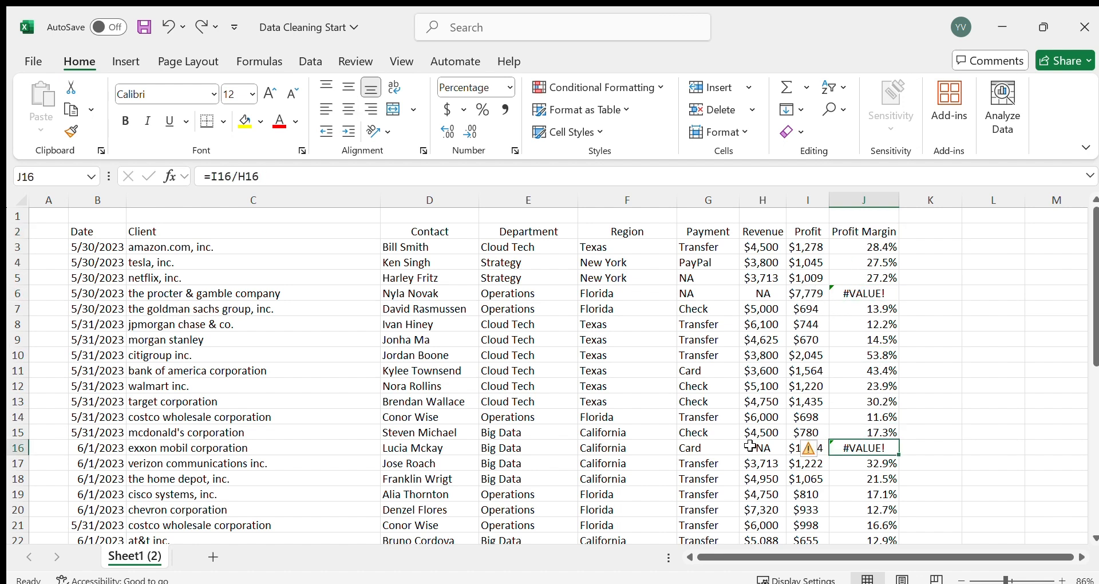
click(767, 450)
click(762, 295)
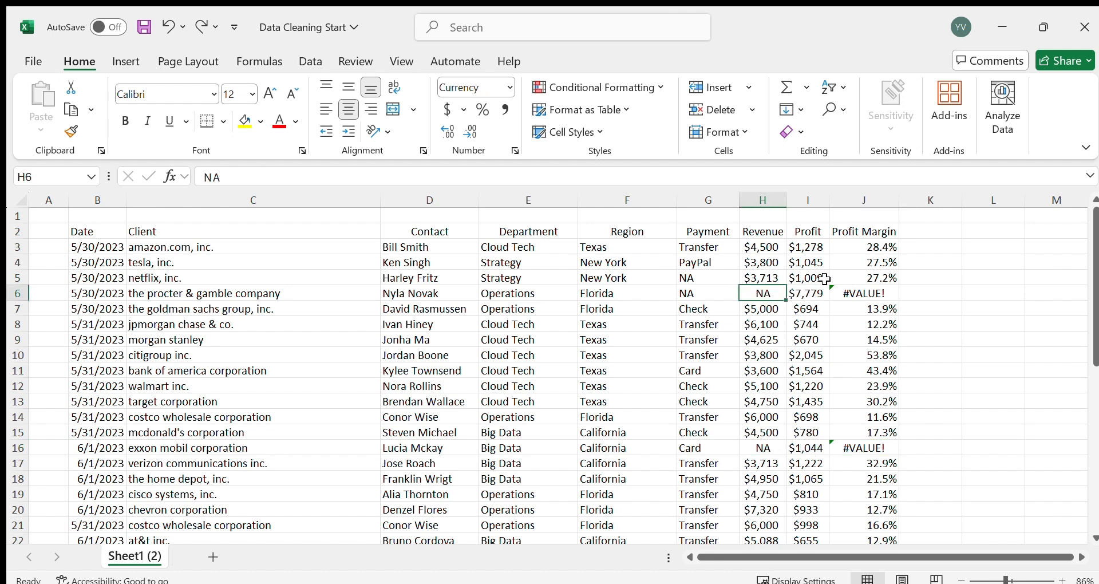
Wrap the Profit Margin formula in J3 in an error check so it reads =IFERROR(I3/H3,"NA").
click(870, 247)
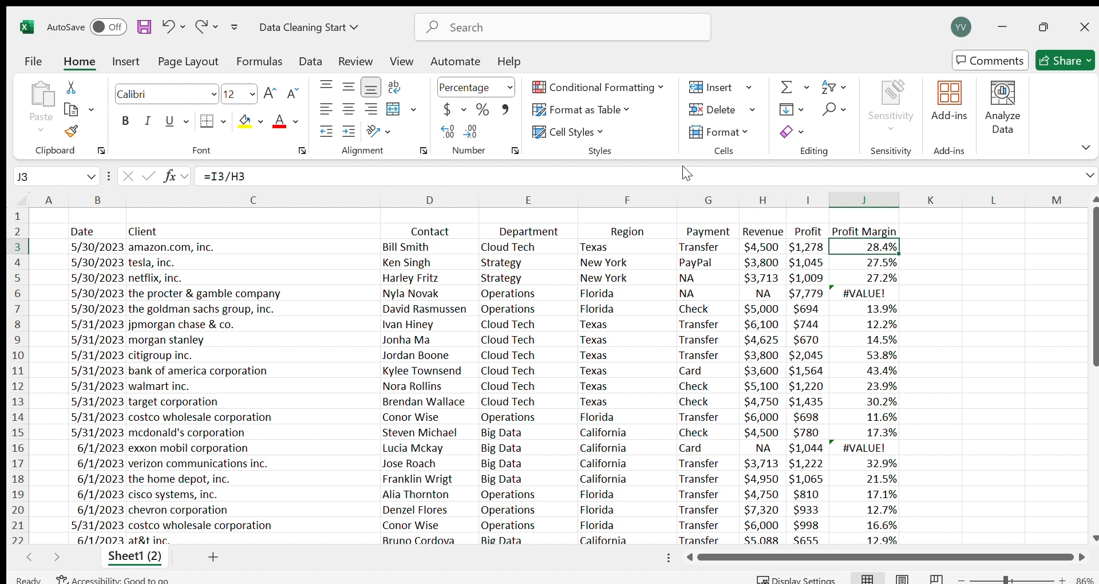
click(294, 176)
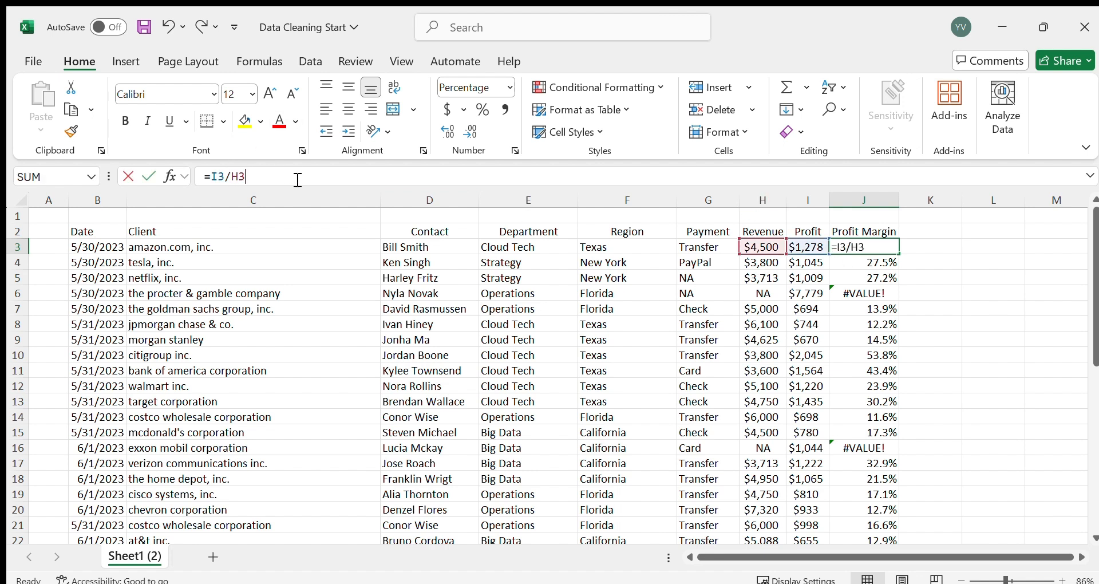
click(211, 181)
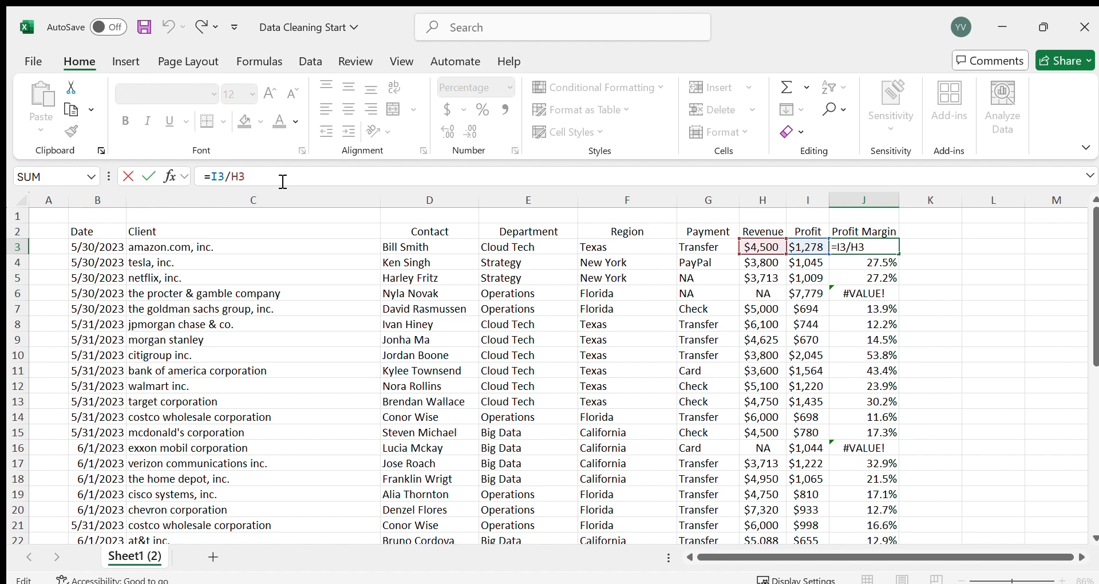
text(ifer)
key(Tab)
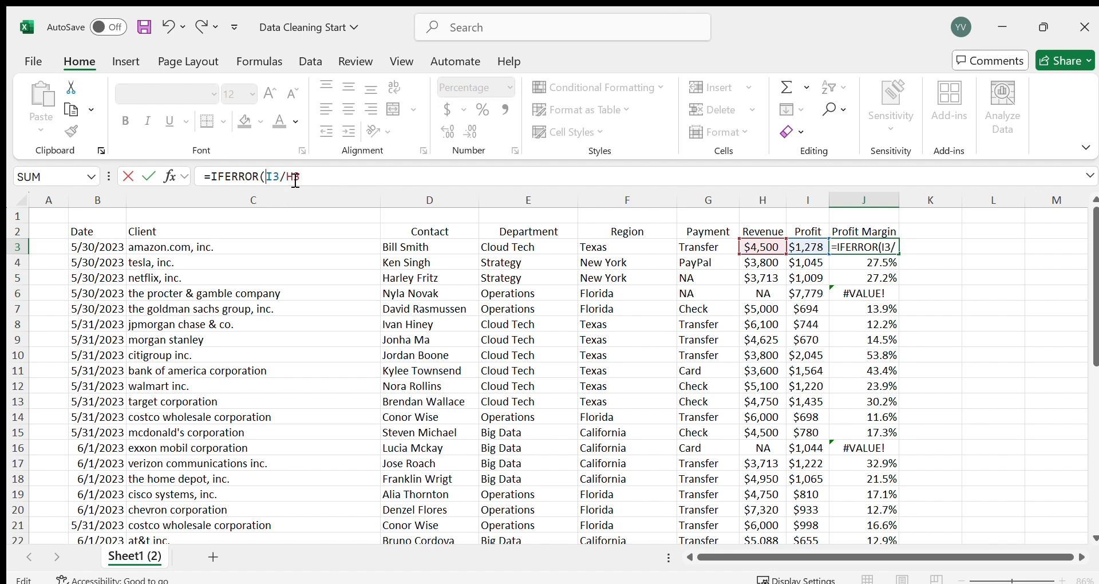
click(307, 178)
text(,"NA)
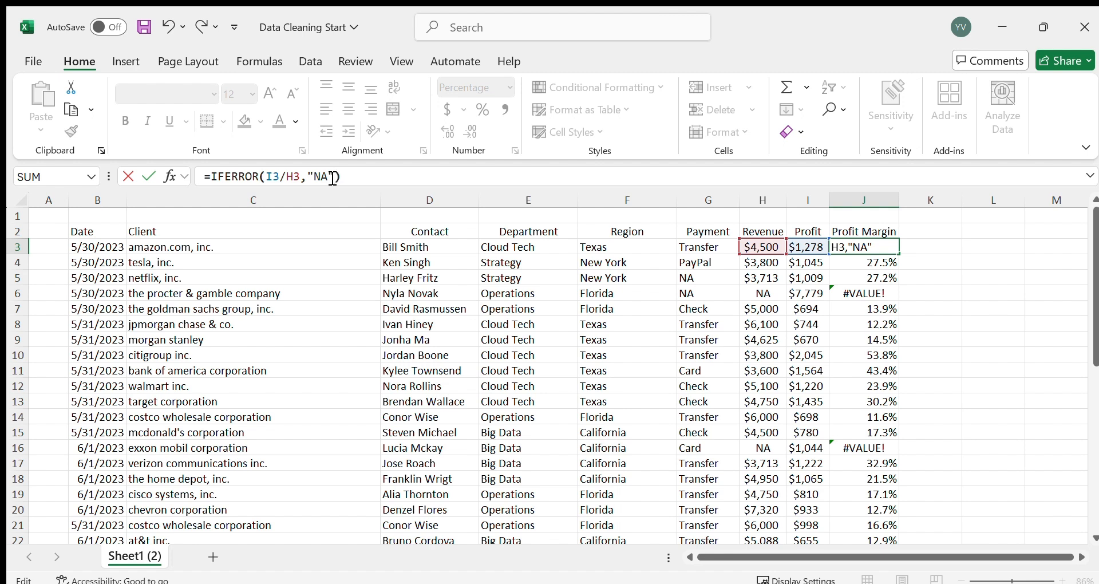
key(Return)
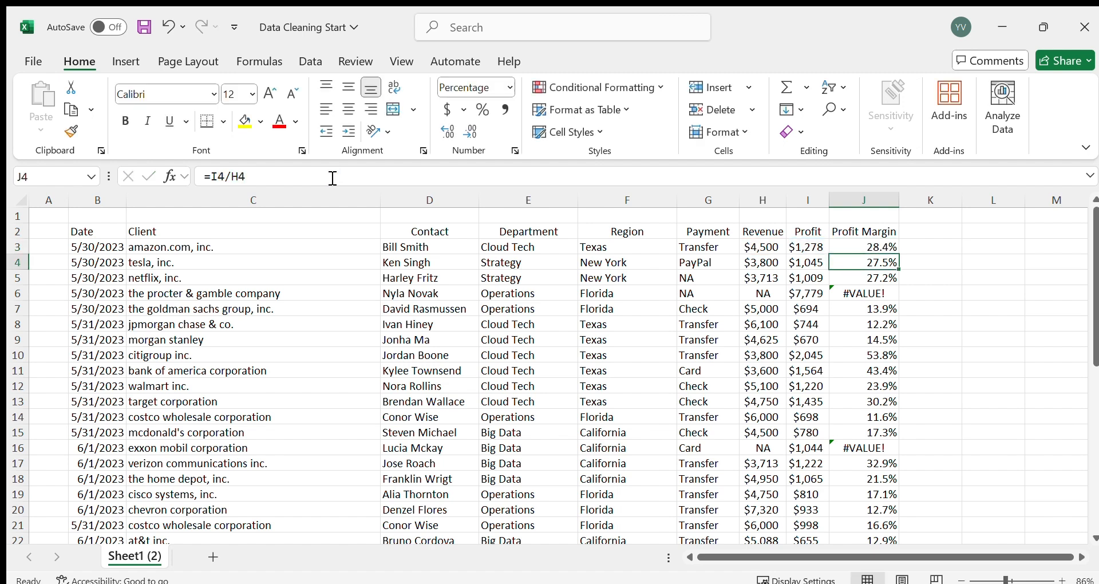
Copy the IFERROR formula from J3 down the Profit Margin column and check cells J6 and J16.
click(861, 245)
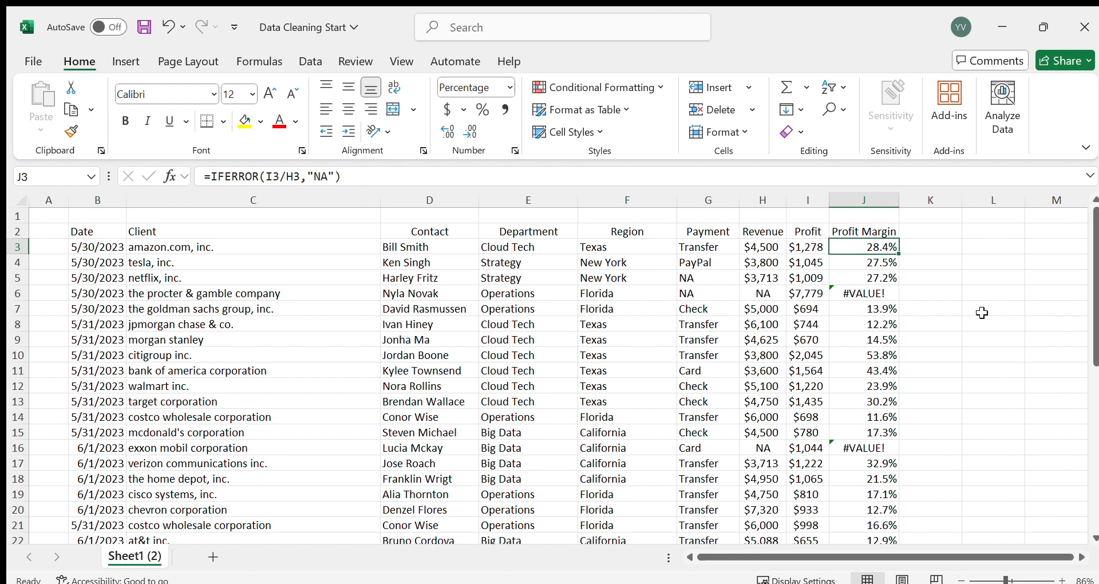
double_click(900, 250)
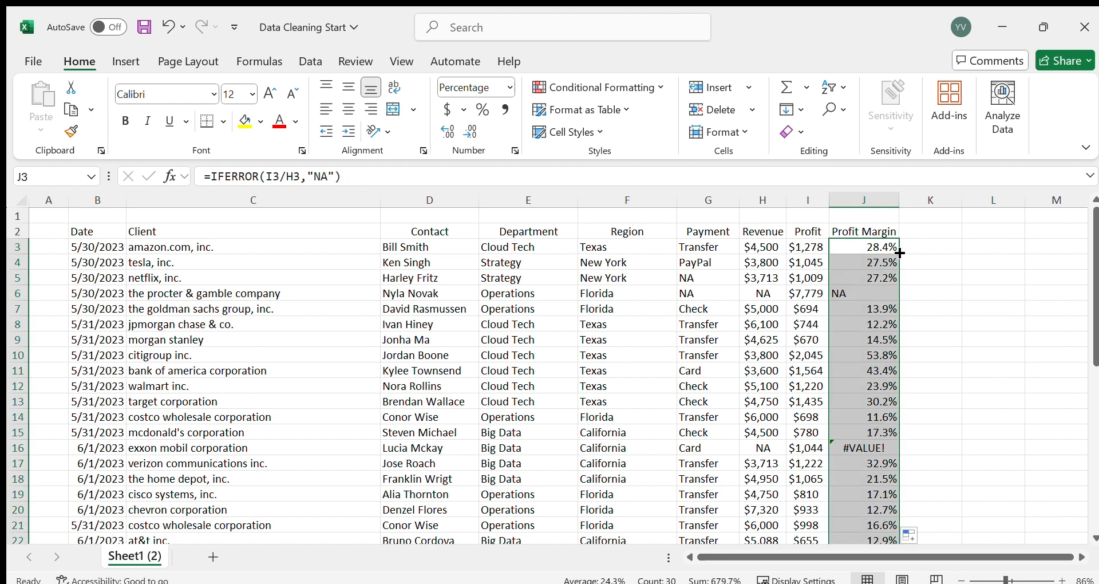
click(841, 293)
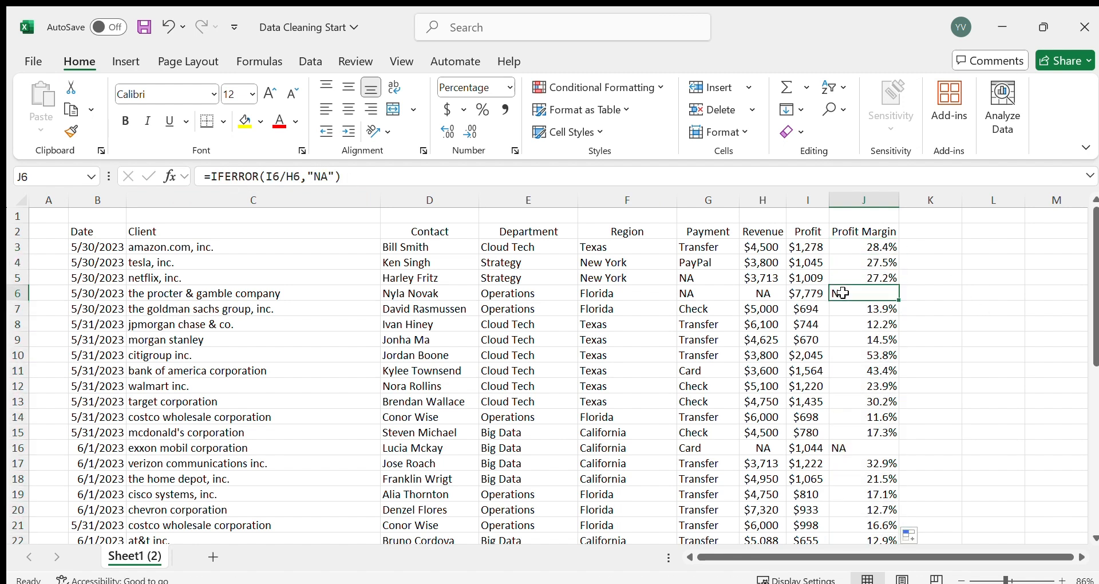
click(856, 452)
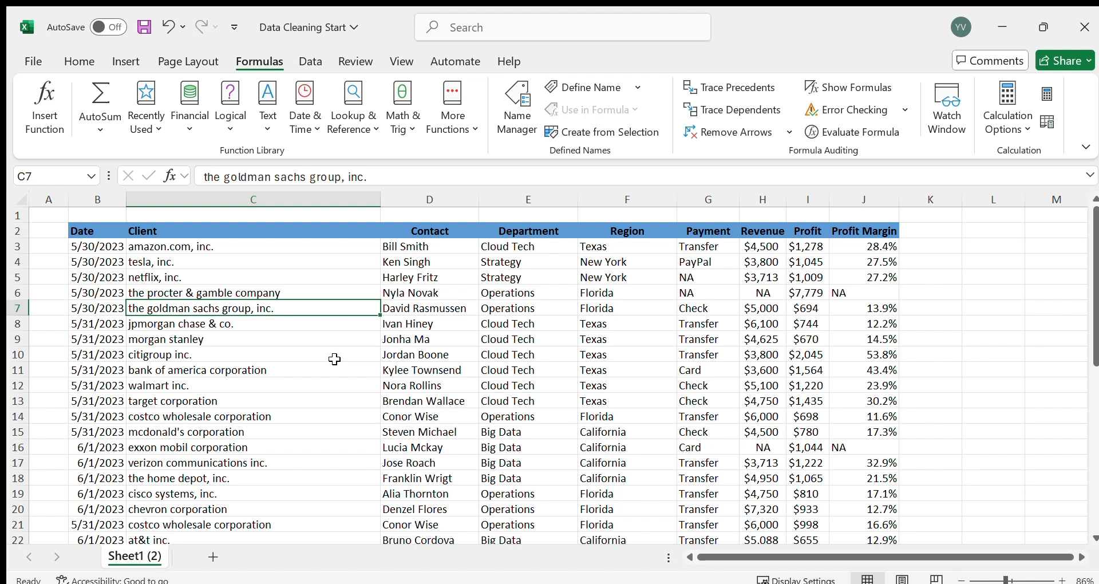
Hide the gridlines on the worksheet.
click(401, 61)
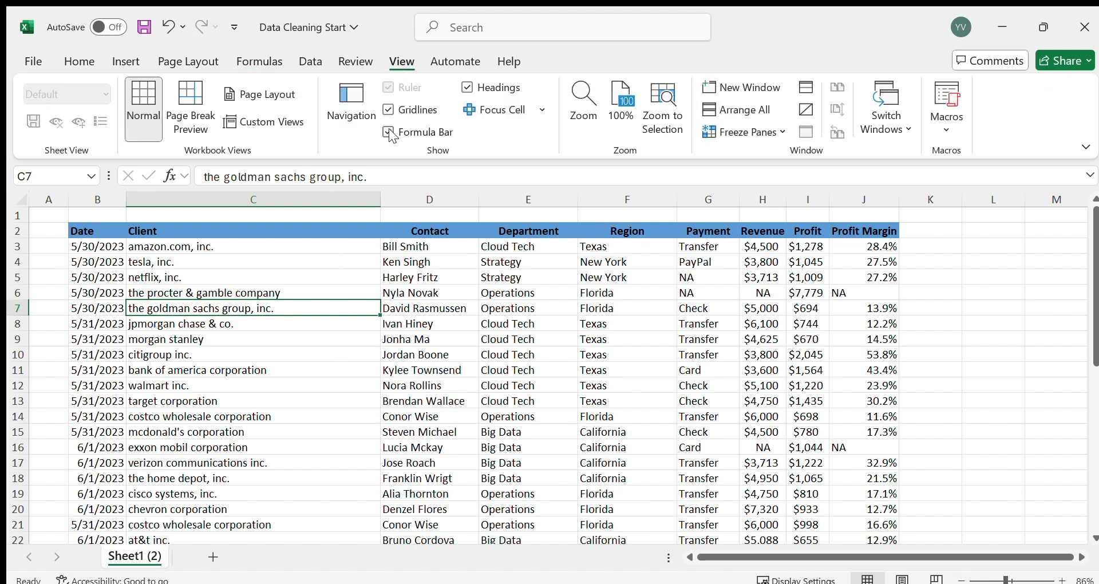
click(379, 103)
click(355, 334)
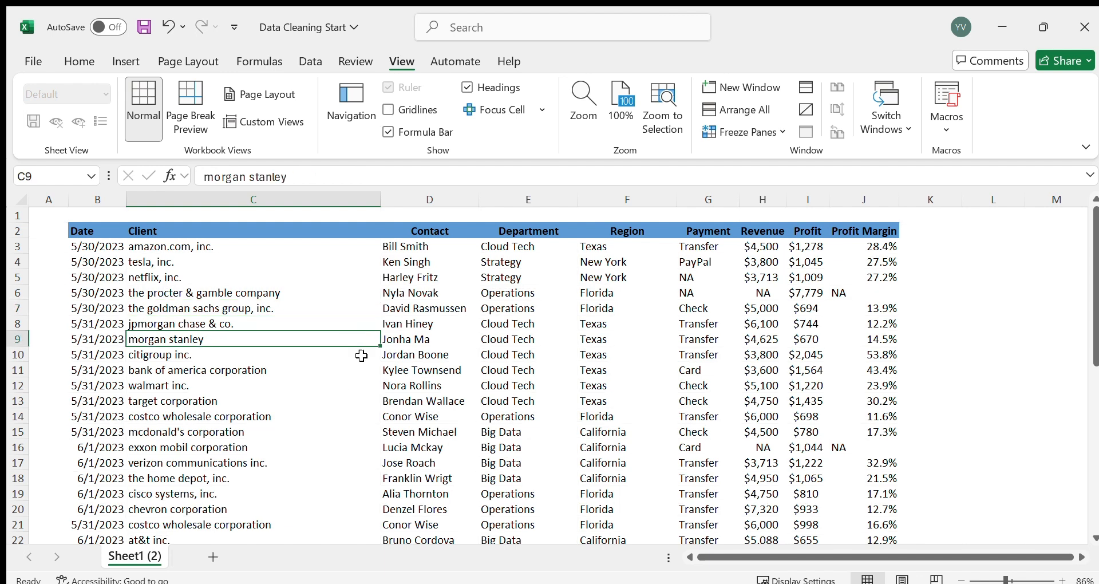